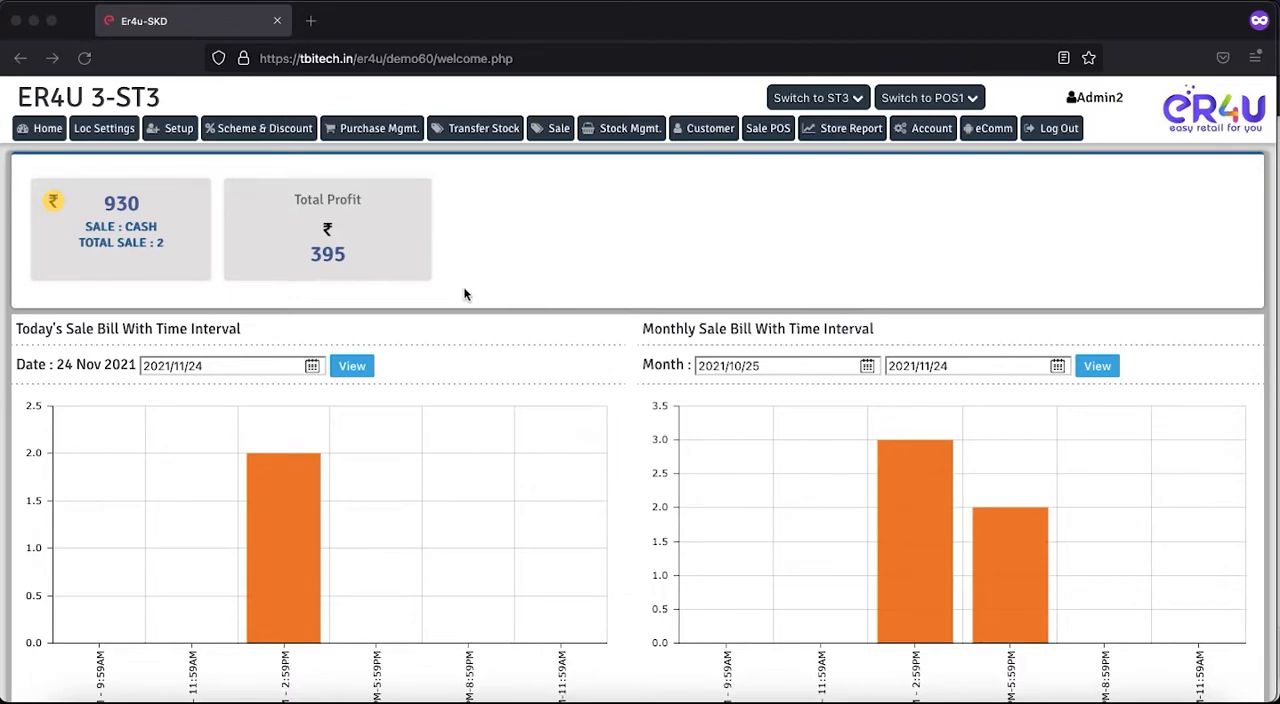
- Open Purchase Management with the new purchase entry form
click(380, 136)
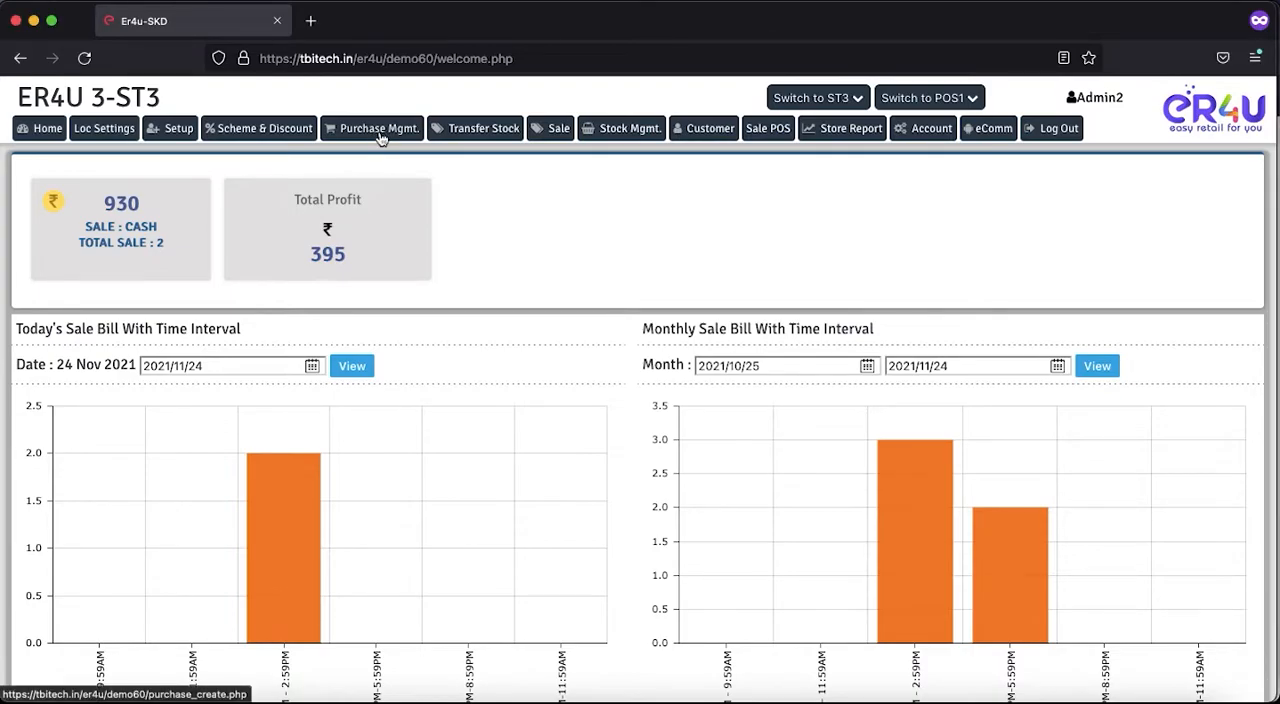
click(380, 137)
scroll(329, 366, down, 2)
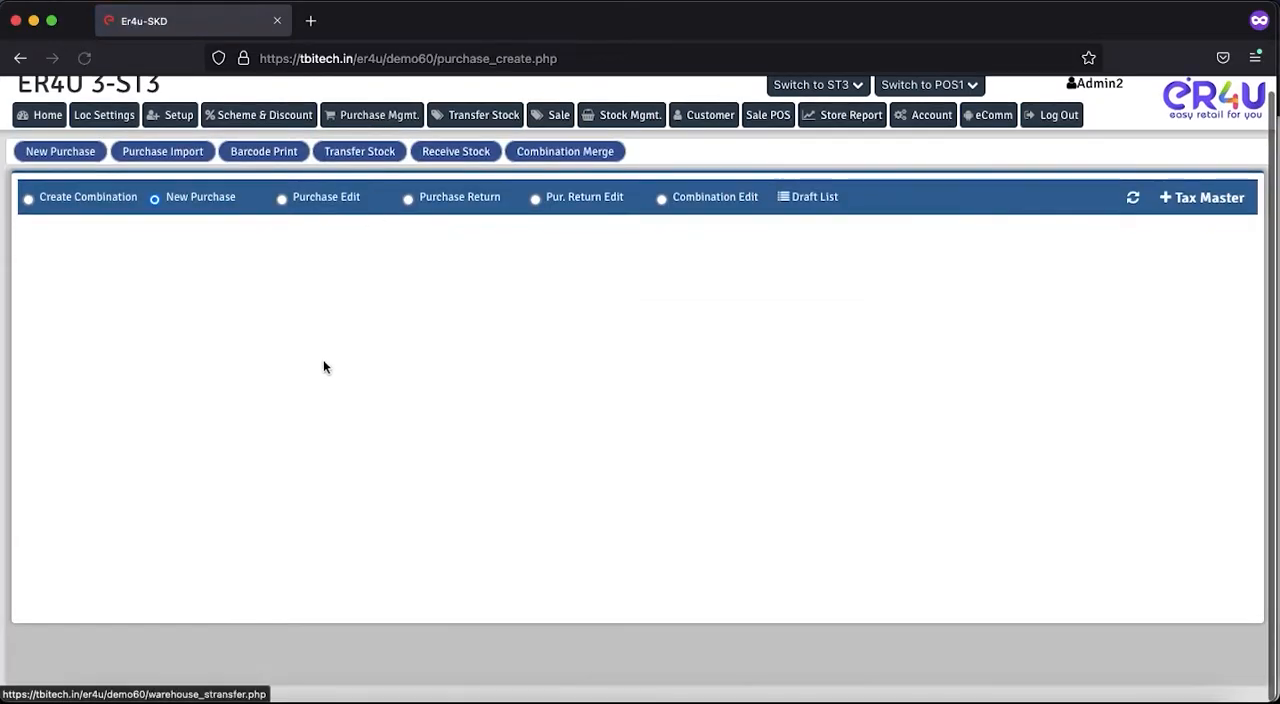
scroll(483, 290, up, 2)
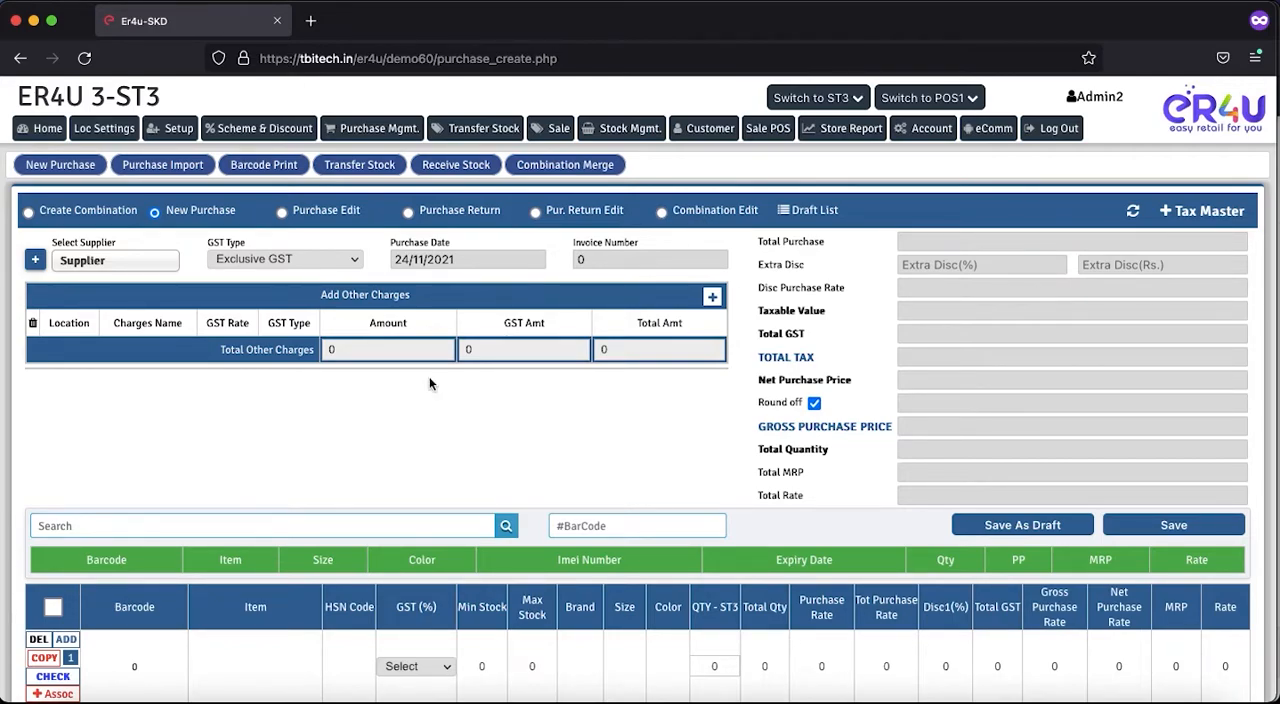
- Open the location settings in a separate browser tab and switch to it
right_click(108, 132)
click(115, 135)
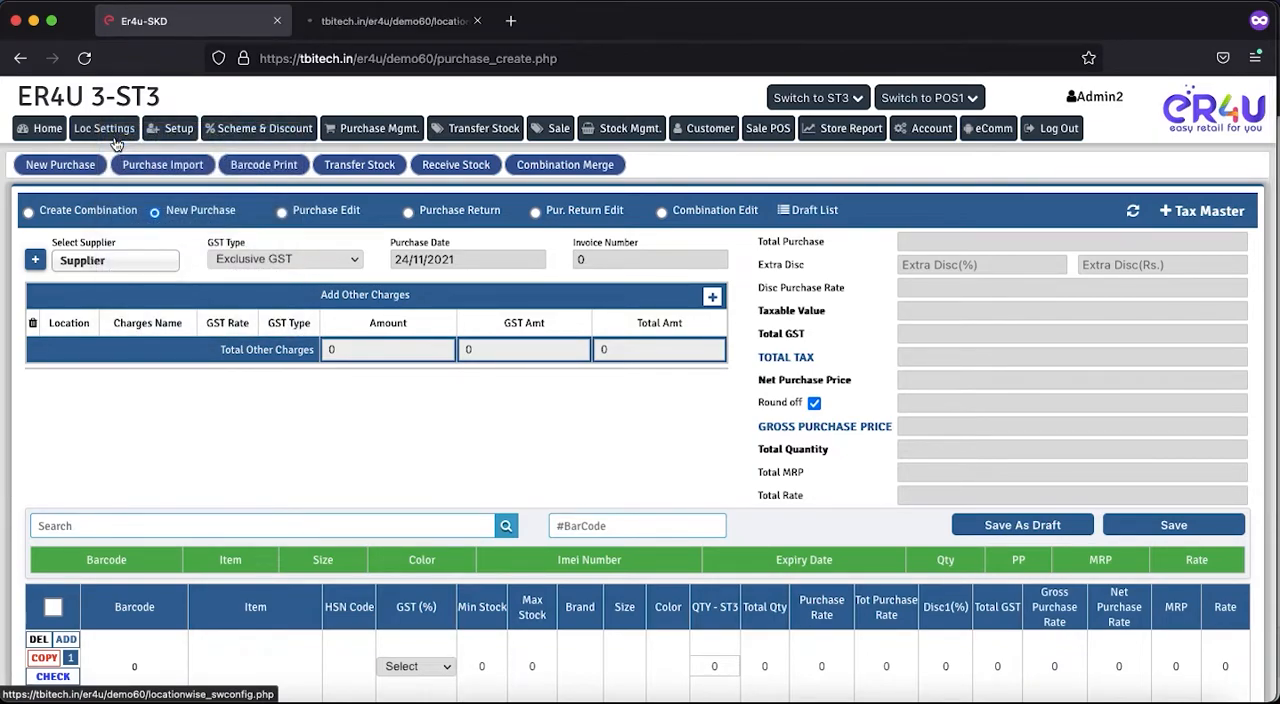
click(351, 21)
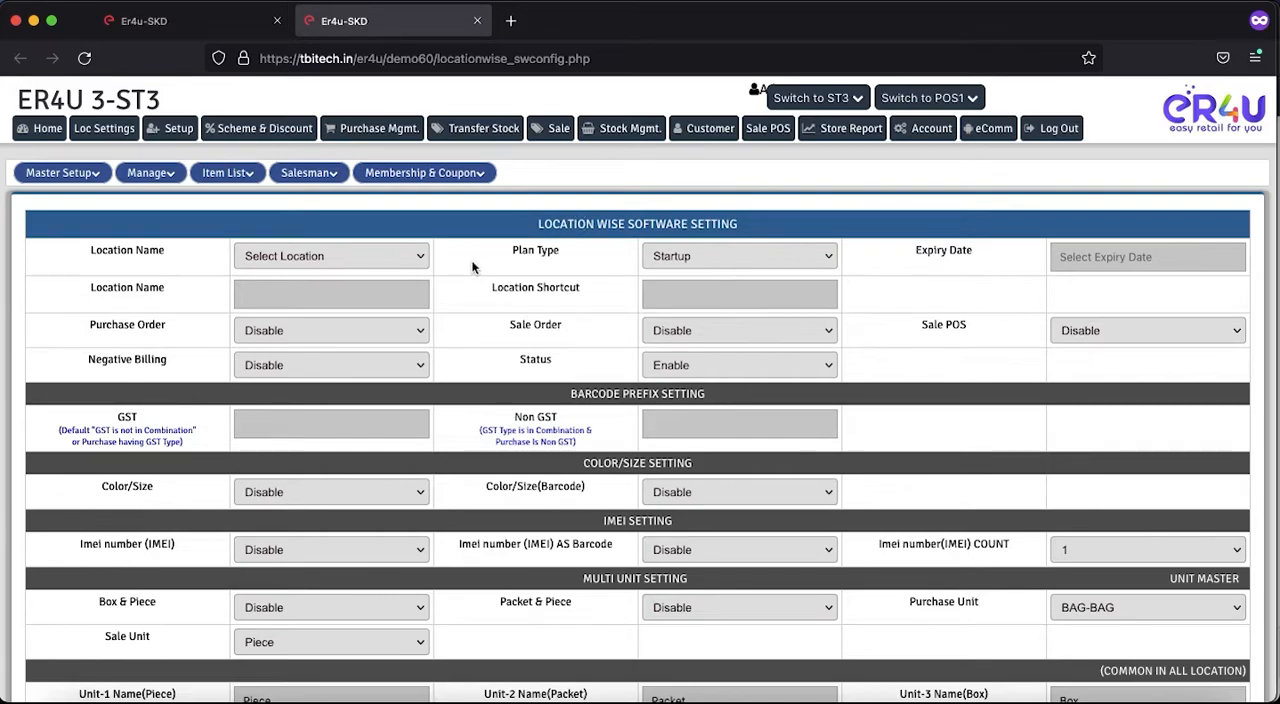
- Load the settings of location ER4U 3-ST3 and set its Purchase Order option to Enable
drag(162, 249, 142, 250)
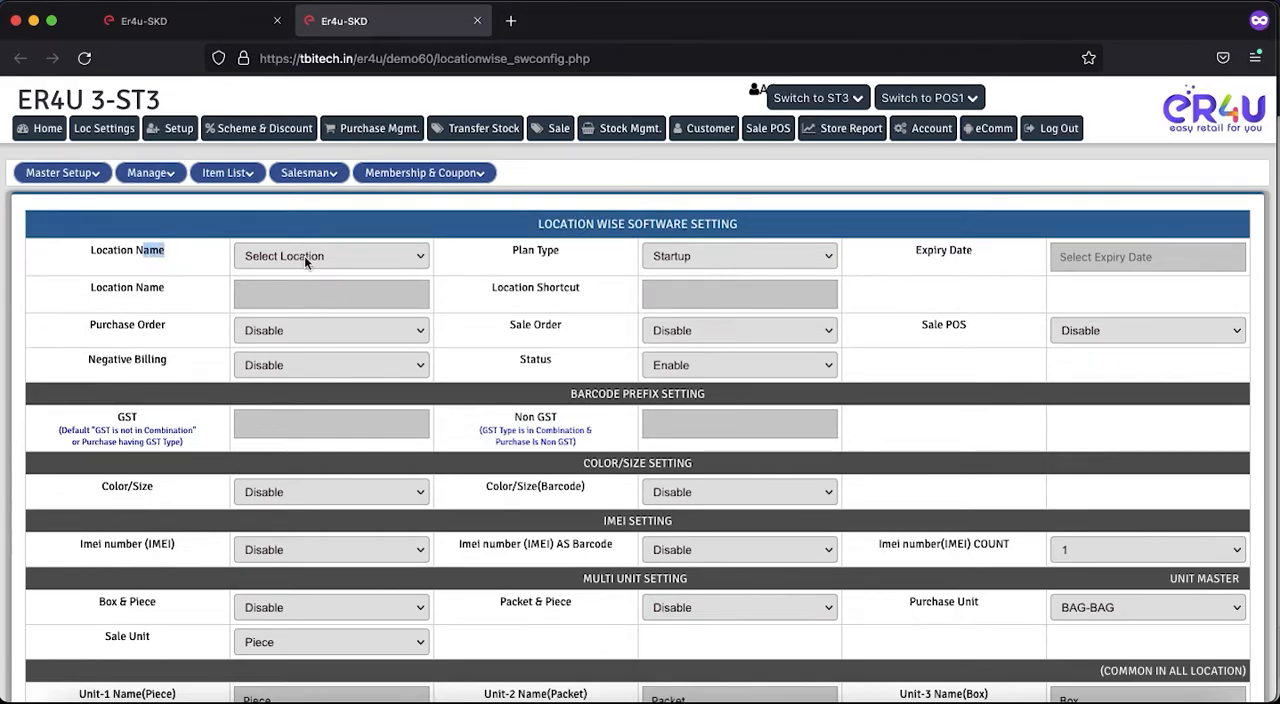
click(420, 255)
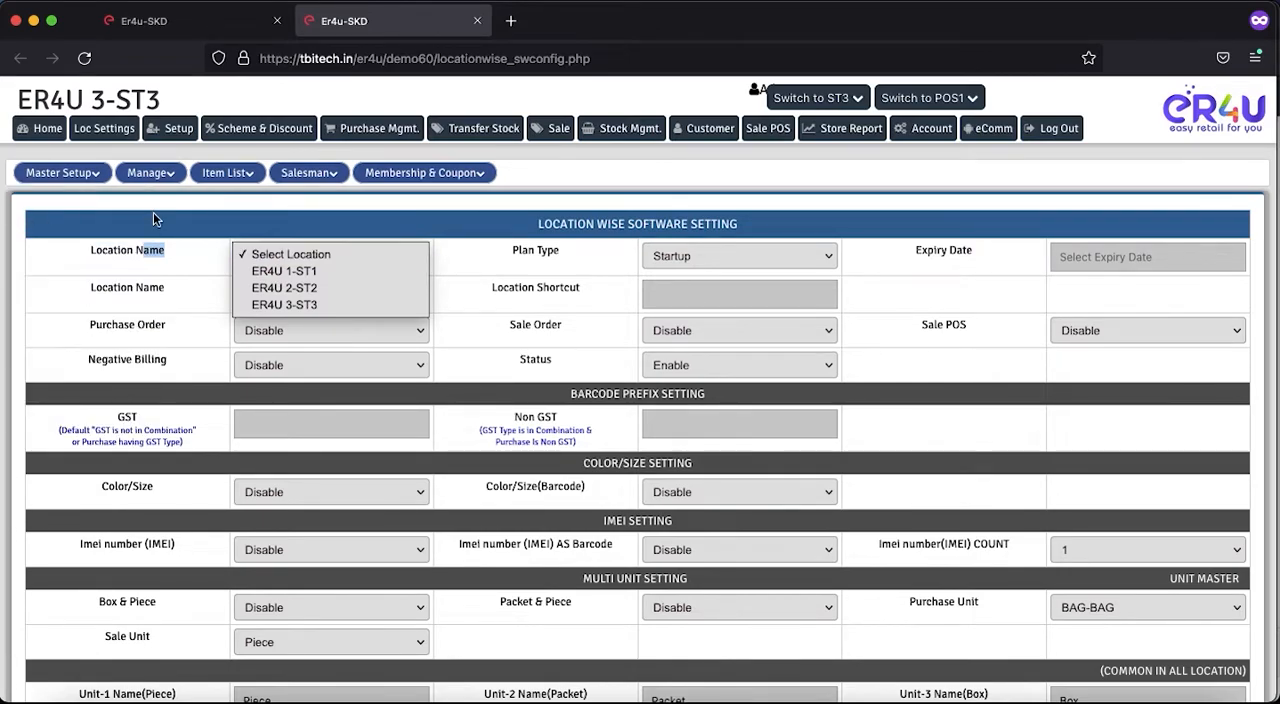
click(282, 305)
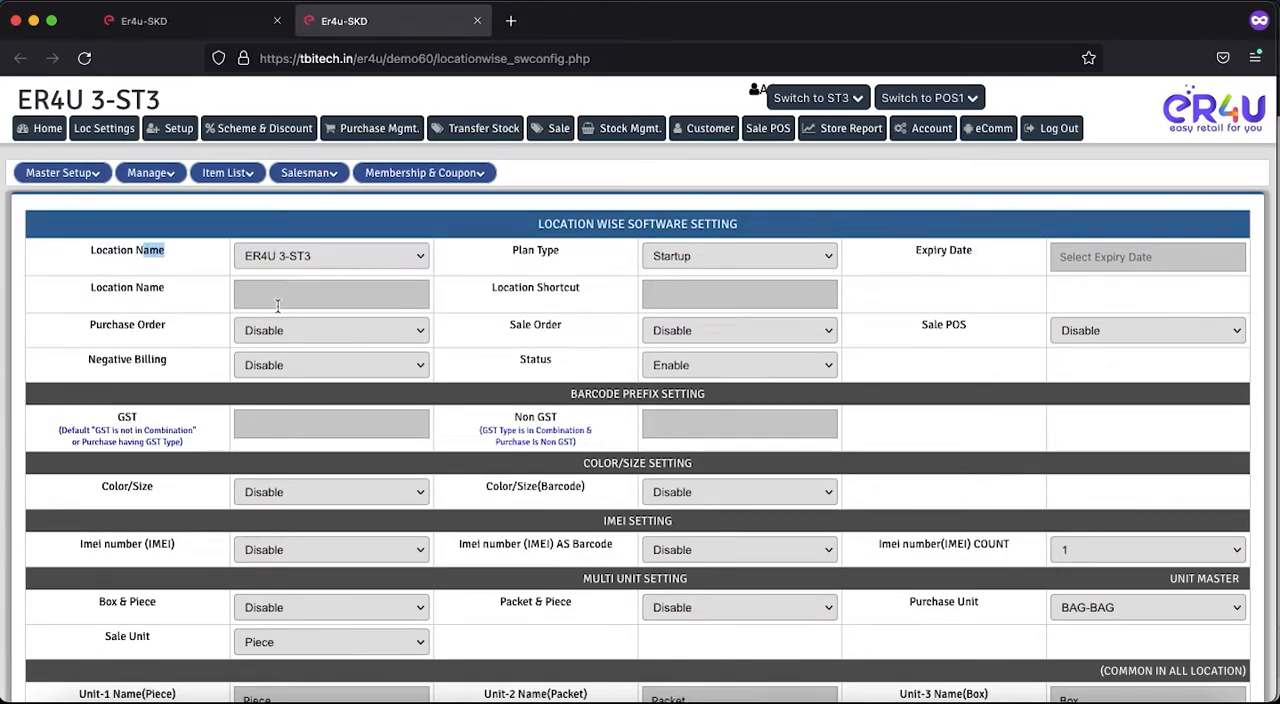
drag(103, 325, 233, 336)
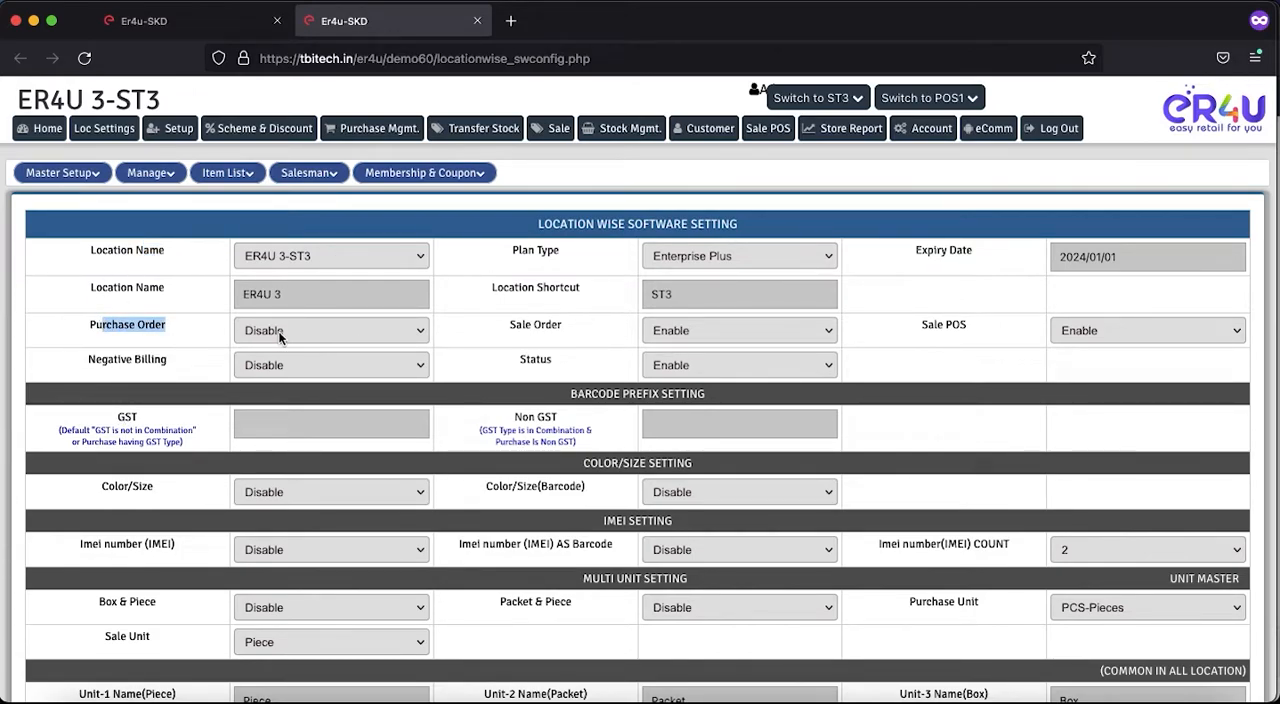
click(279, 337)
click(260, 311)
- Enter the settings password and save the location details
scroll(486, 458, down, 3)
click(567, 653)
text(•••••••)
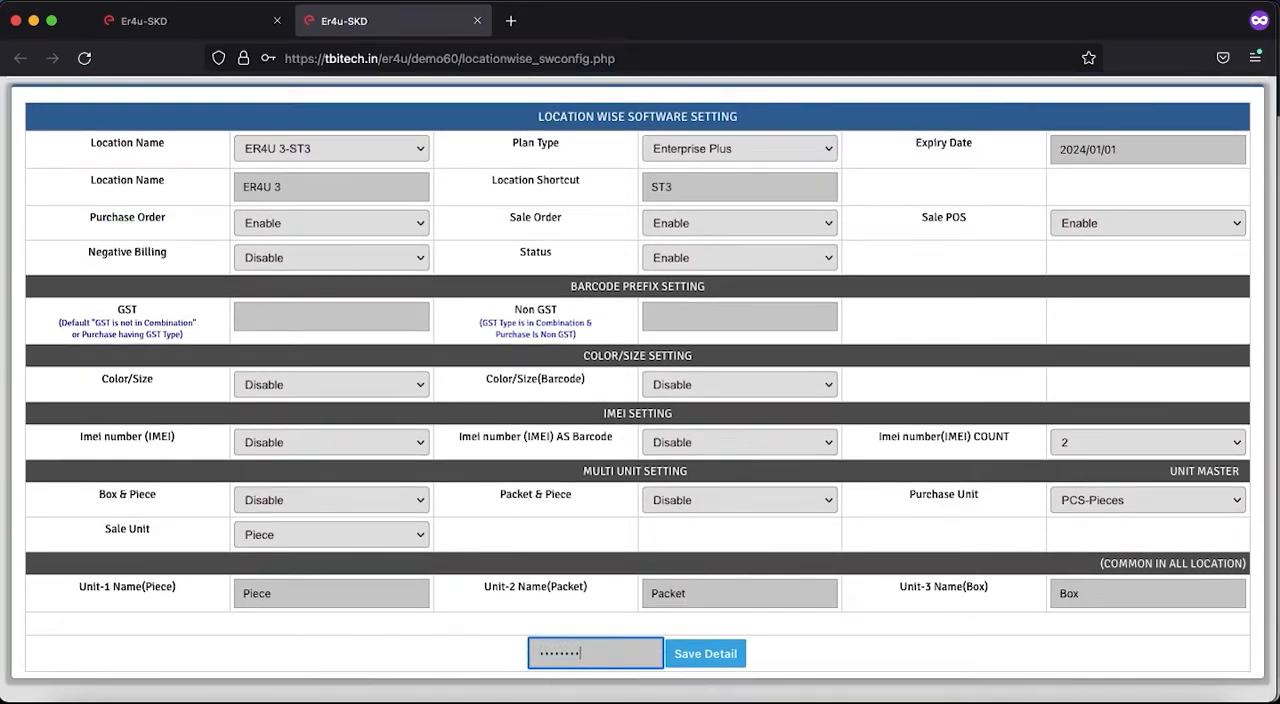
key(Return)
key(Return)
key(Return)
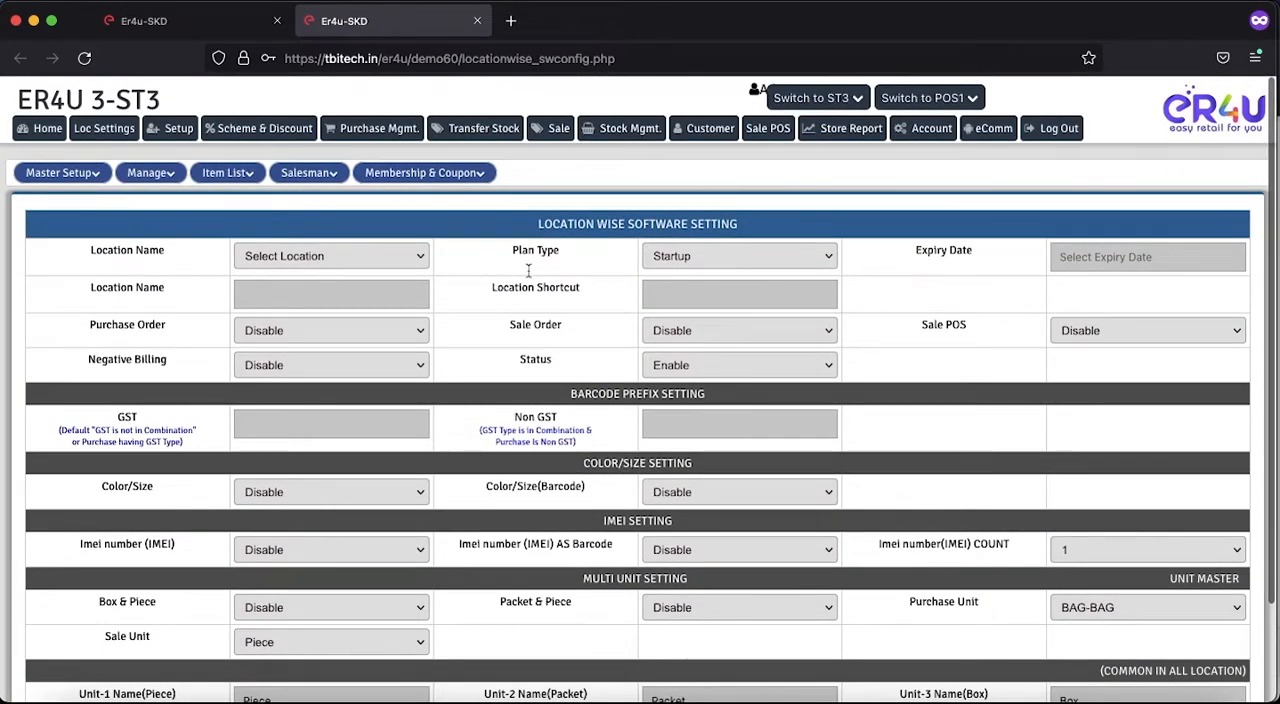
- Return to the purchase page, reload it and switch the form to Pur. Order Mgmt
click(190, 31)
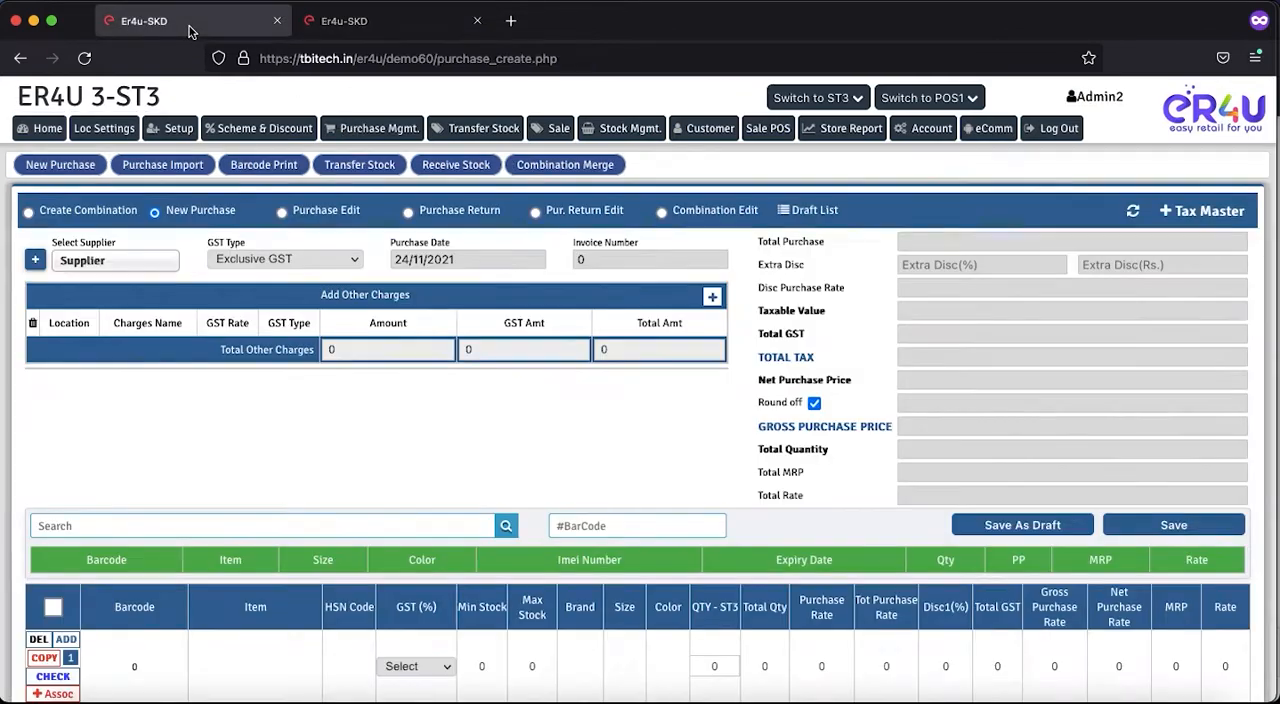
click(86, 59)
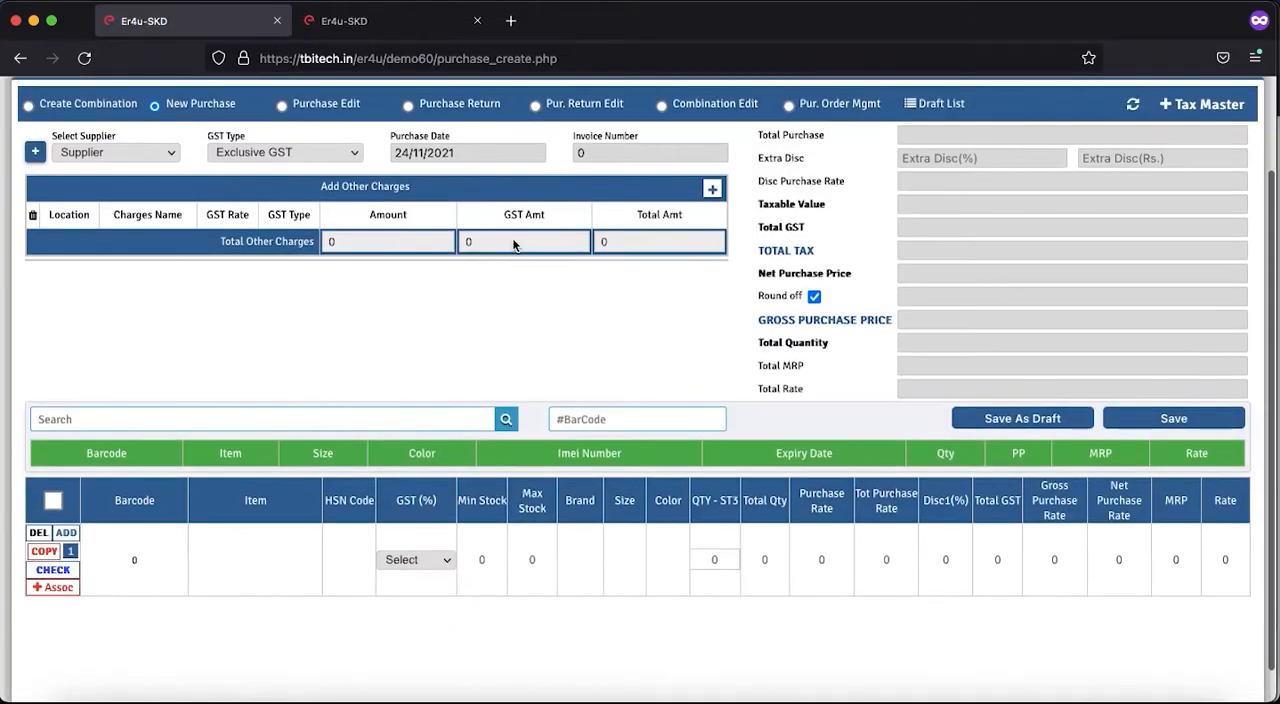
scroll(643, 382, up, 3)
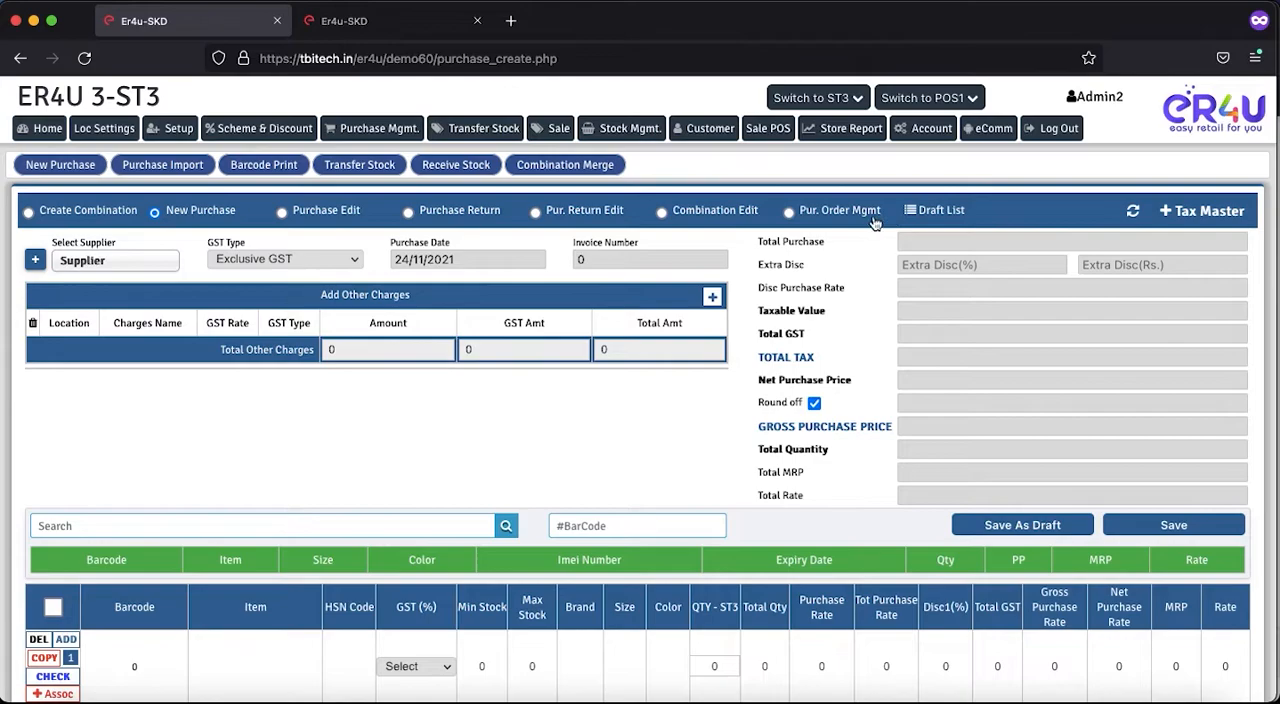
click(791, 216)
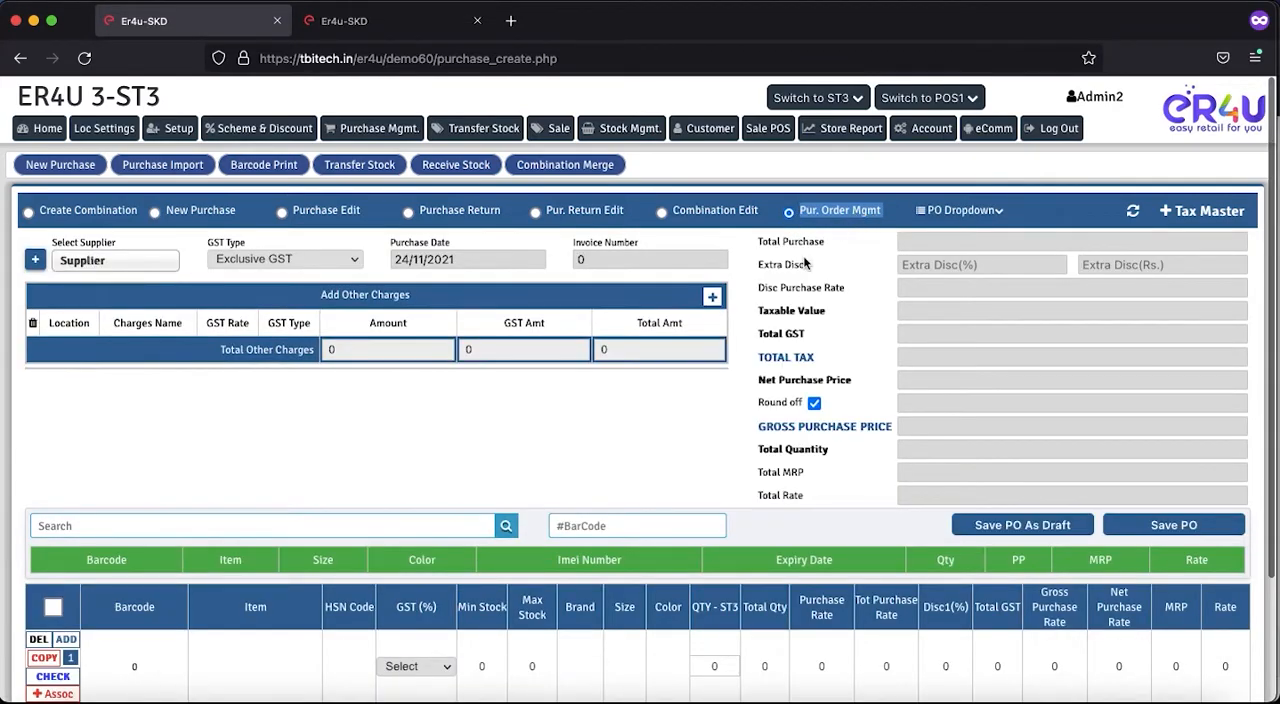
scroll(793, 494, down, 2)
scroll(796, 495, up, 3)
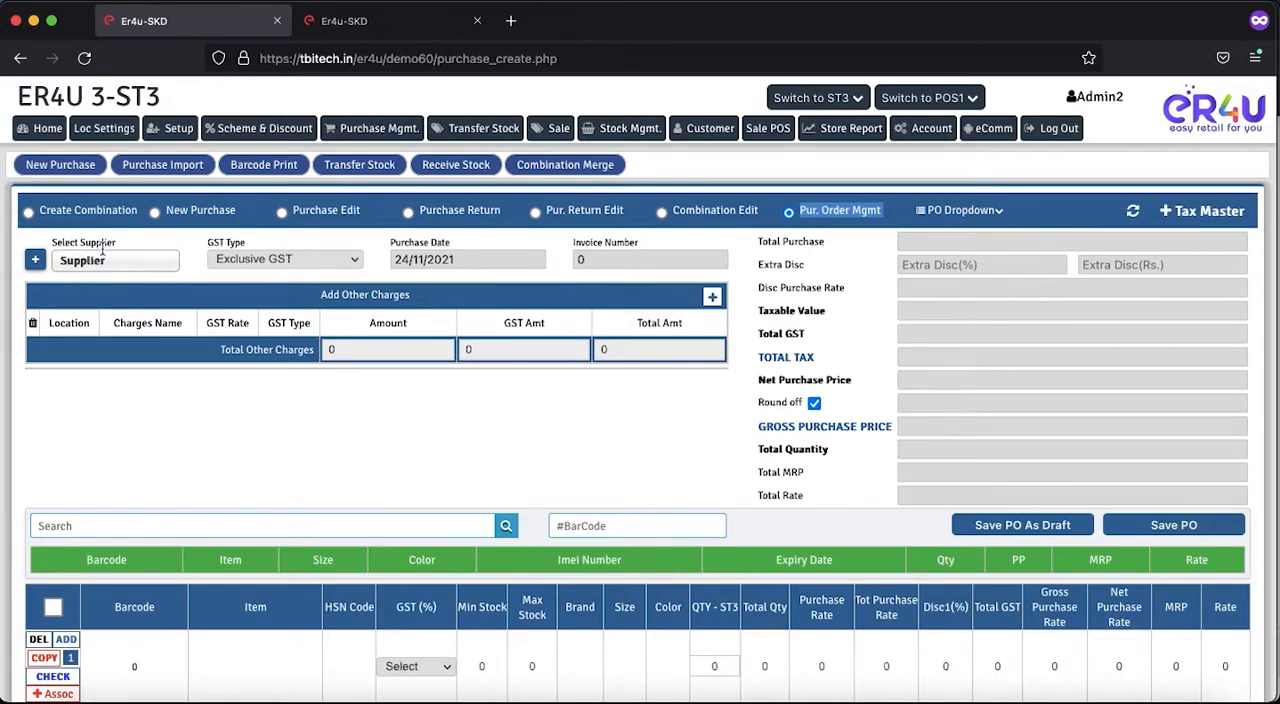
- Look through the supplier list and view the Add Supplier form without adding anyone
click(79, 263)
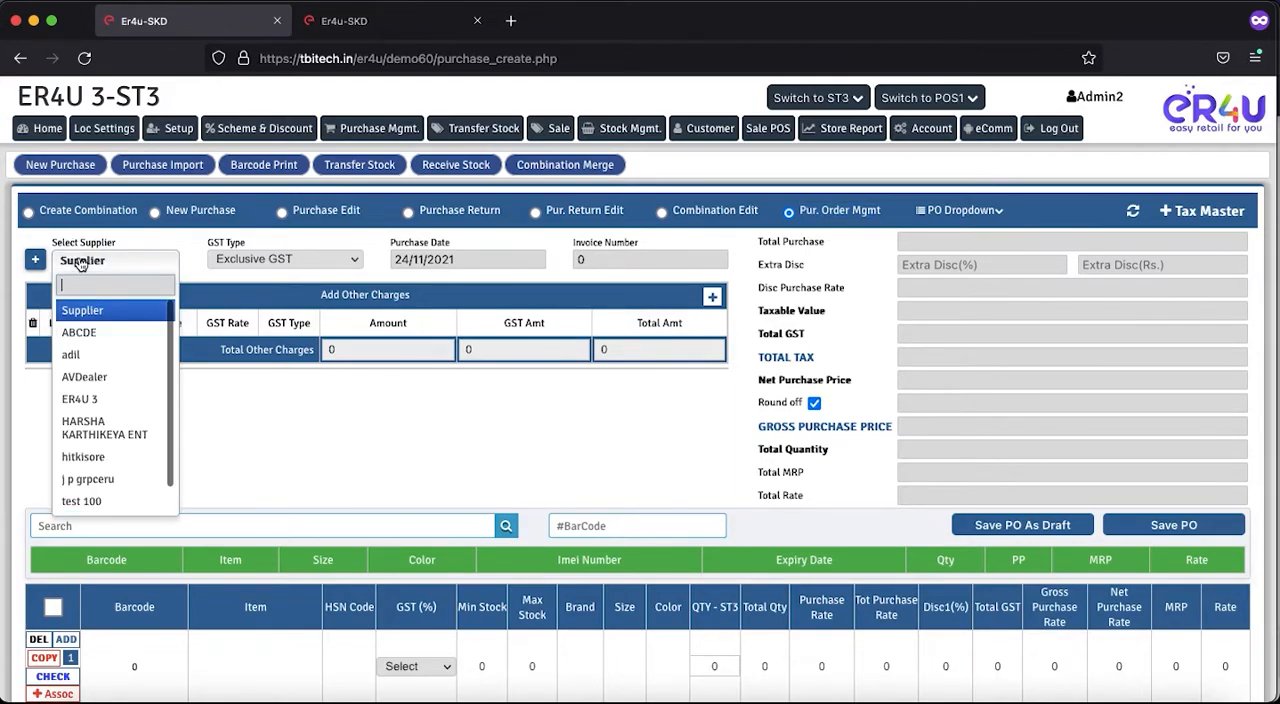
scroll(107, 410, down, 3)
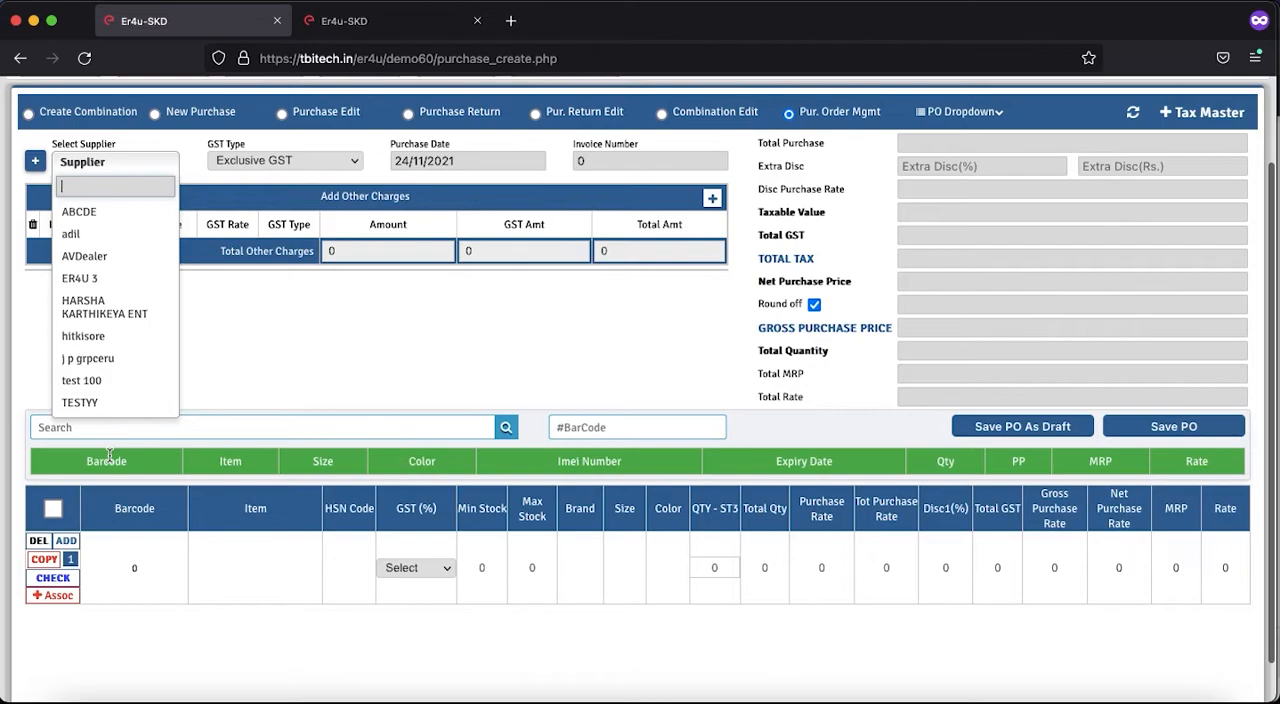
scroll(110, 288, up, 3)
click(212, 403)
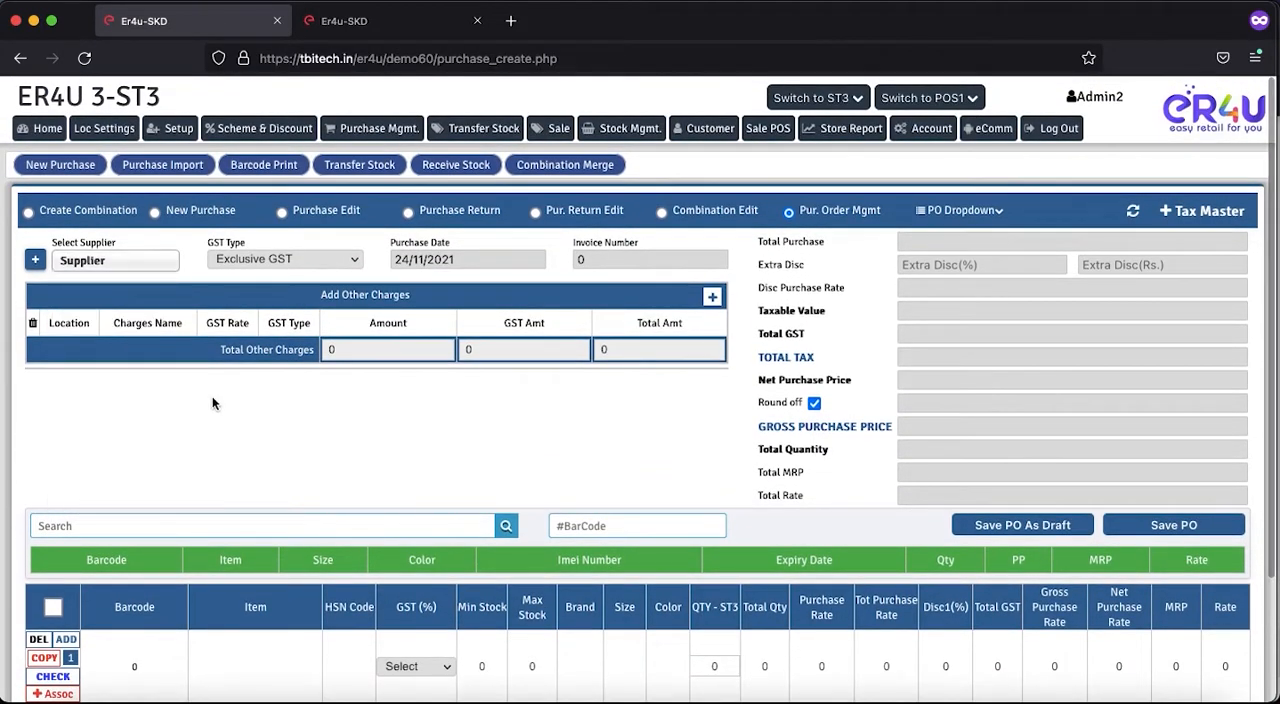
click(36, 261)
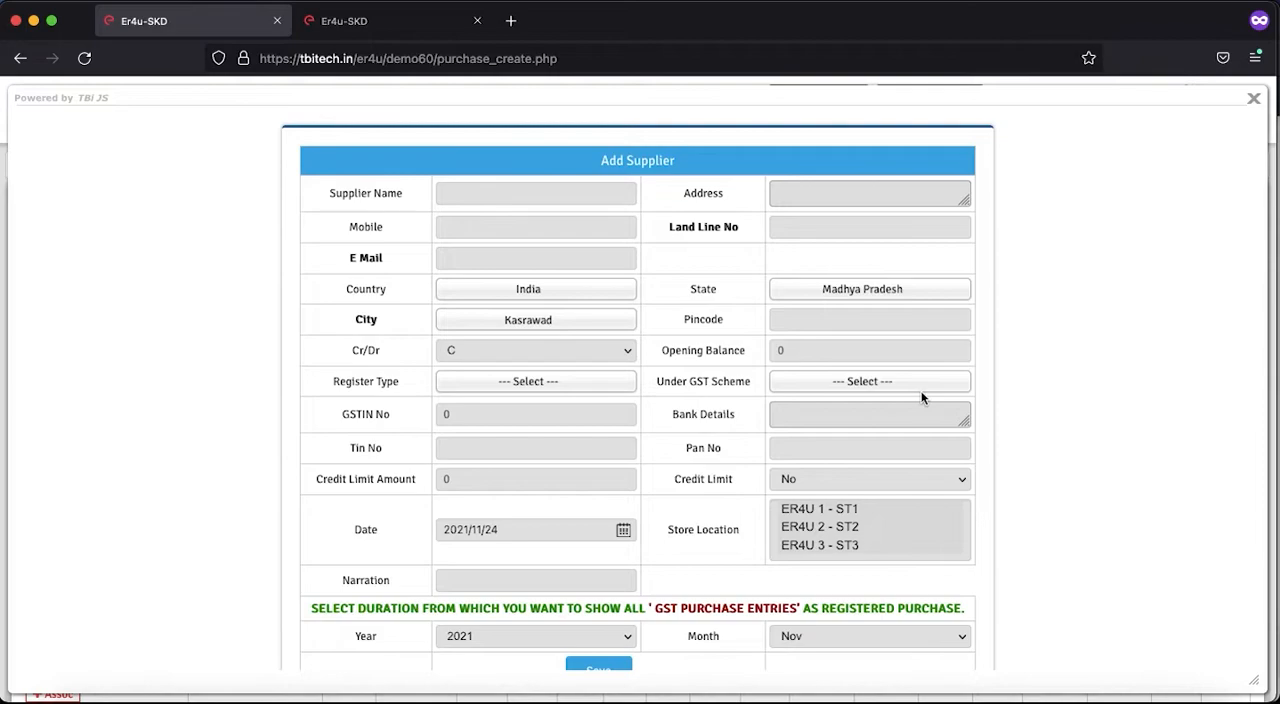
click(1253, 98)
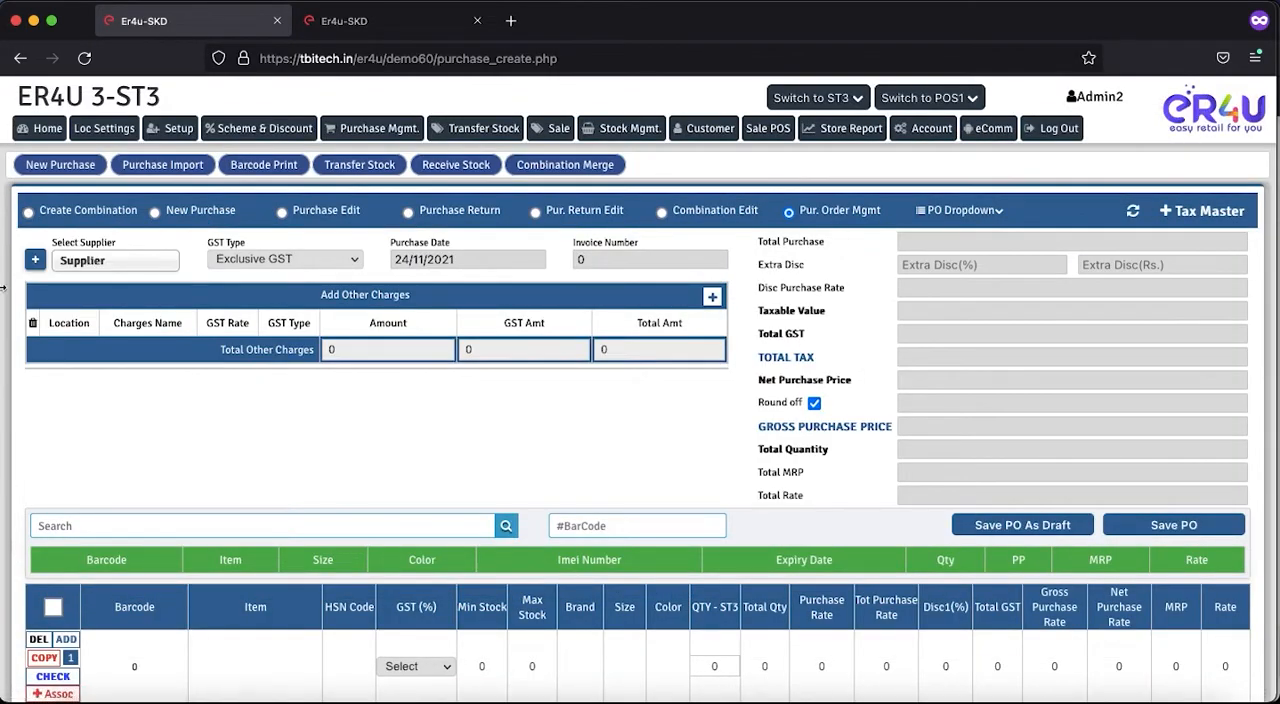
- Select ER4U 3 as the supplier of the purchase order
click(103, 270)
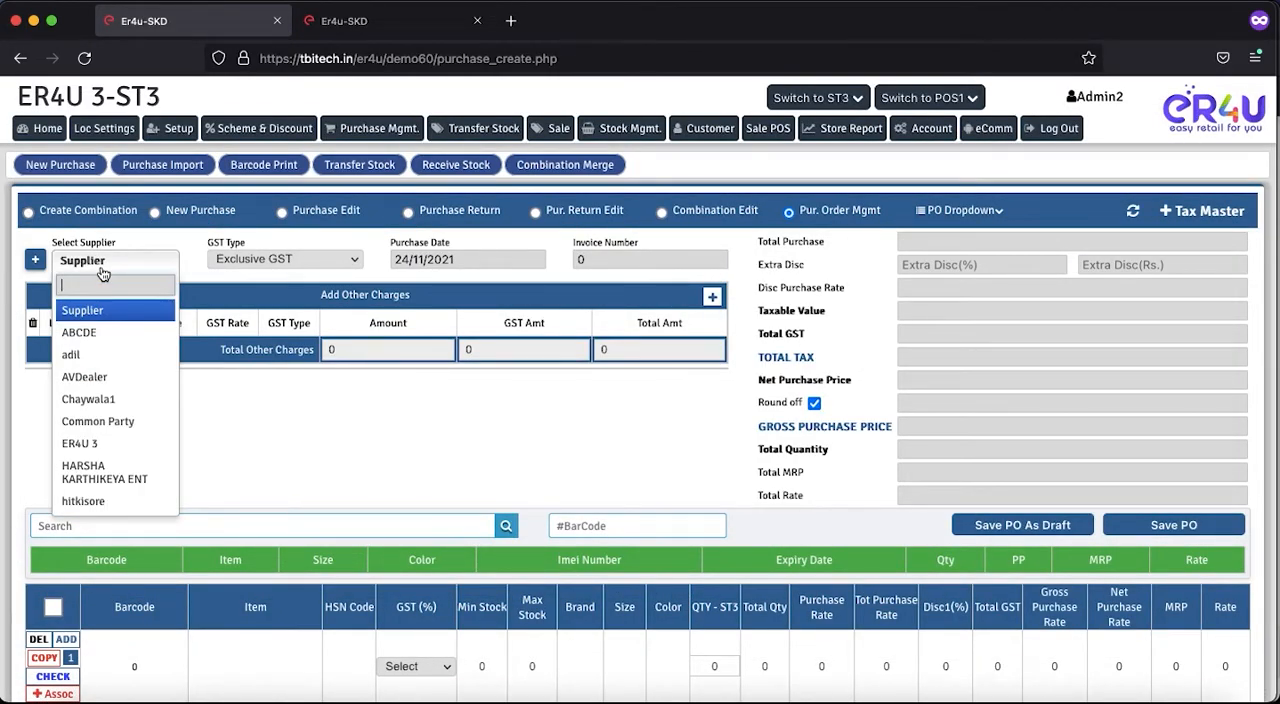
scroll(101, 440, down, 5)
scroll(101, 440, up, 5)
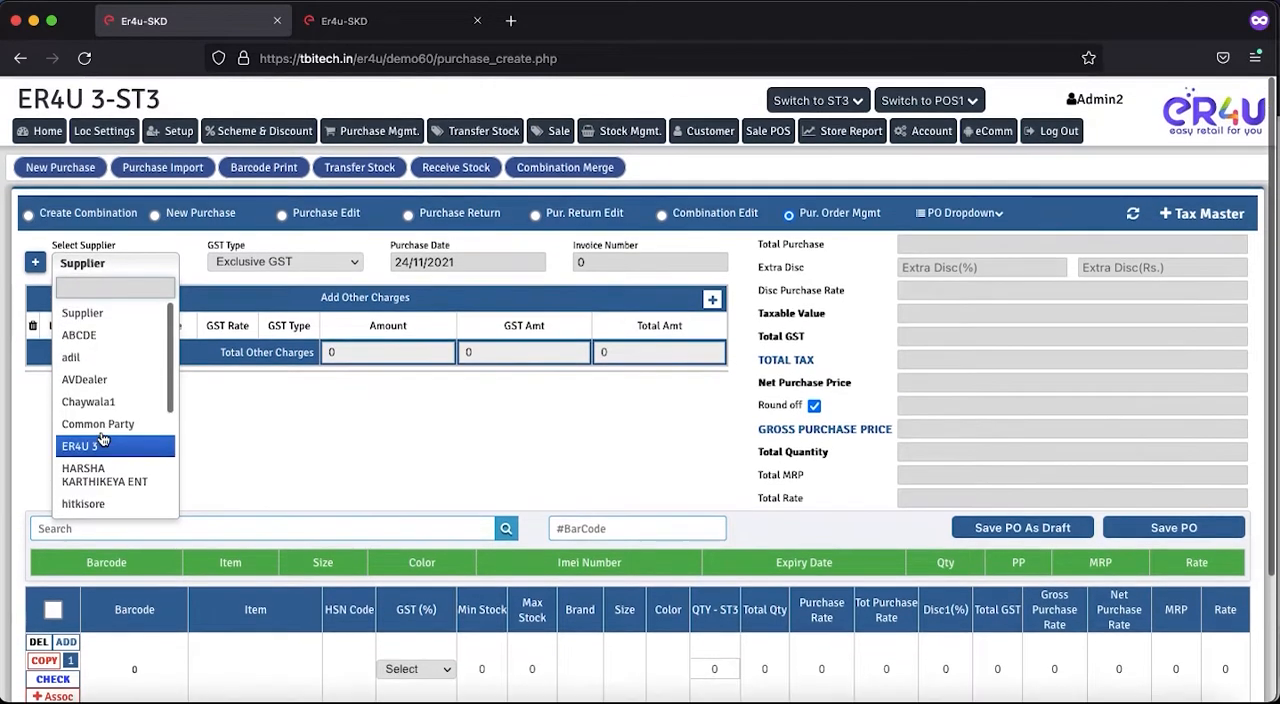
click(100, 443)
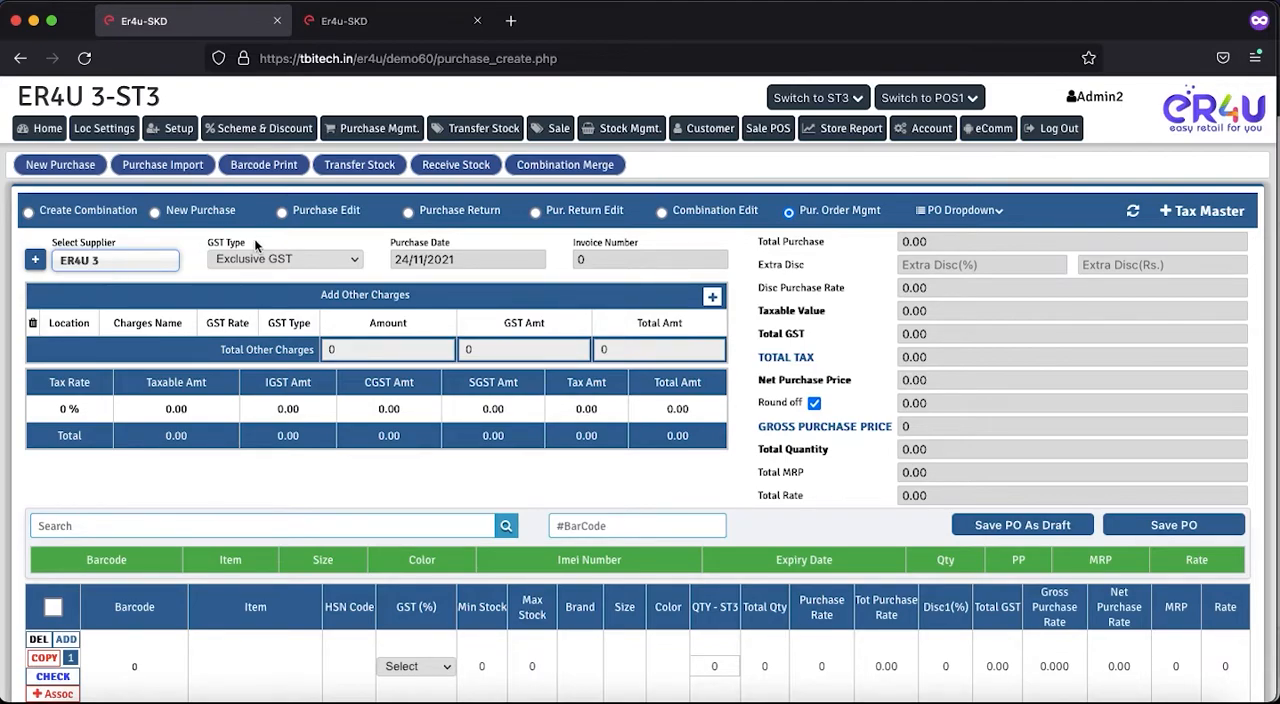
- Choose Exclusive GST as the order's GST type and check the purchase date and invoice number fields
click(287, 260)
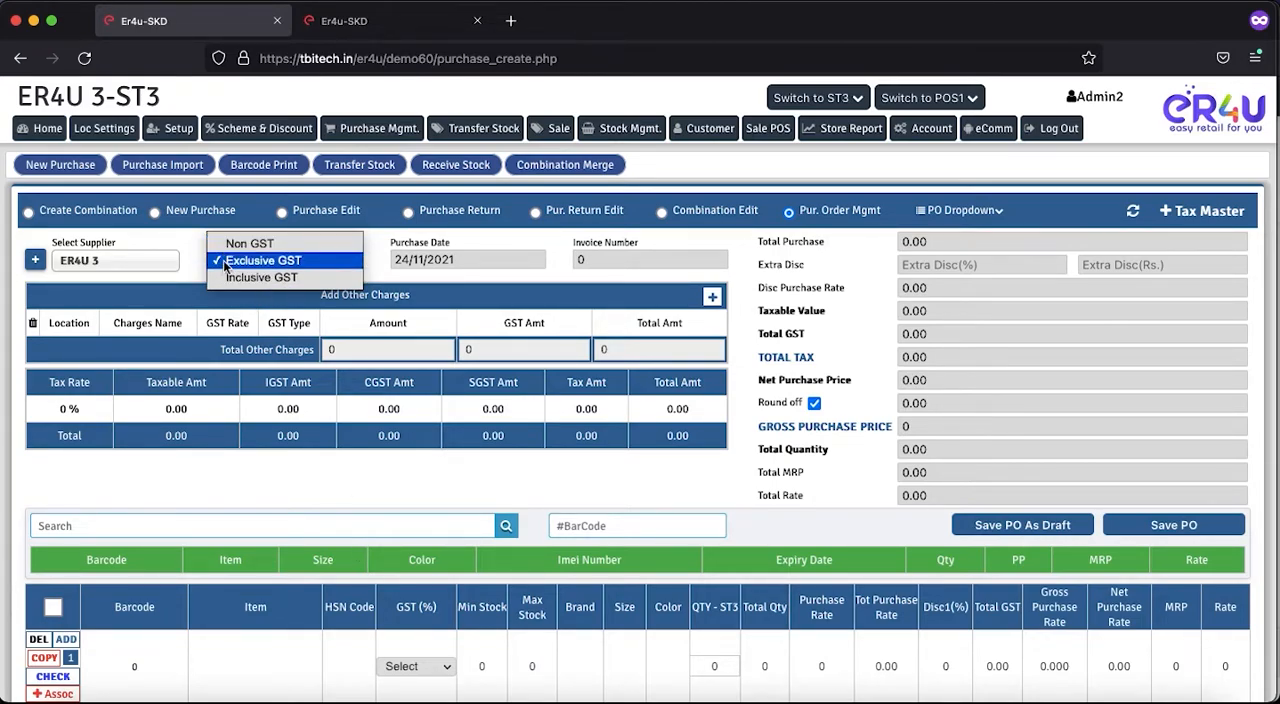
click(262, 260)
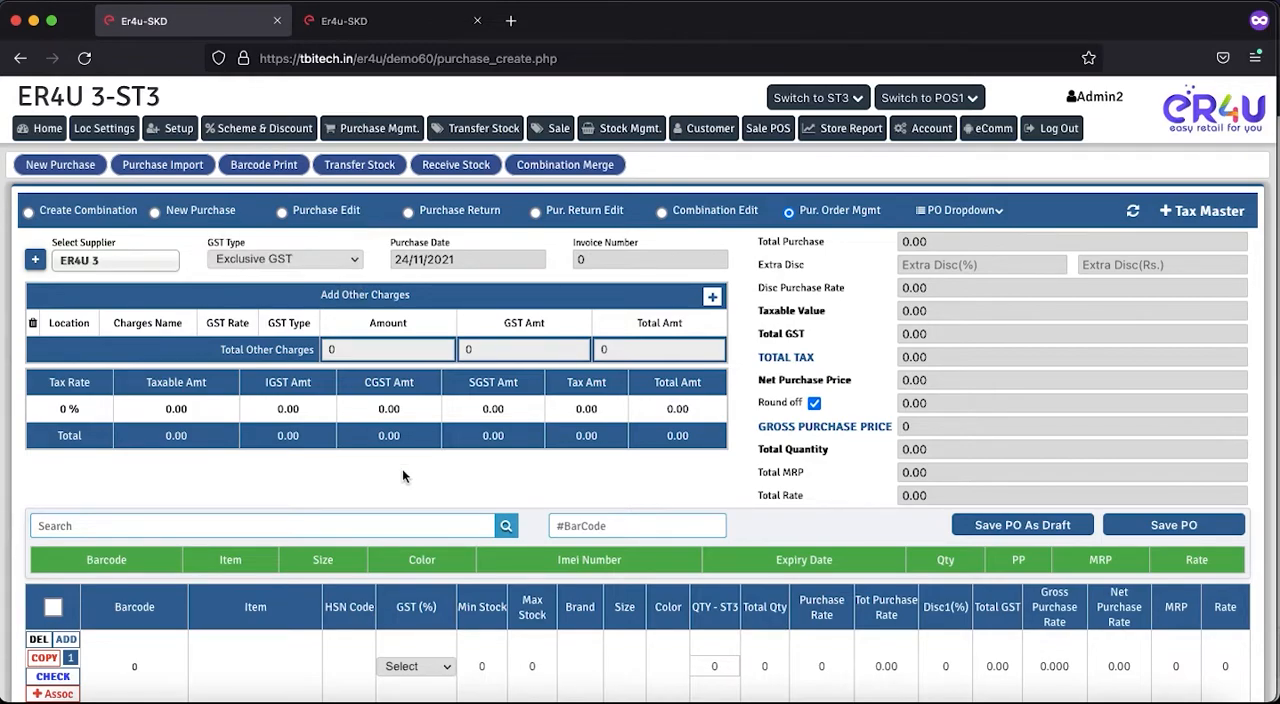
click(472, 259)
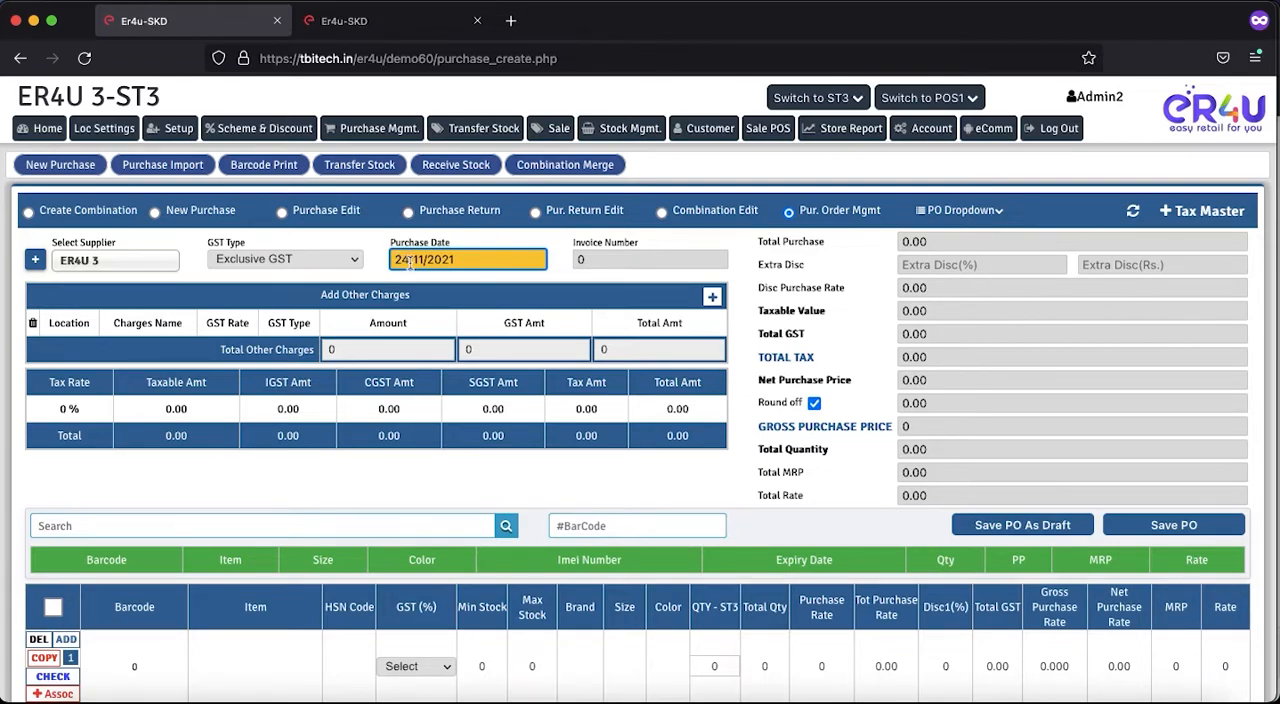
click(614, 259)
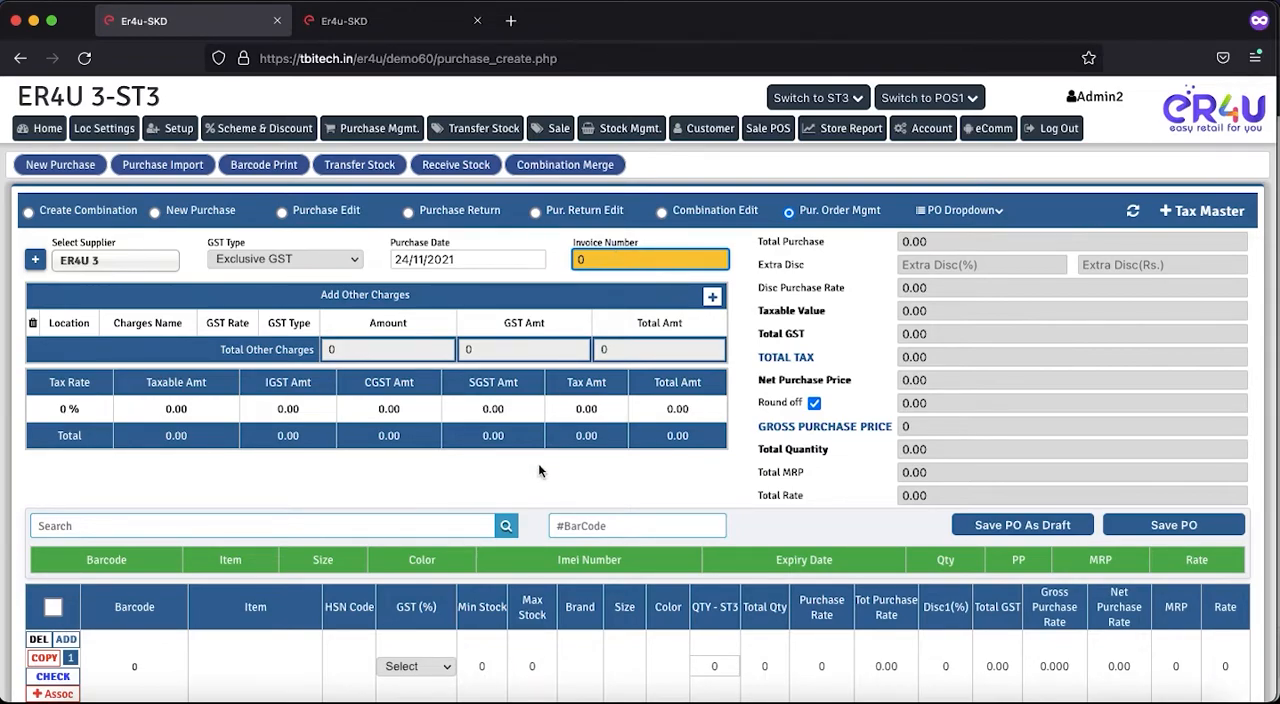
- Enter the item name Item New 444 and HSN code 565656 in the first row of the order
scroll(538, 463, down, 3)
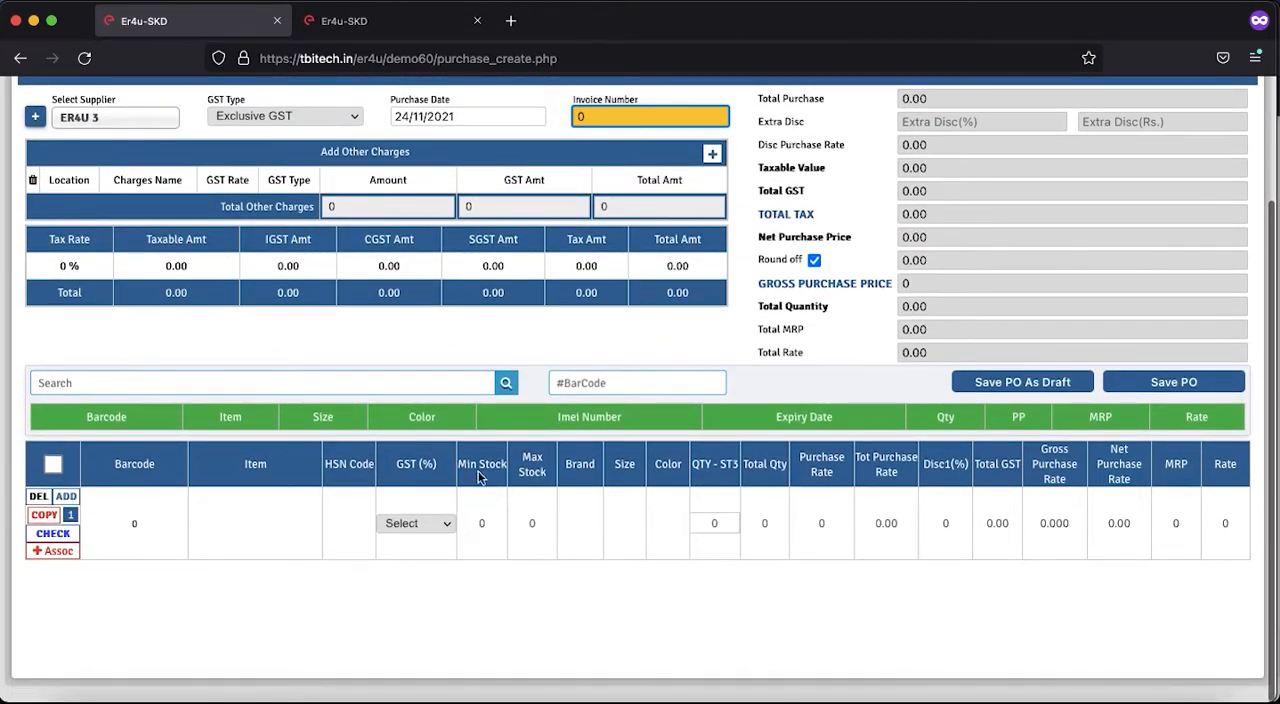
click(278, 518)
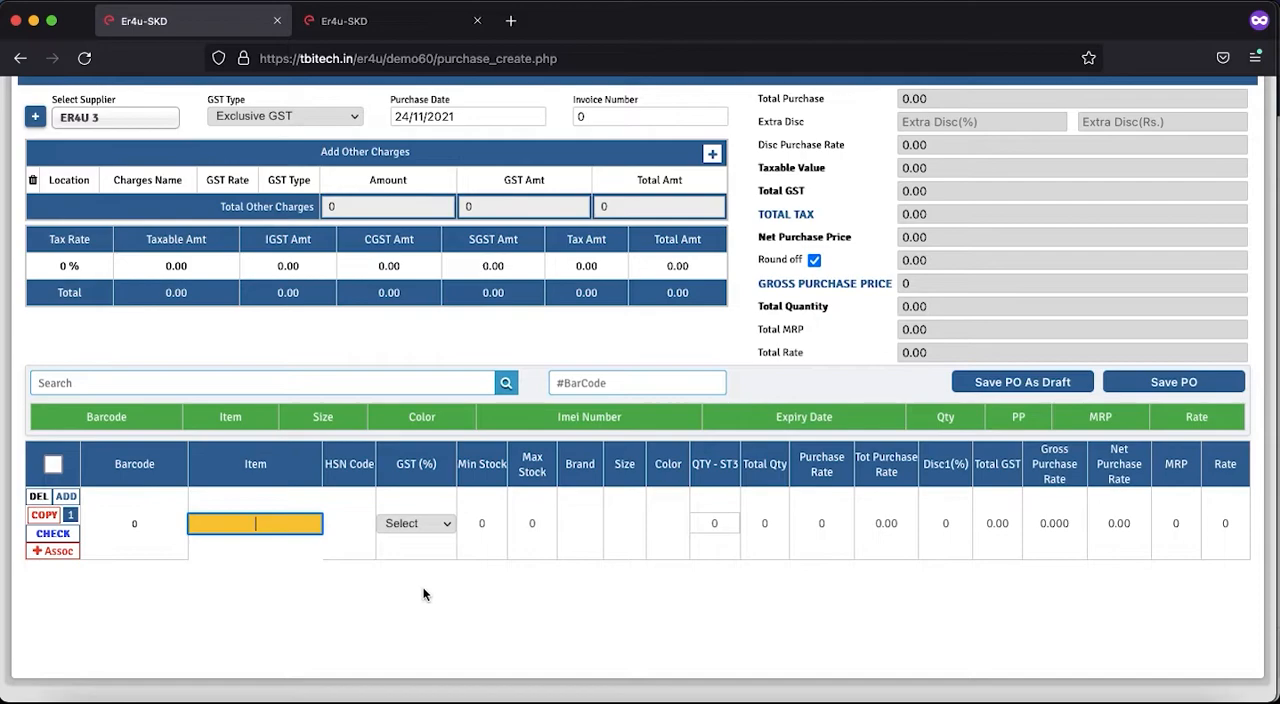
click(288, 382)
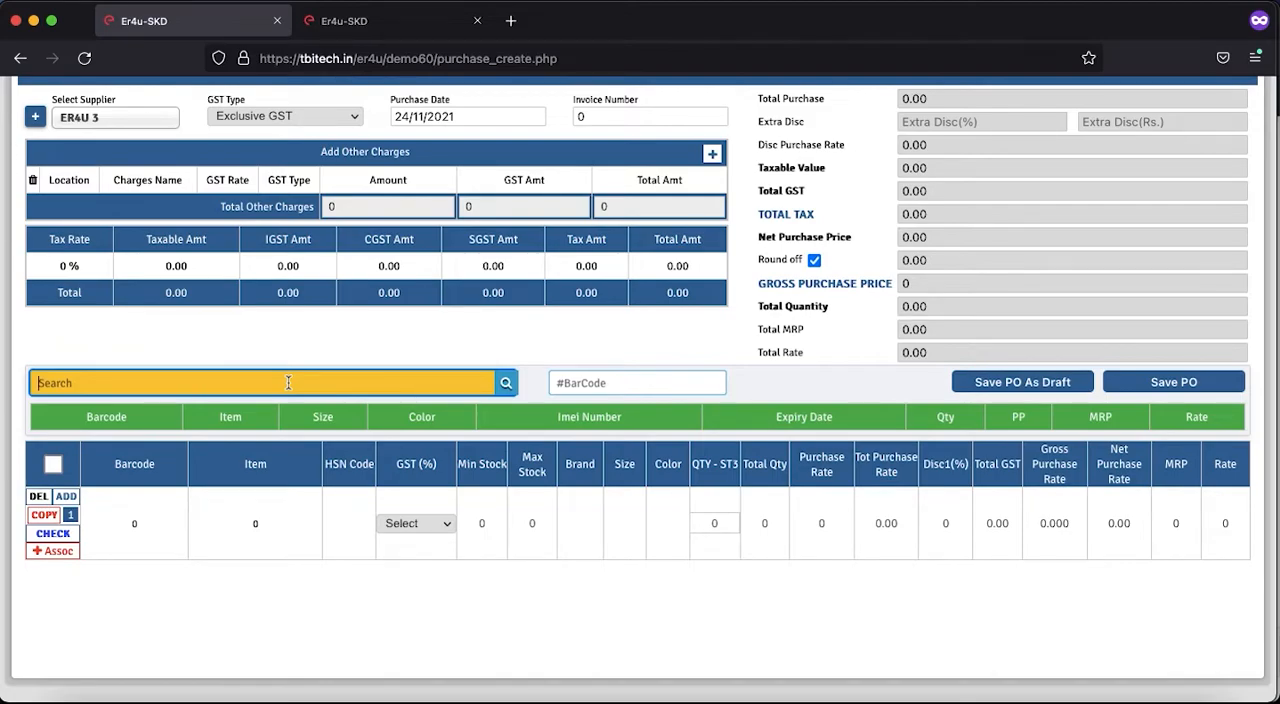
click(266, 524)
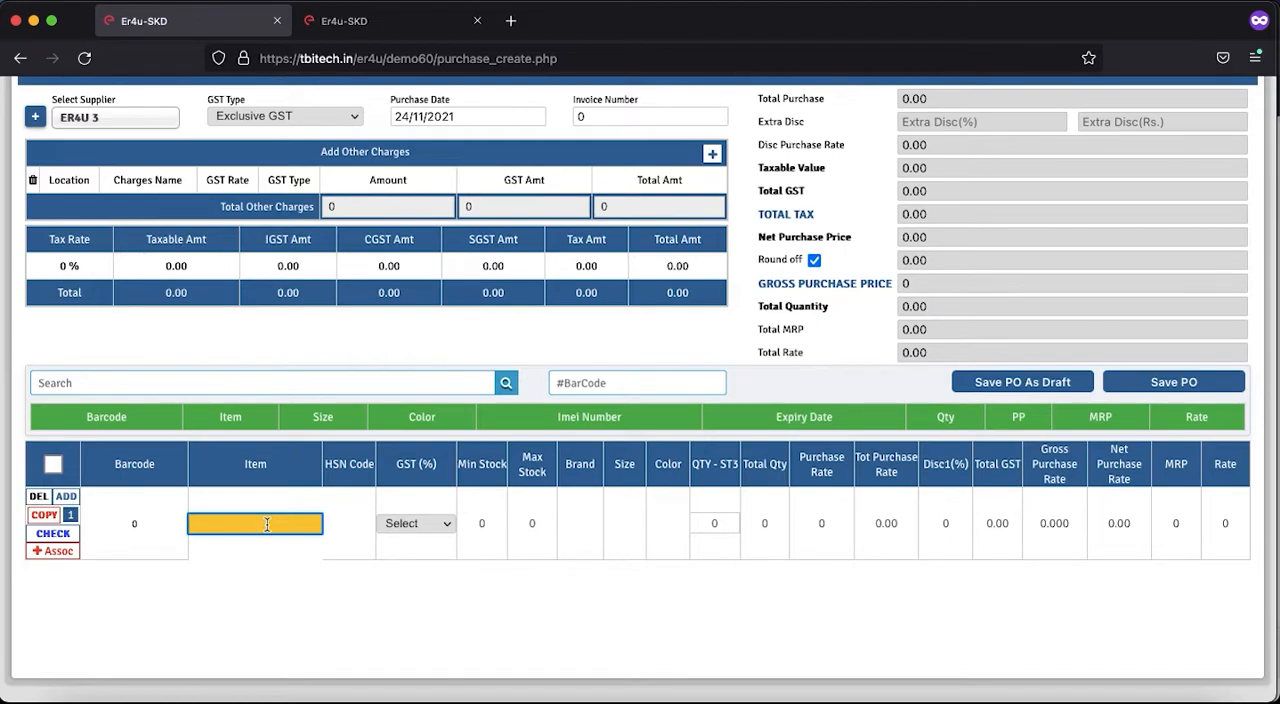
text(Item N)
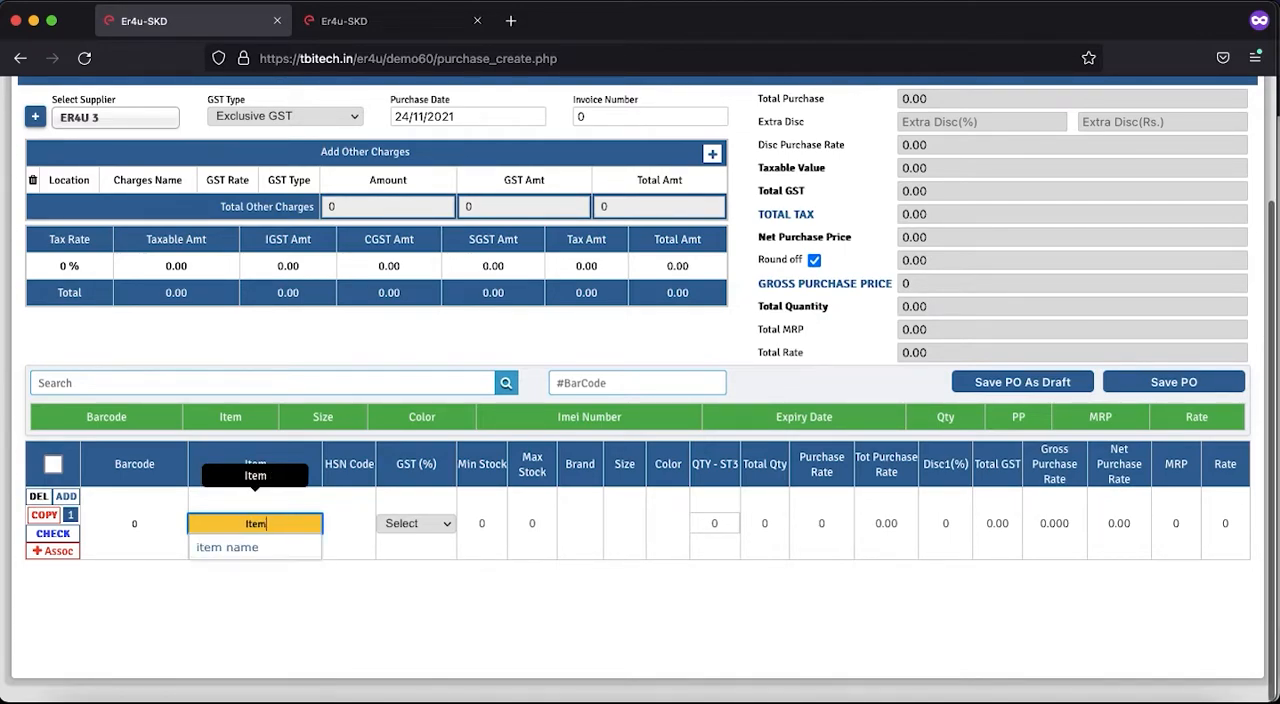
text(ew)
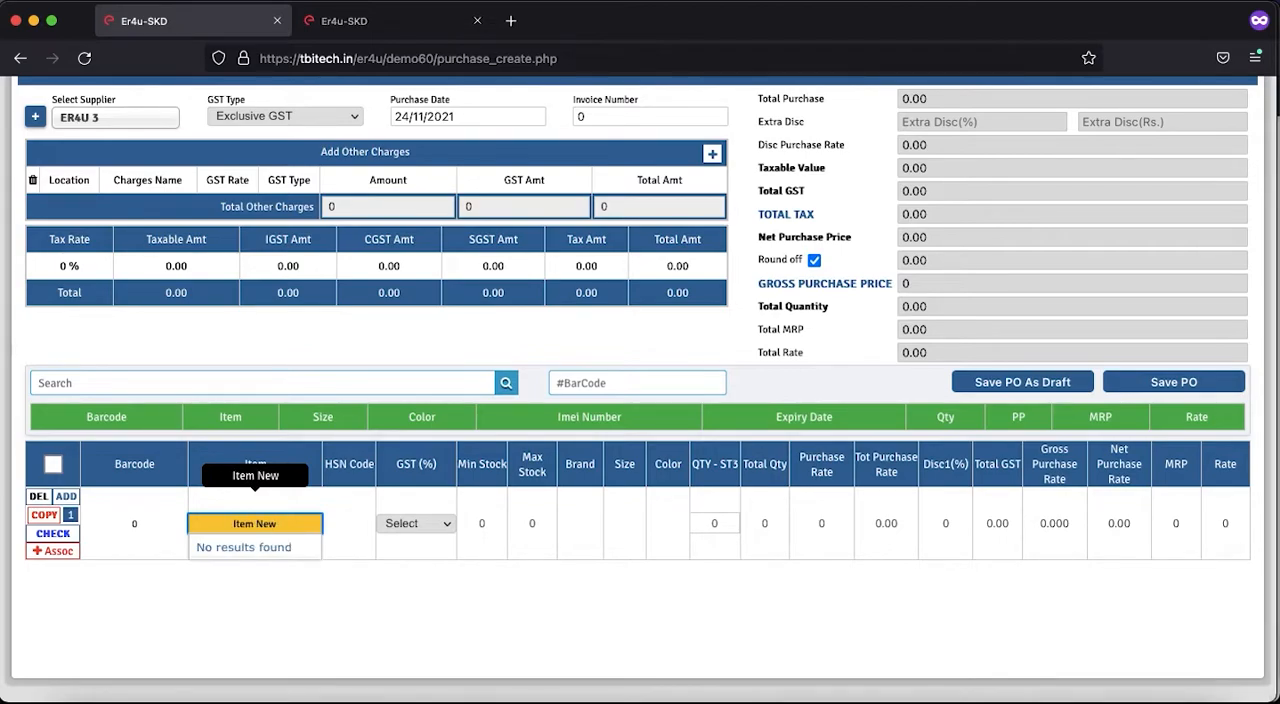
text( 444)
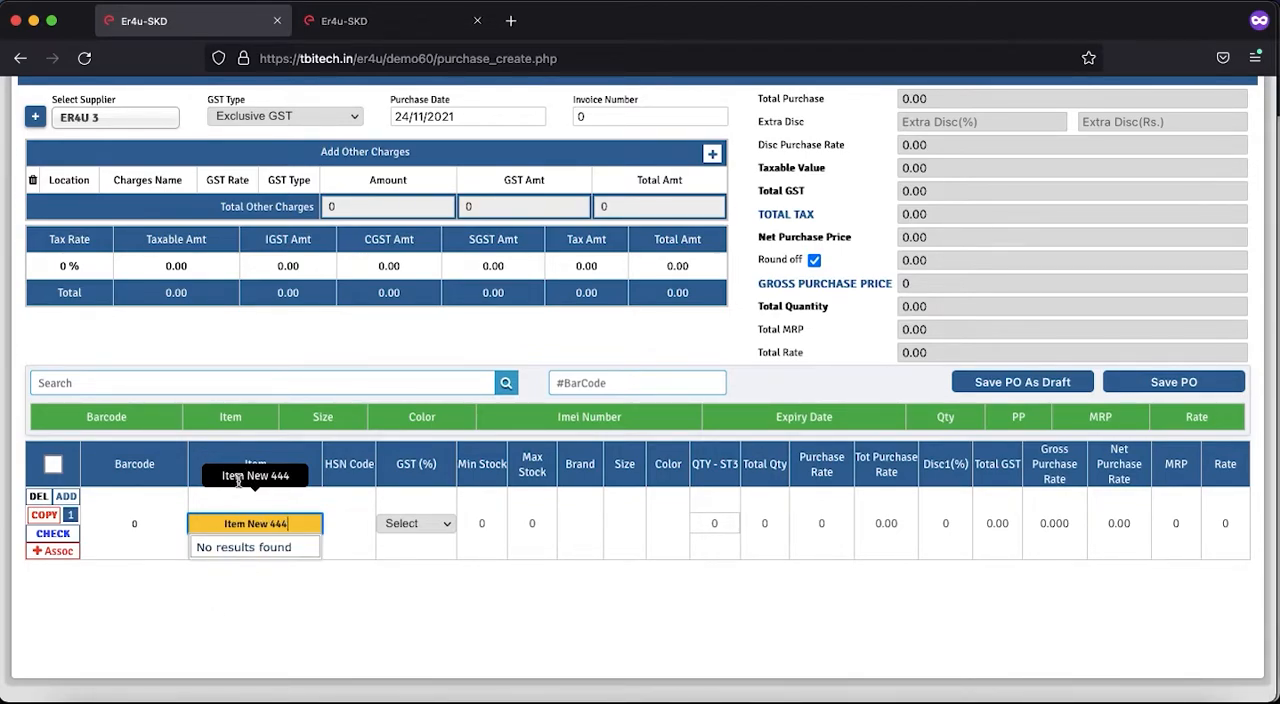
click(348, 523)
text(565656)
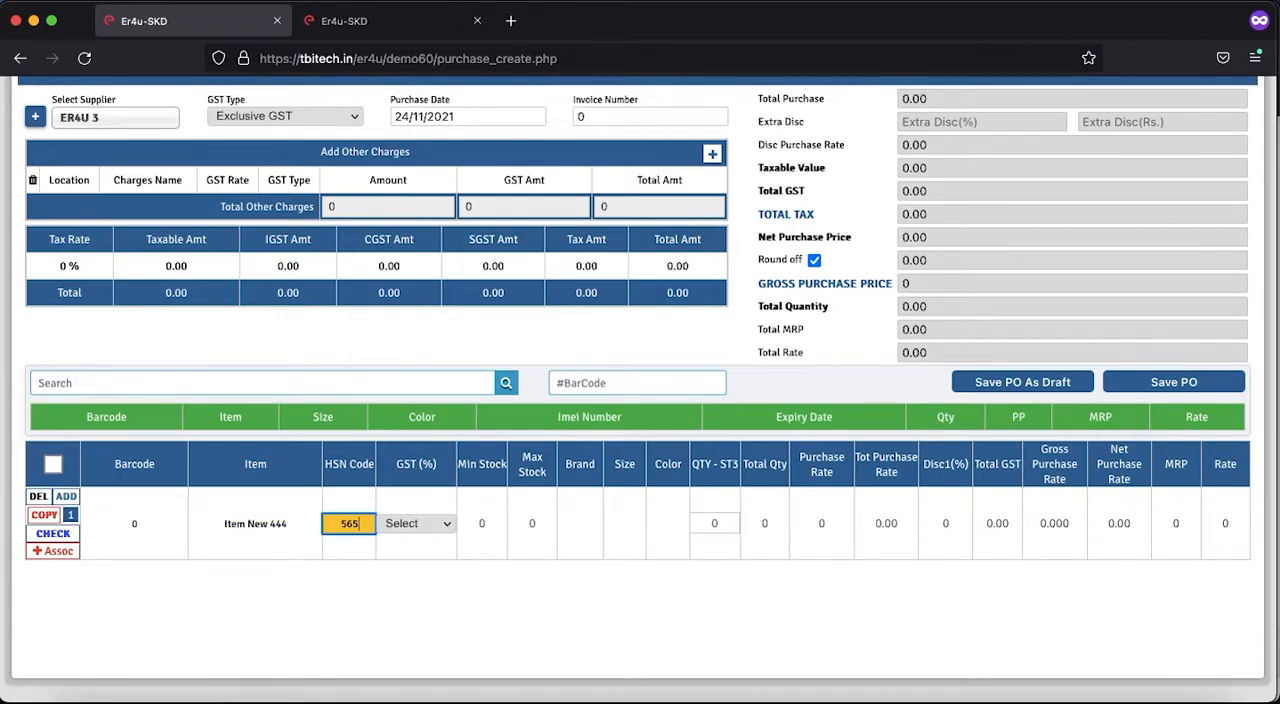
- Set GST(5) and an ST3 quantity of 50 for Item New 444
click(434, 523)
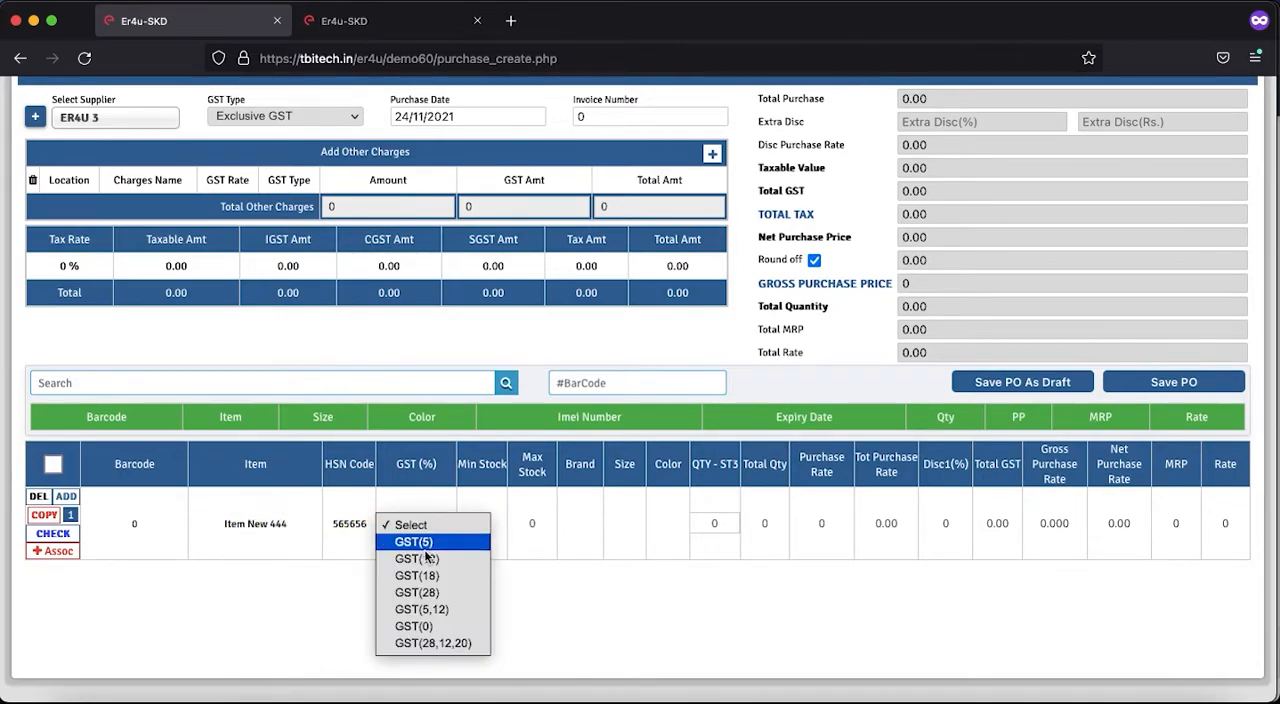
click(421, 545)
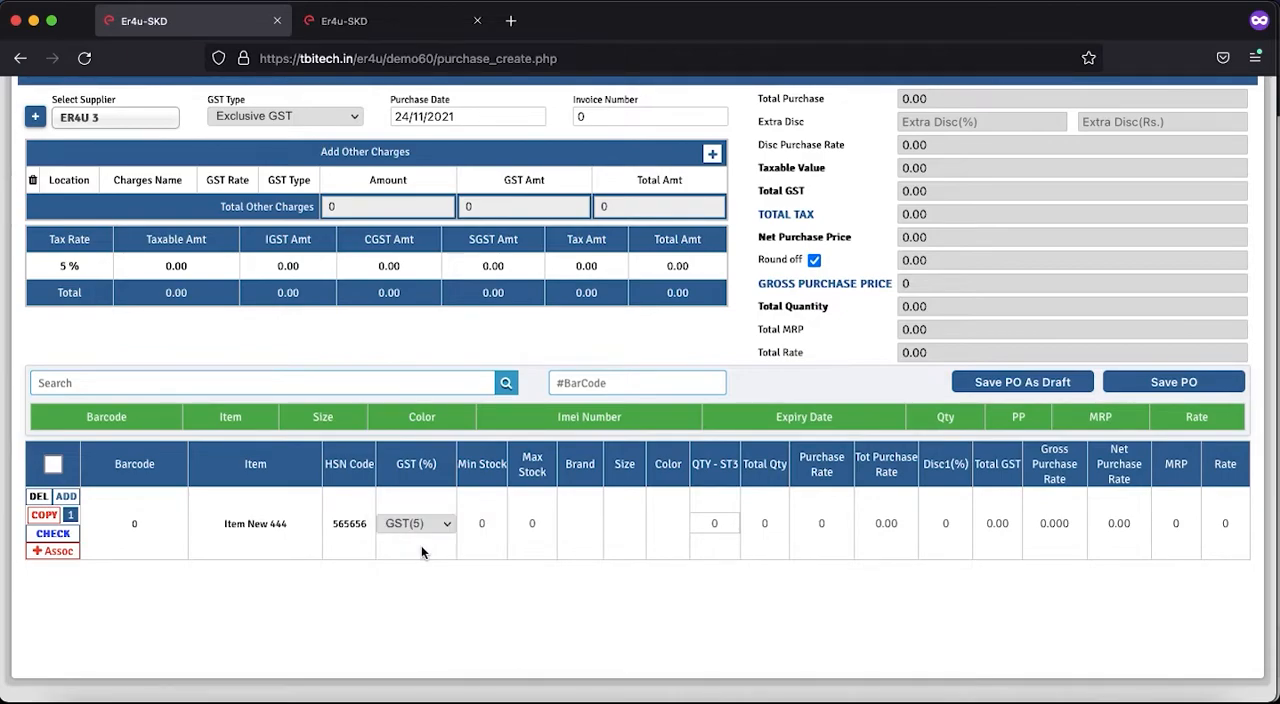
click(586, 522)
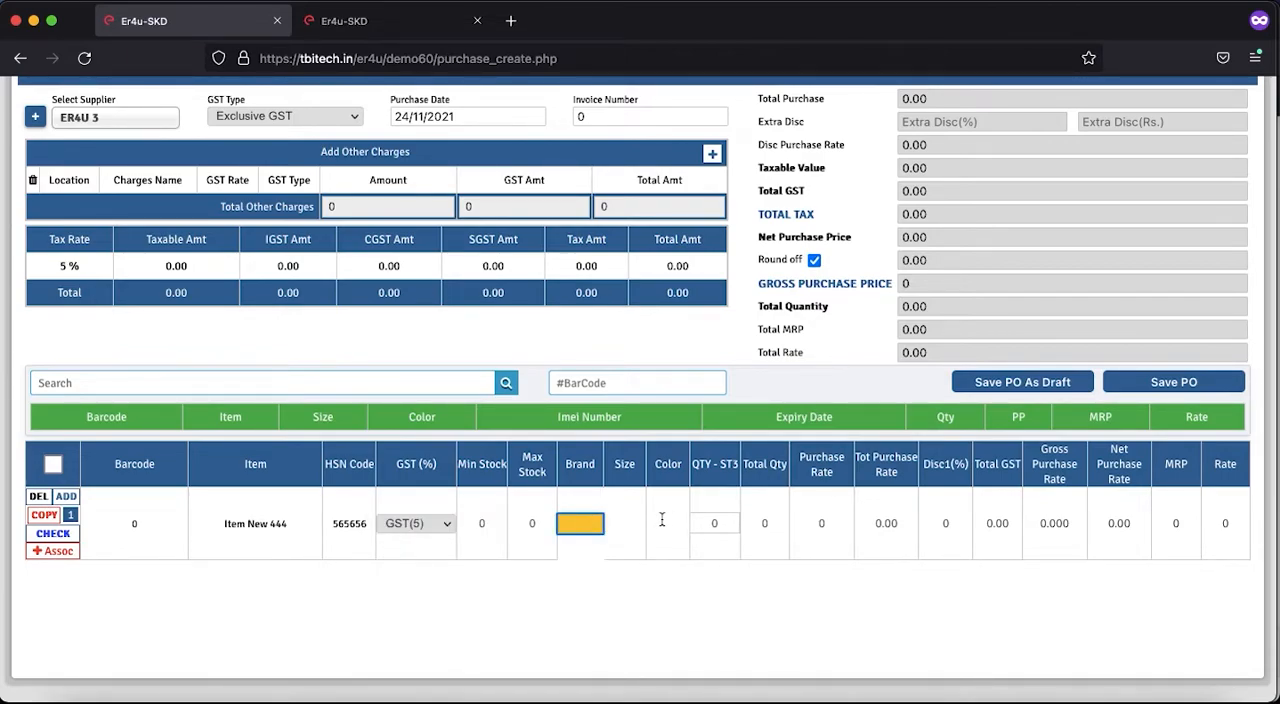
click(535, 519)
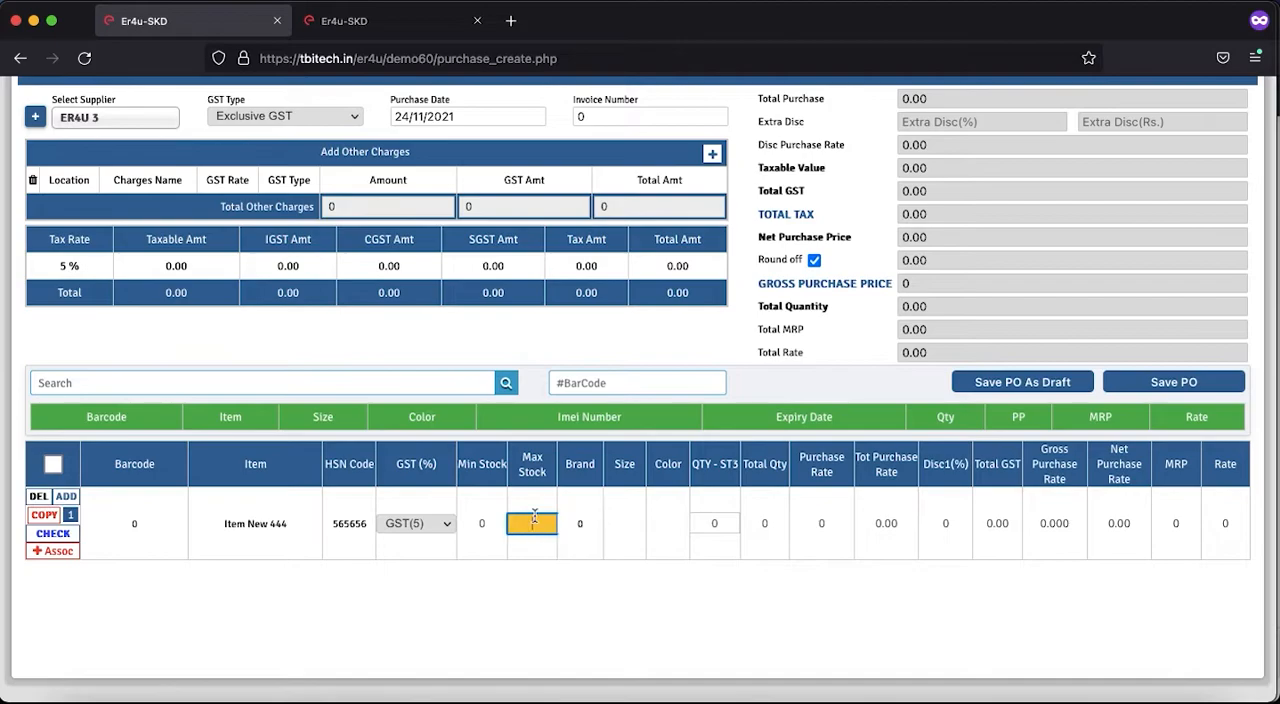
click(722, 524)
key(BackSpace)
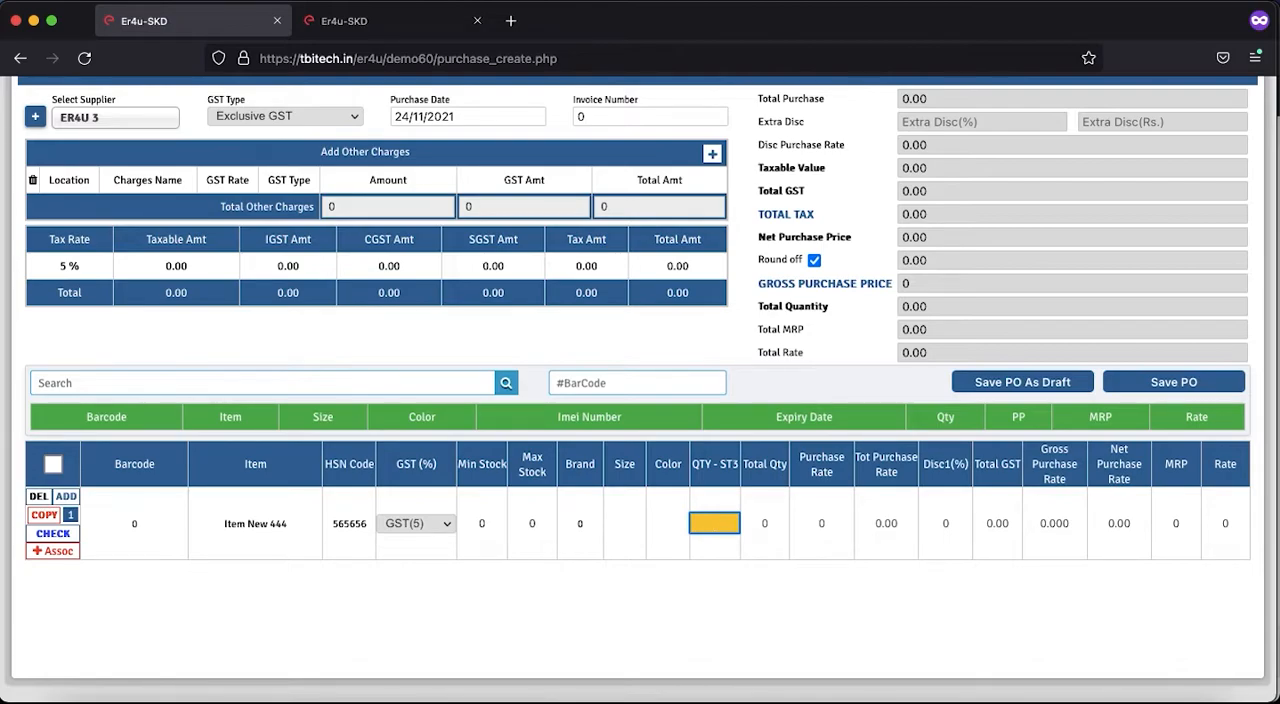
text(50)
click(706, 602)
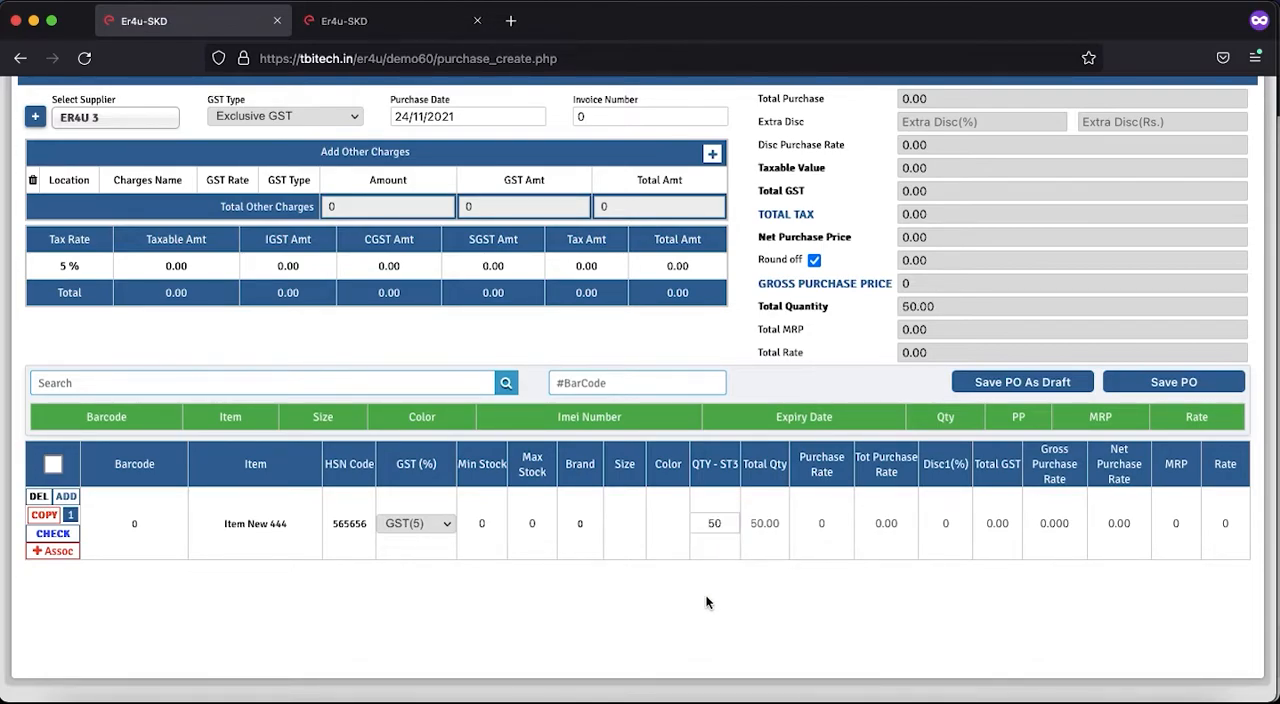
- Set the purchase rate of Item New 444 to 25 and check its net purchase rate
click(829, 523)
key(BackSpace)
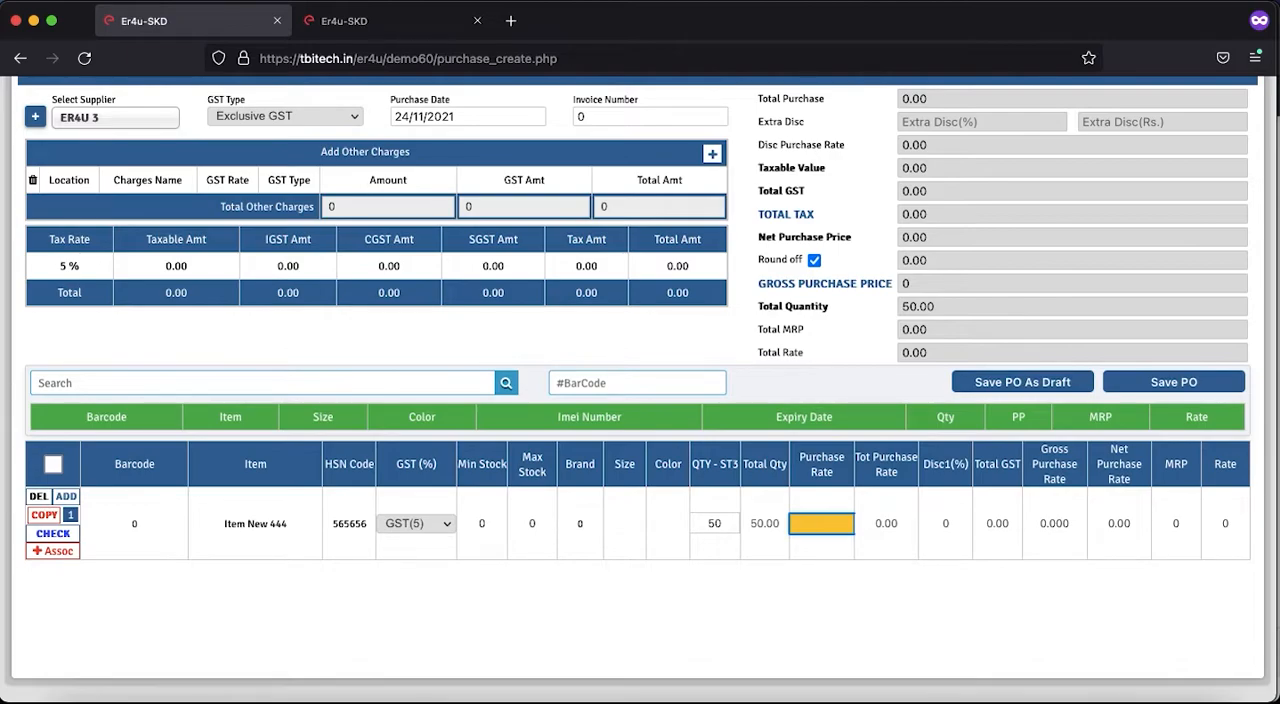
text(25)
click(814, 618)
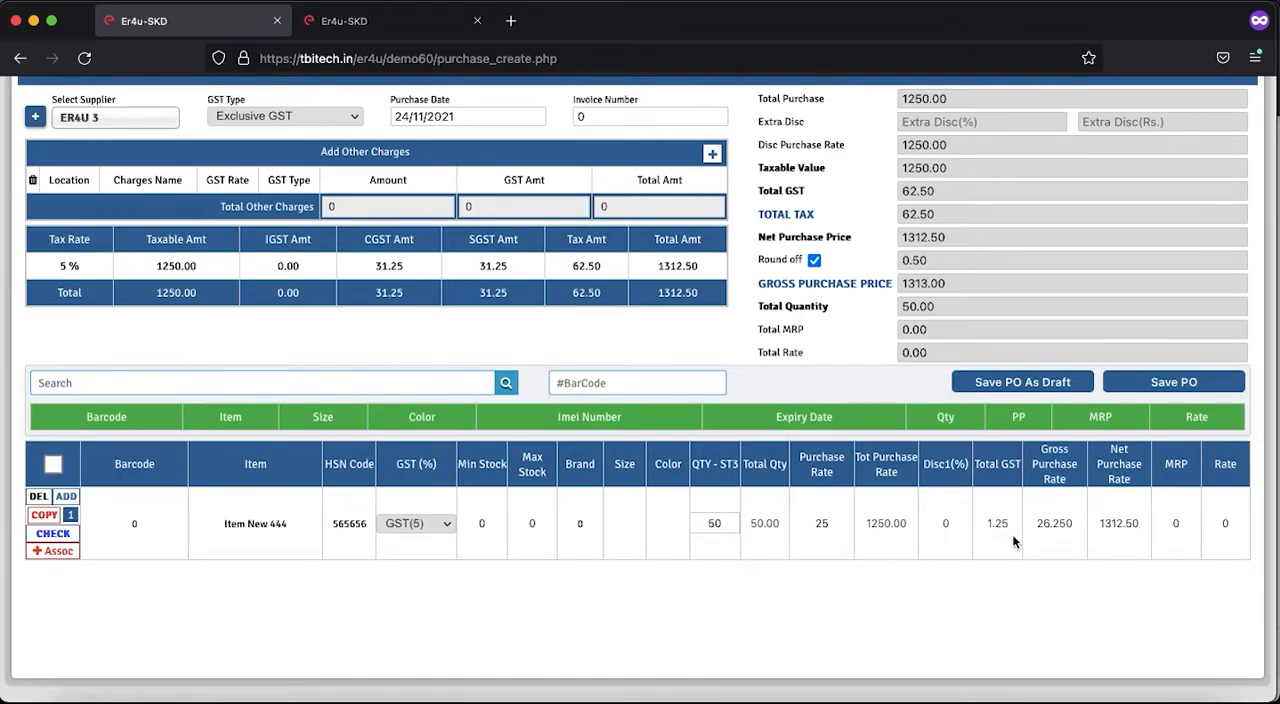
click(1145, 527)
drag(1145, 527, 1095, 525)
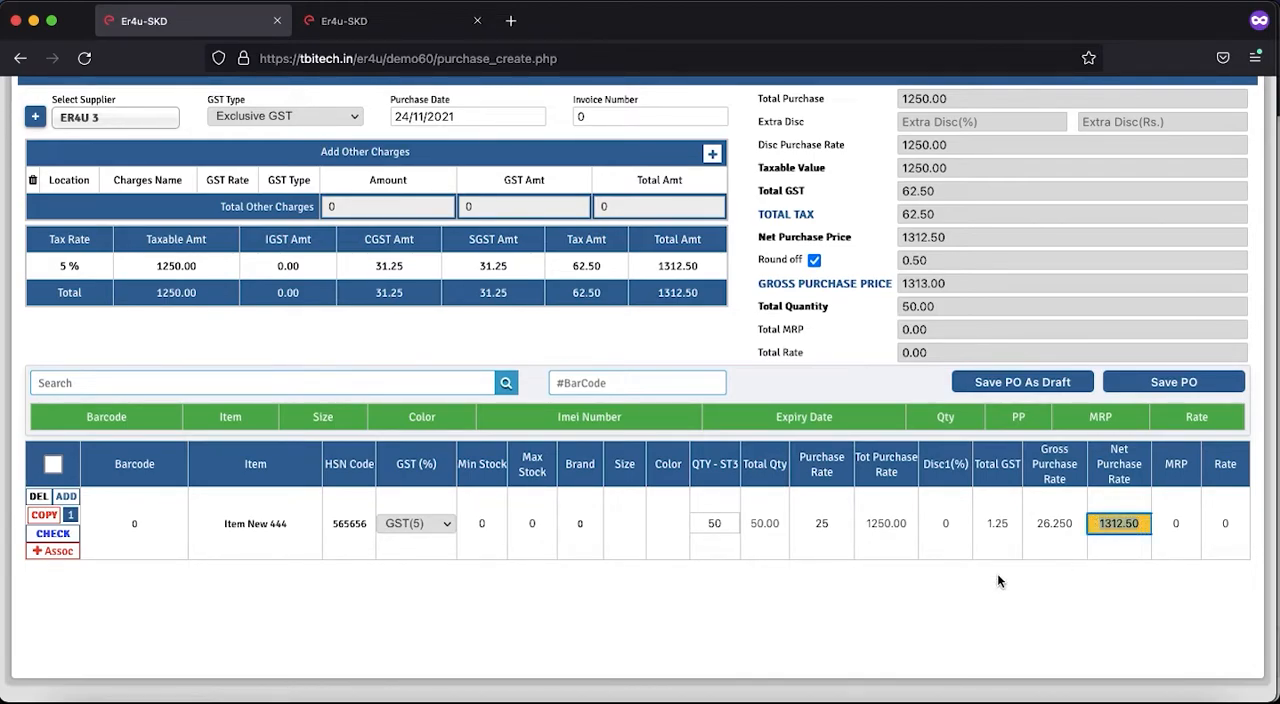
- Set the MRP of Item New 444 to 75 and its selling rate to 70
click(1192, 520)
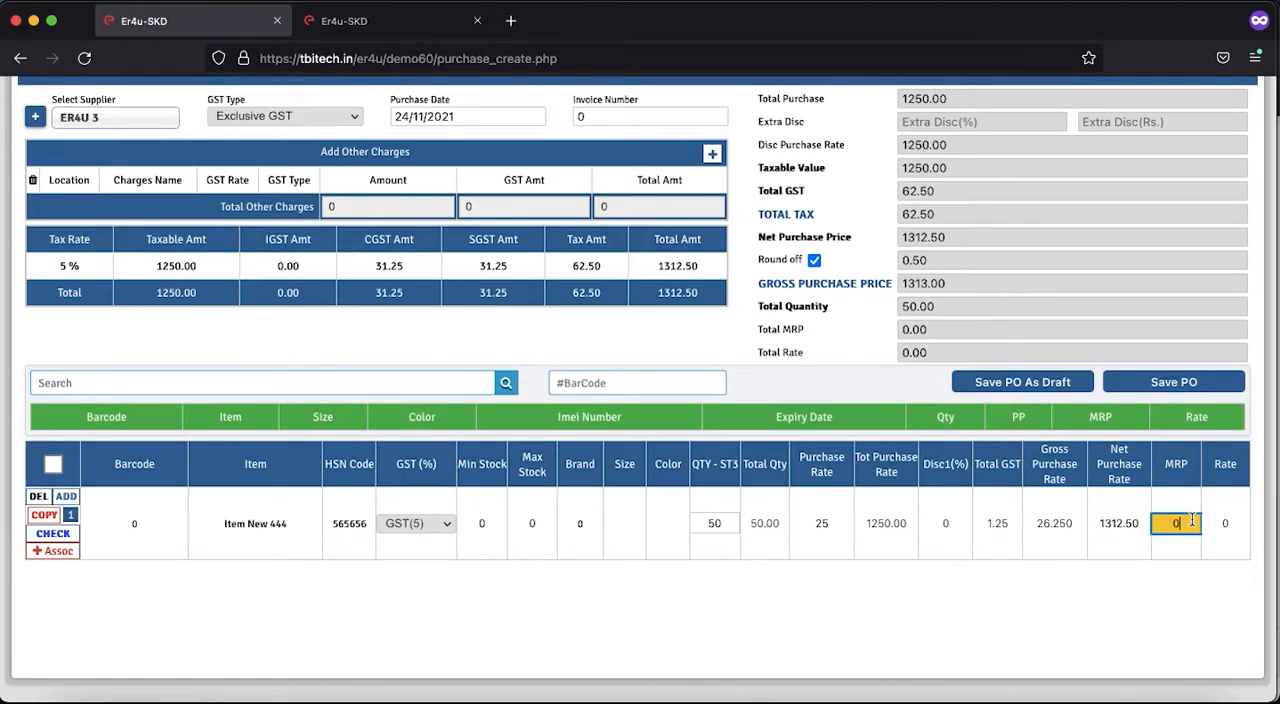
key(BackSpace)
text(75)
key(Return)
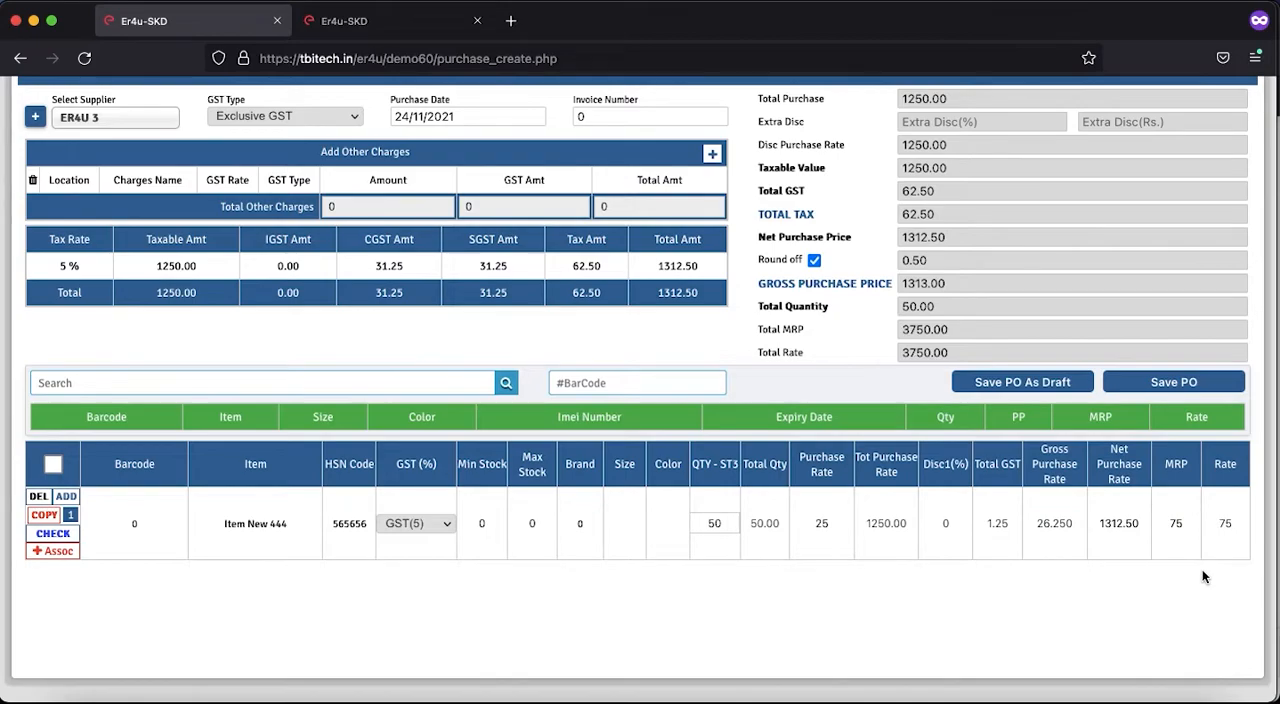
click(1228, 524)
key(BackSpace)
text(0)
key(Return)
- Add another item row to the order with barcode New555 and item name Item New 555
click(65, 497)
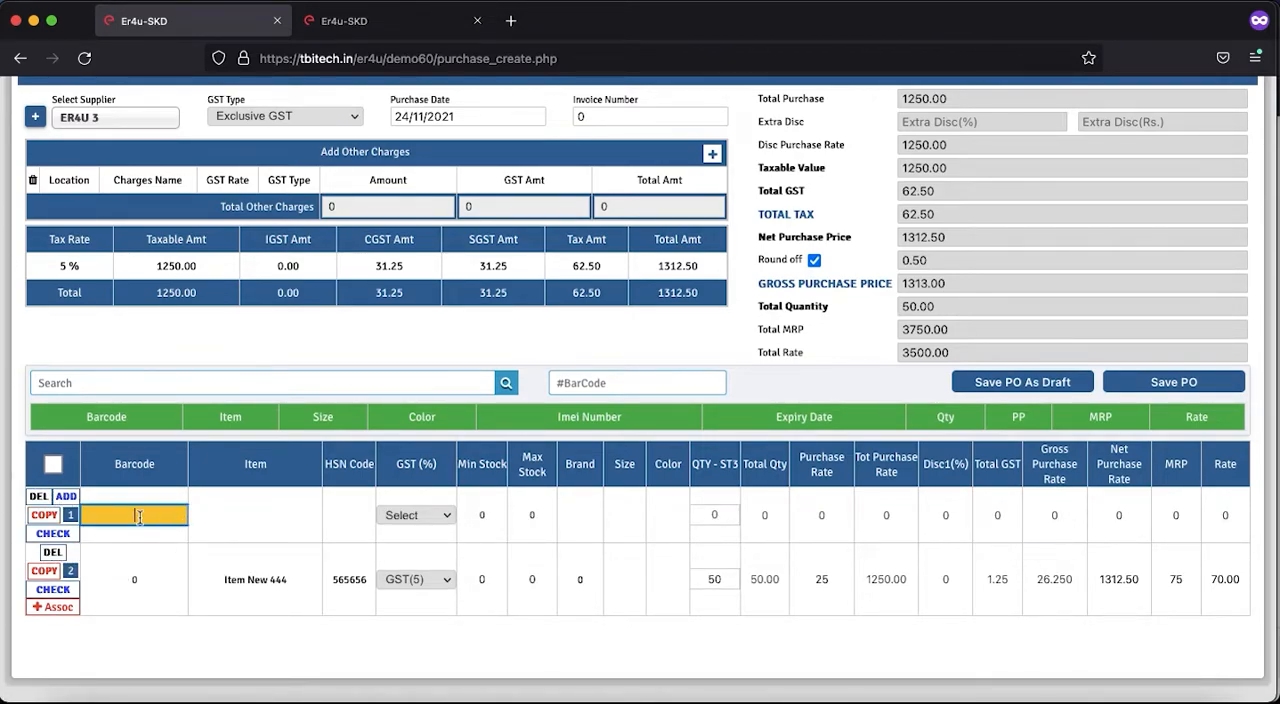
text(New555)
click(255, 518)
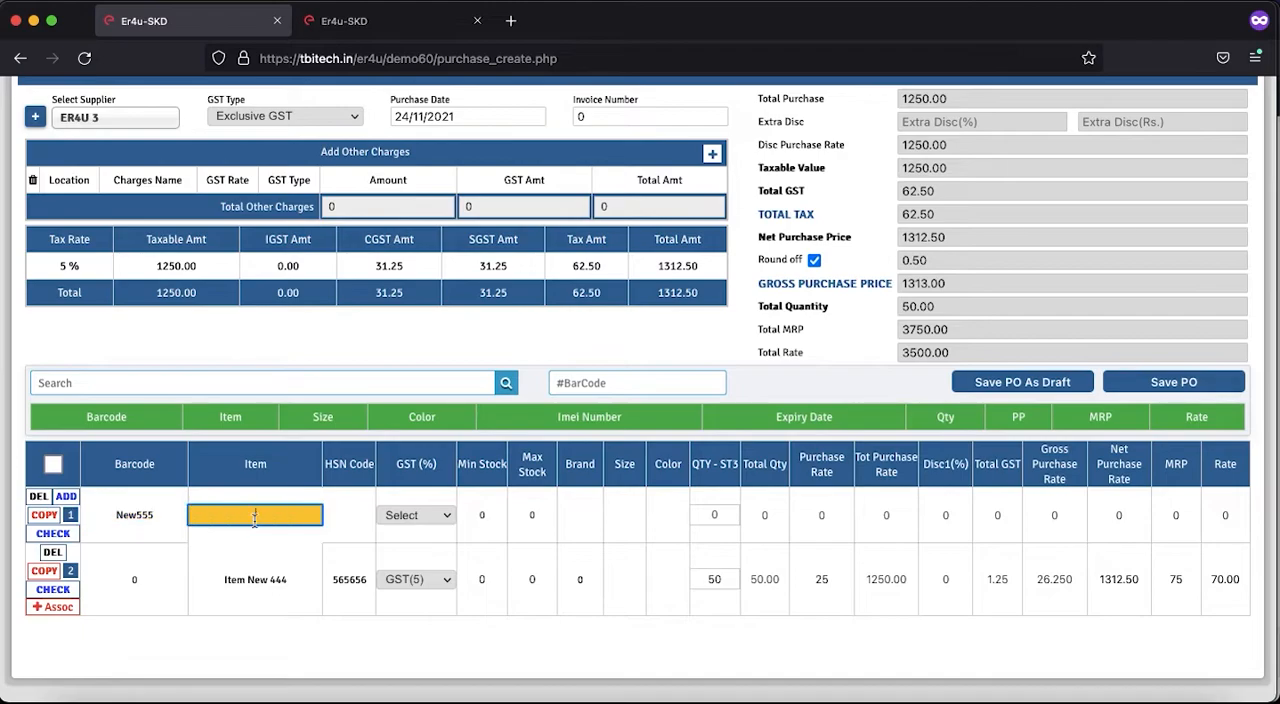
text(Item New 555)
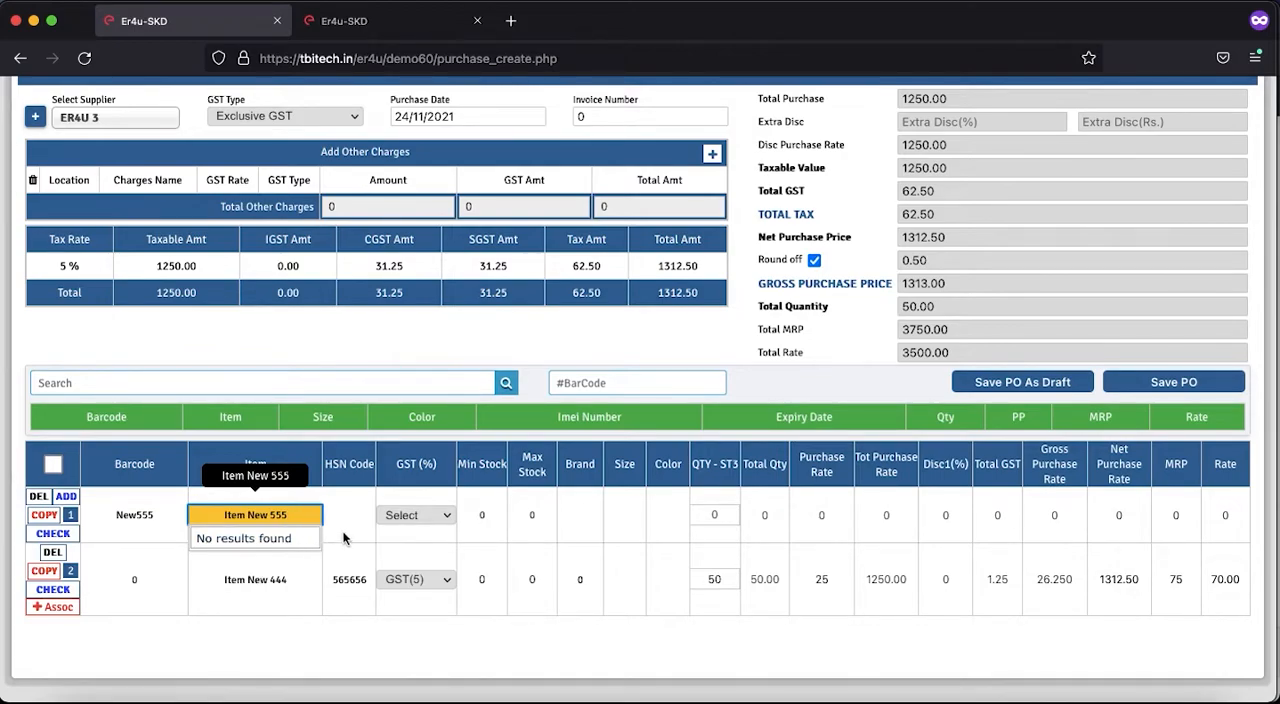
- Set GST(12) and an ST3 quantity of 30 for Item New 555
click(412, 515)
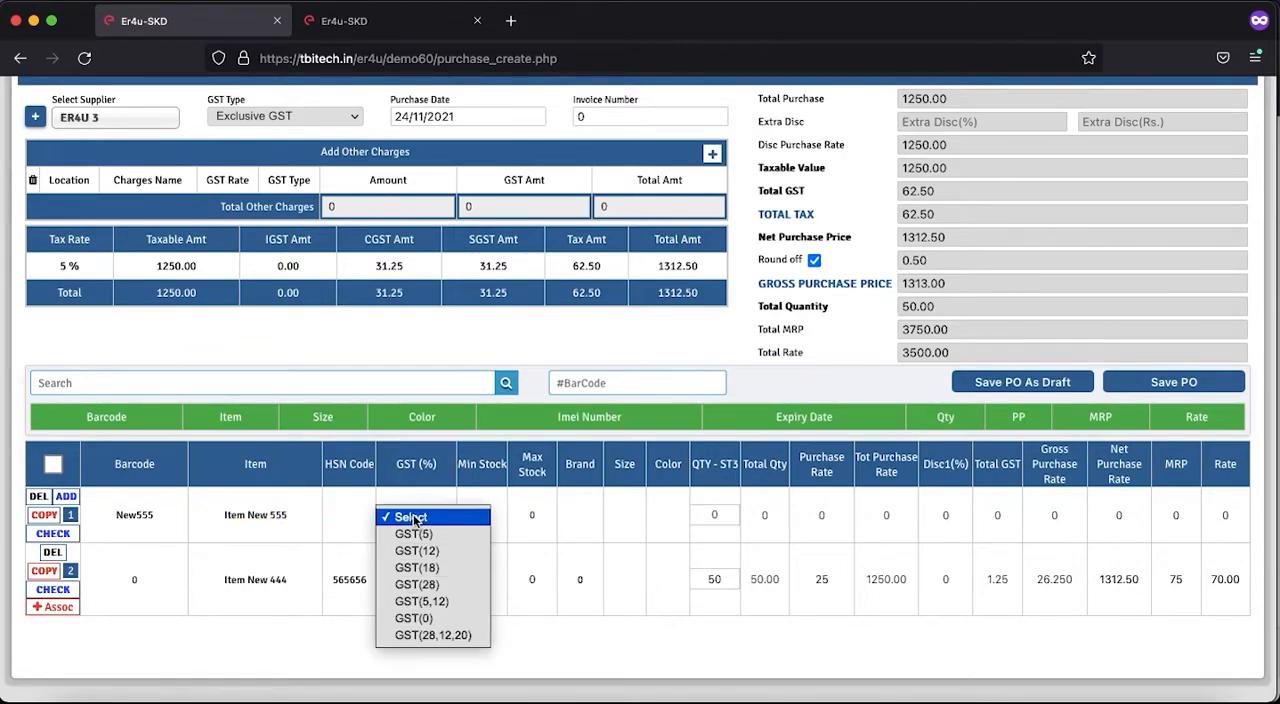
click(413, 550)
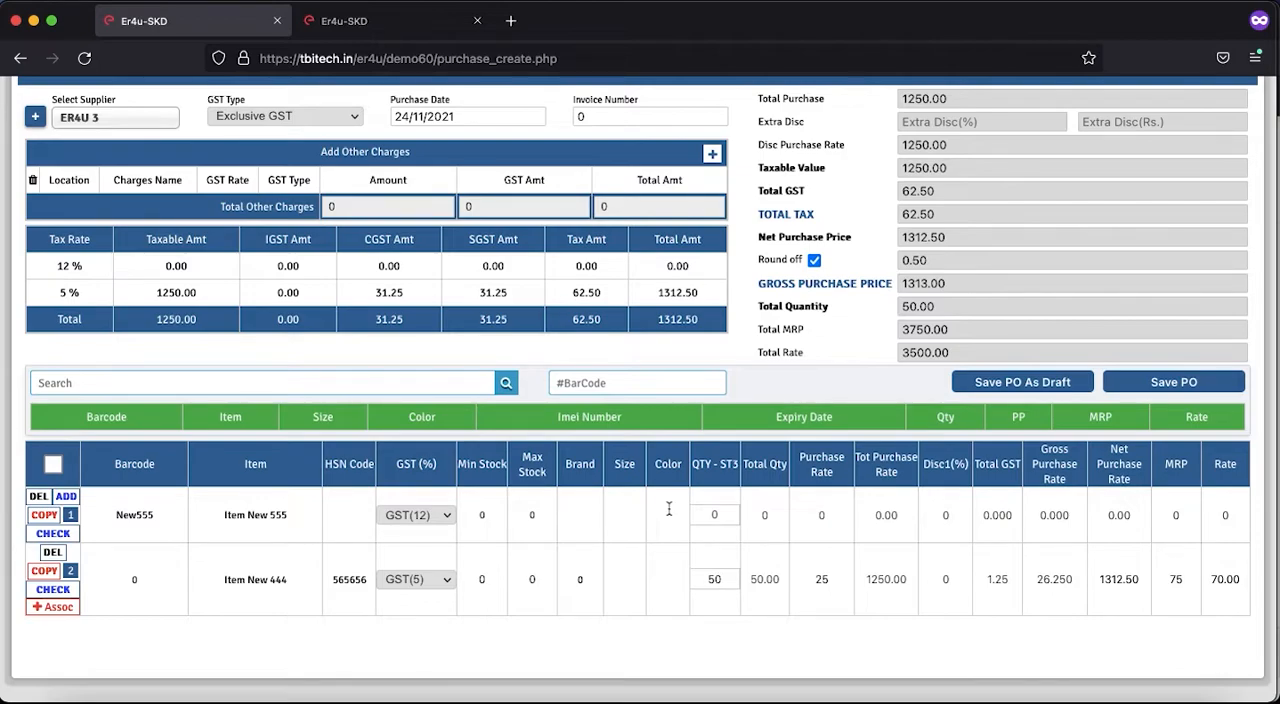
click(714, 515)
text(30)
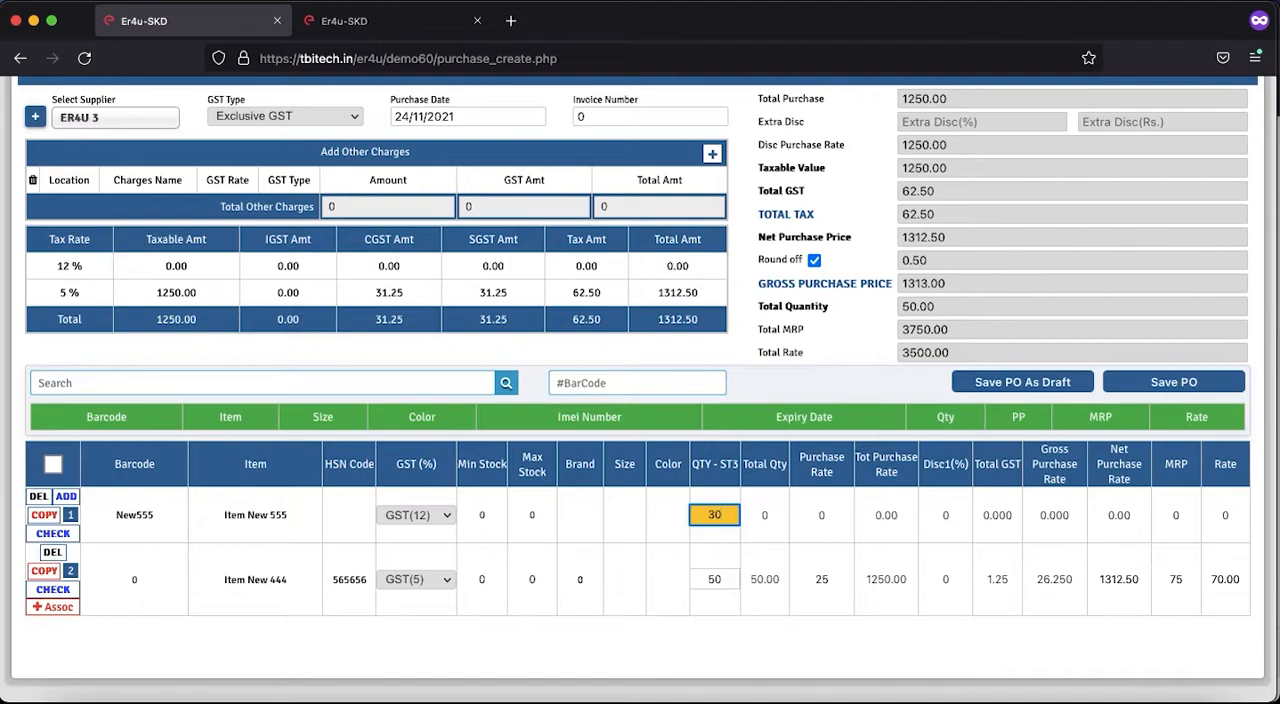
- Set the purchase rate of Item New 555 to 20 and check its net purchase rate
click(826, 515)
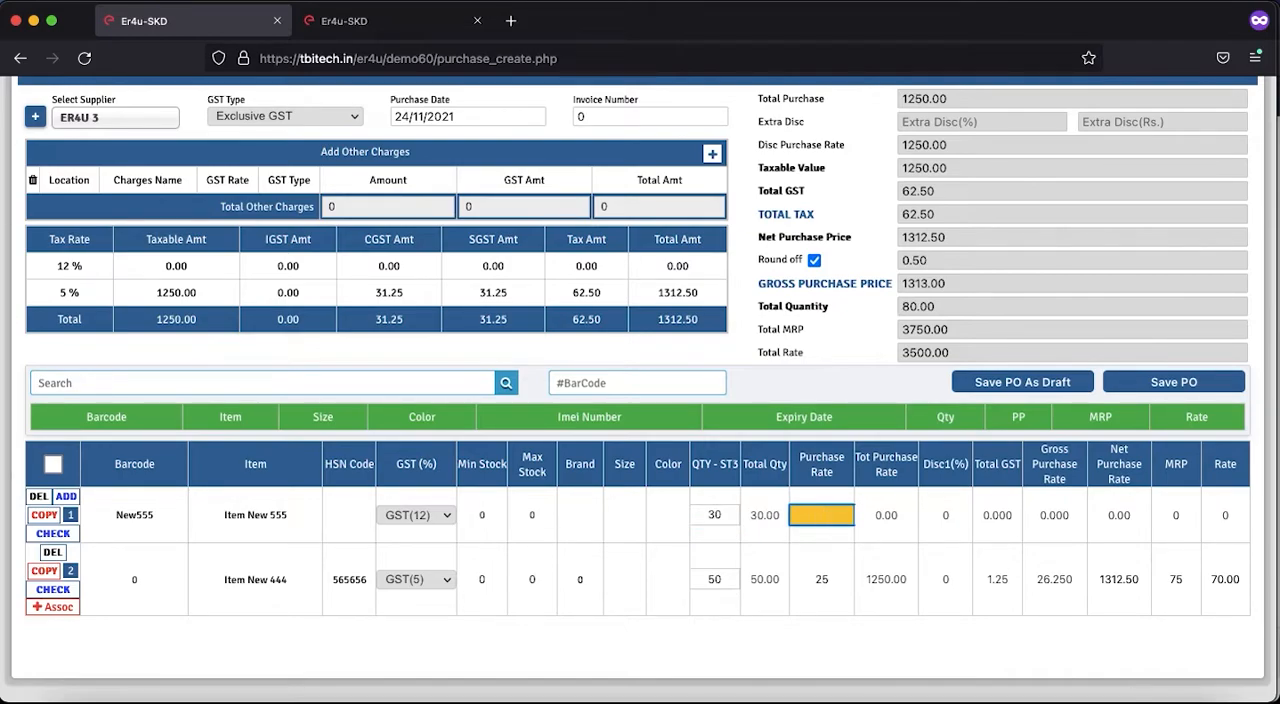
text(20)
click(812, 632)
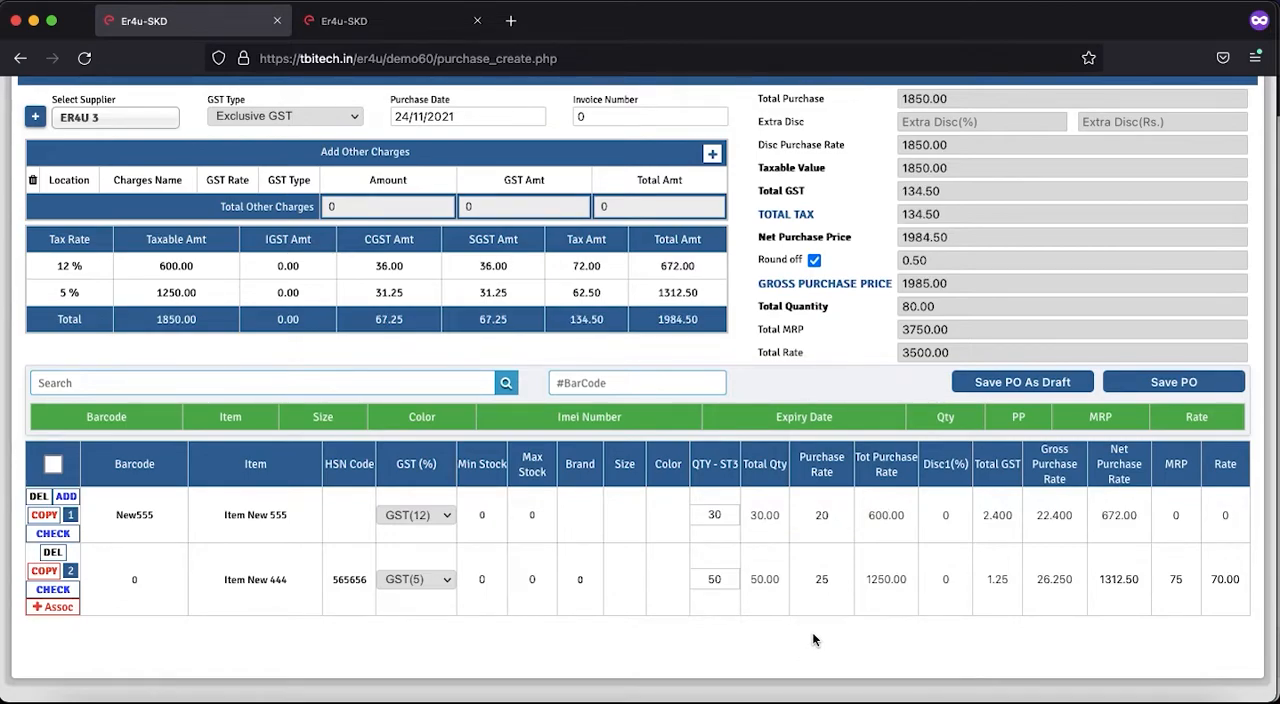
click(836, 515)
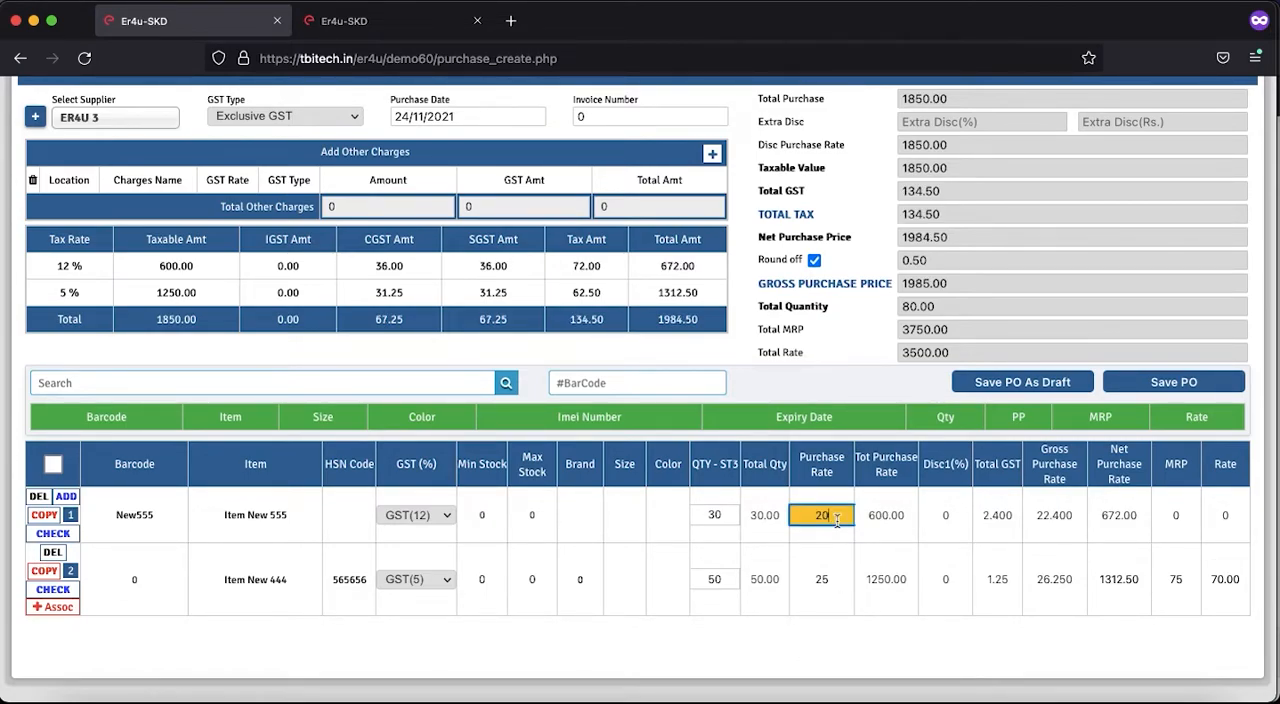
click(1100, 515)
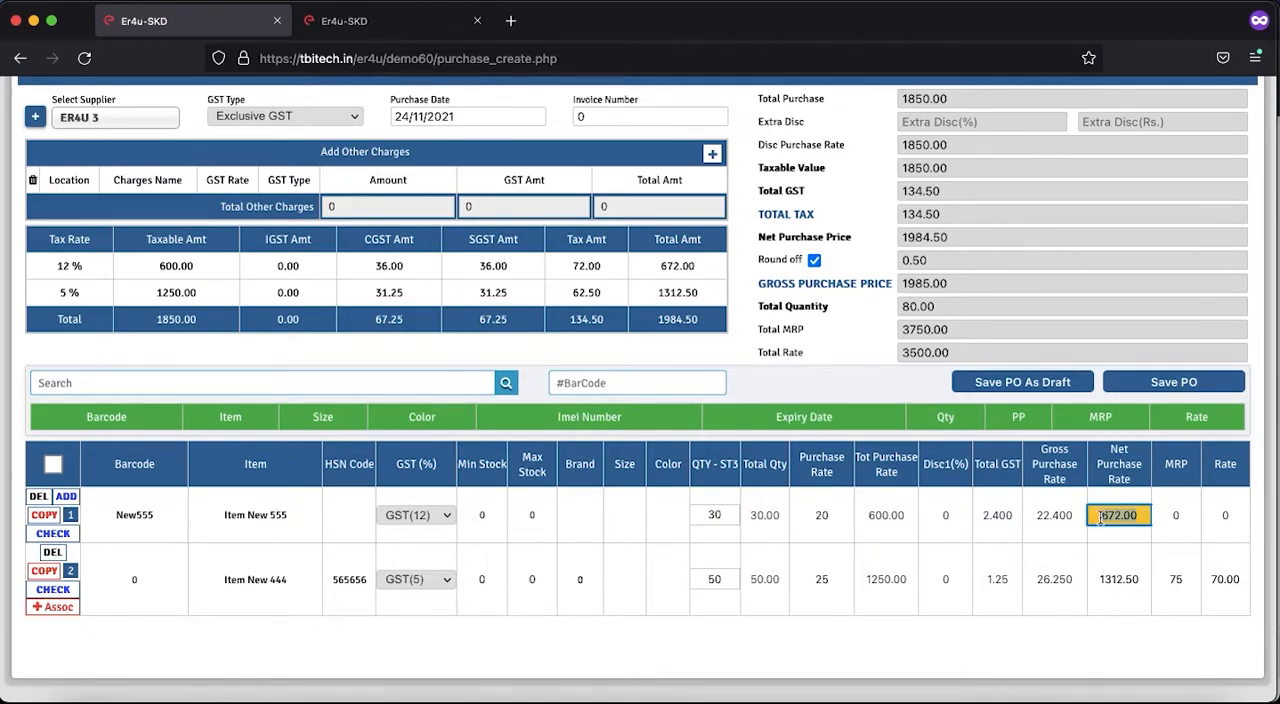
- Set the MRP of Item New 555 to 45 and check its selling rate
click(1185, 519)
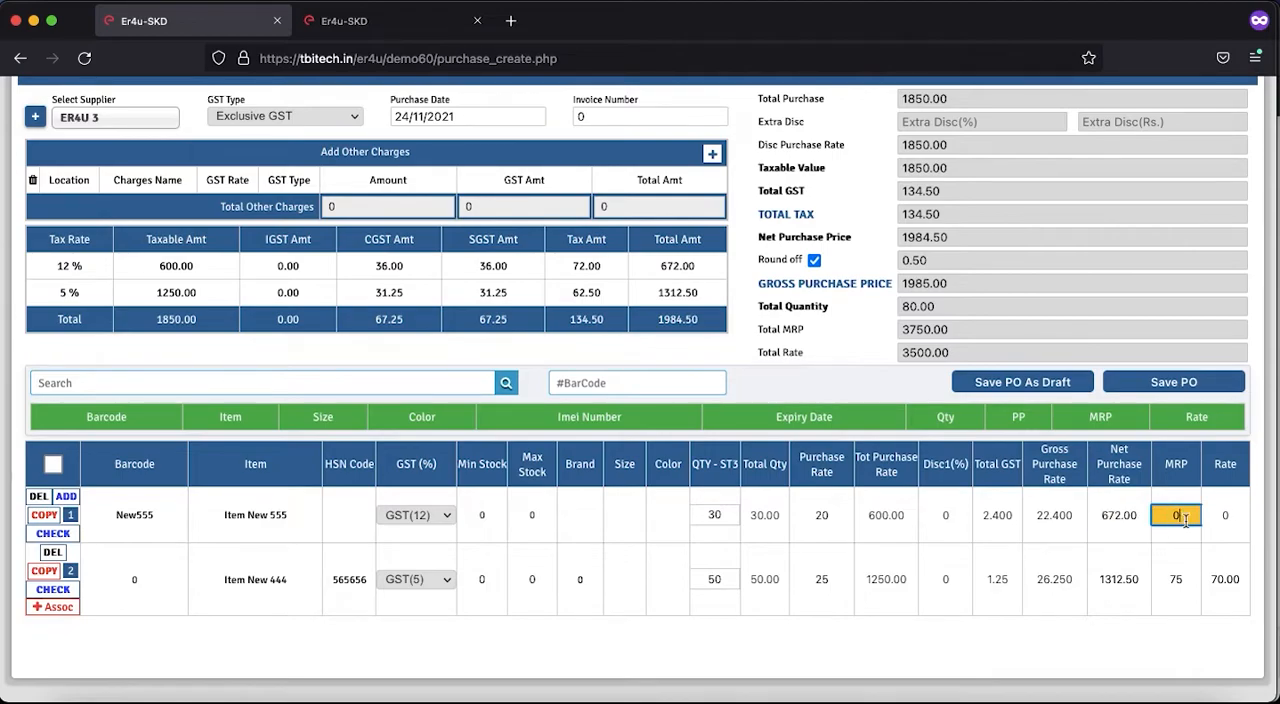
key(BackSpace)
text(45)
click(1243, 514)
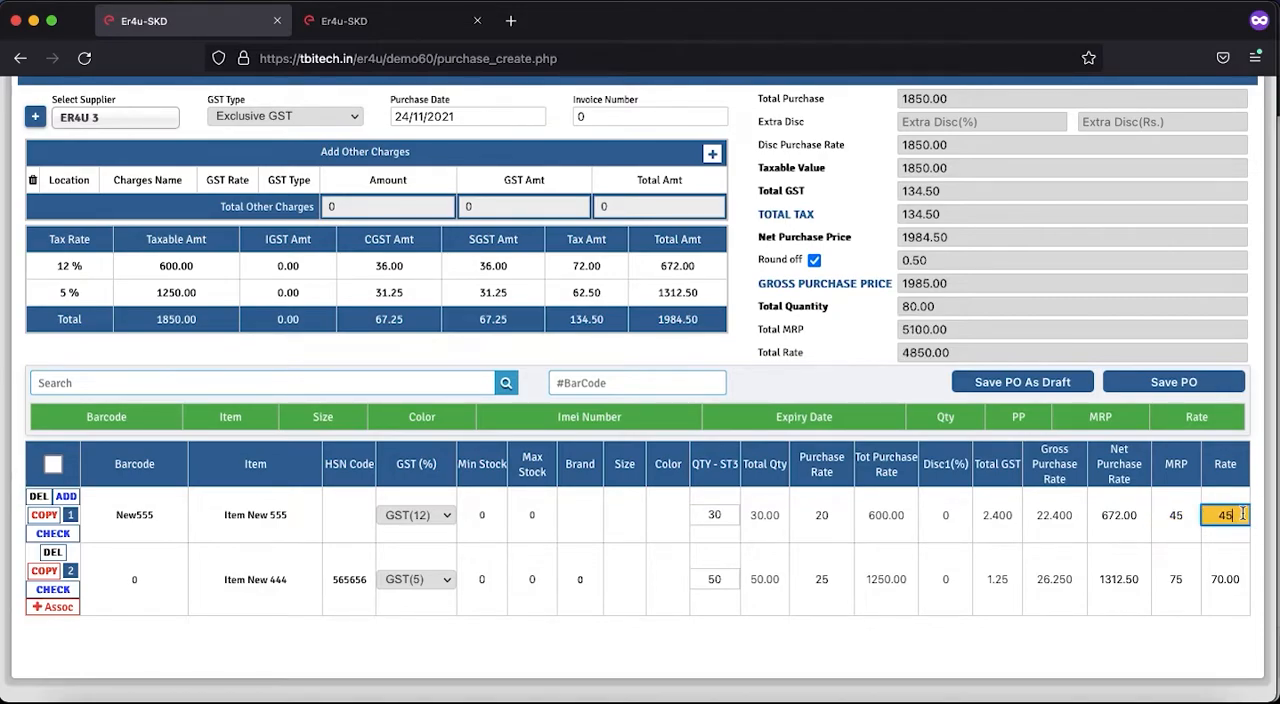
click(1114, 640)
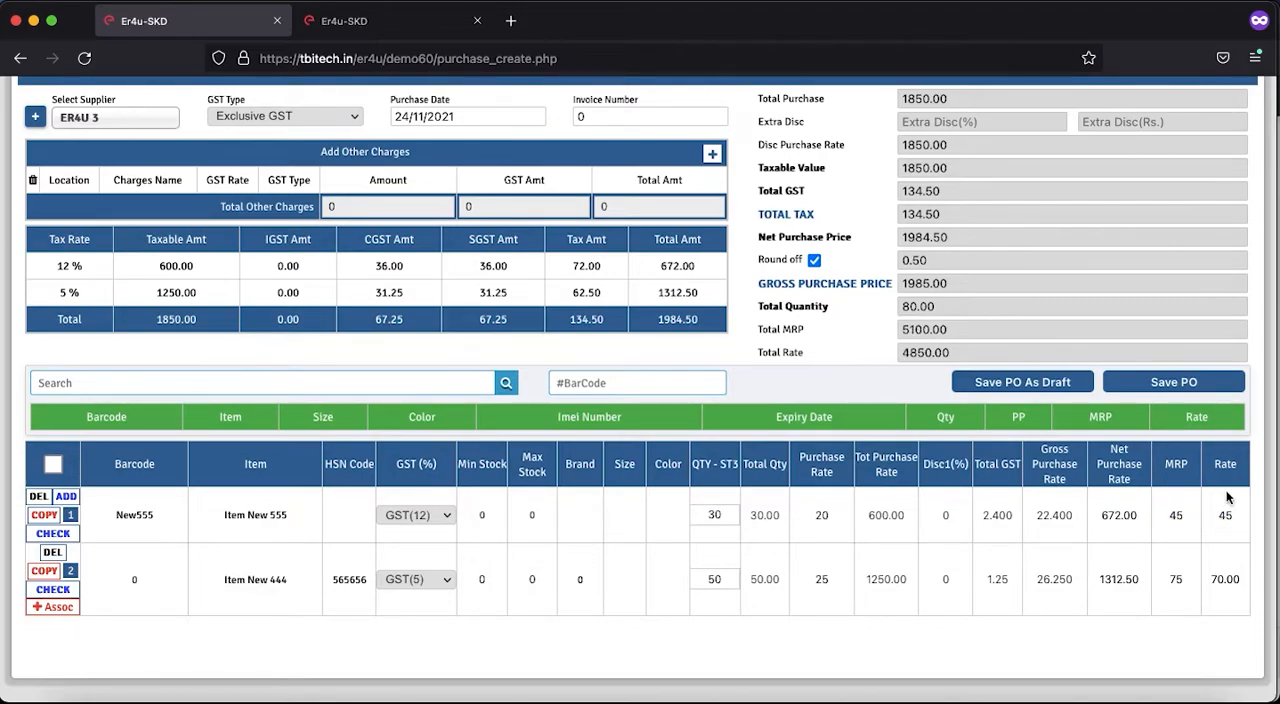
- Review the order summary, checking the total quantity and the net purchase price
scroll(742, 551, up, 1)
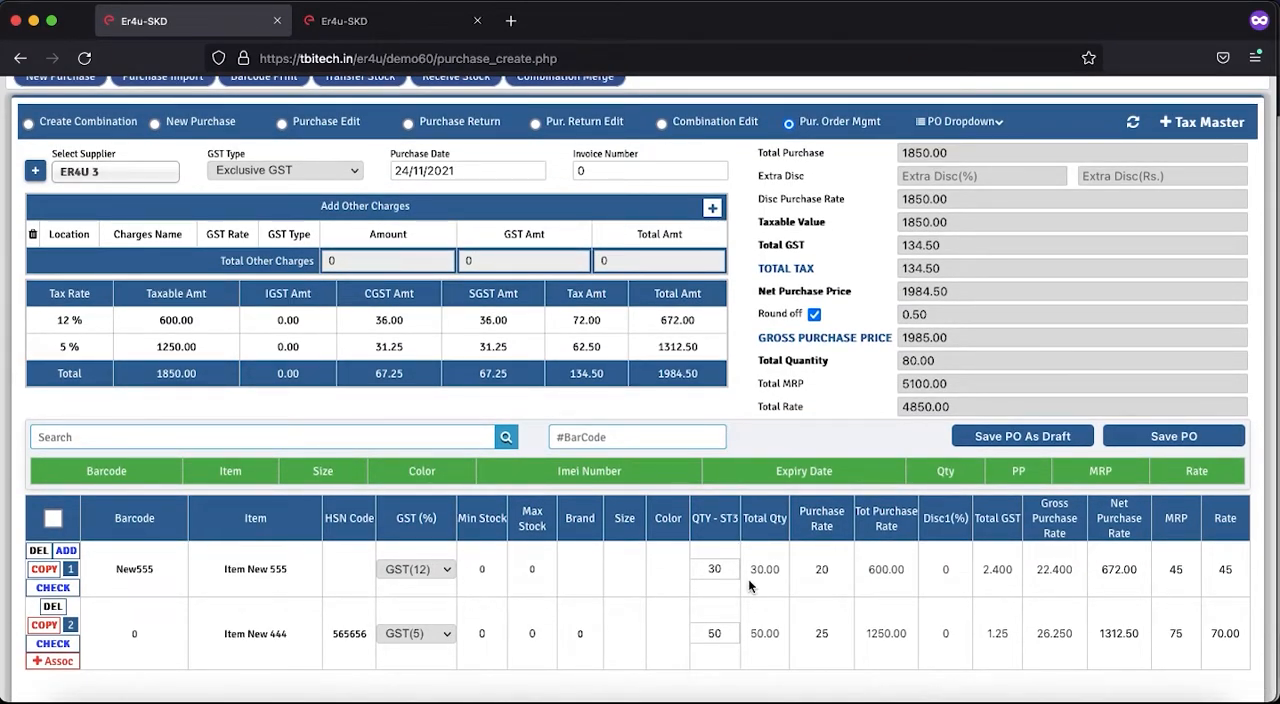
scroll(887, 578, up, 1)
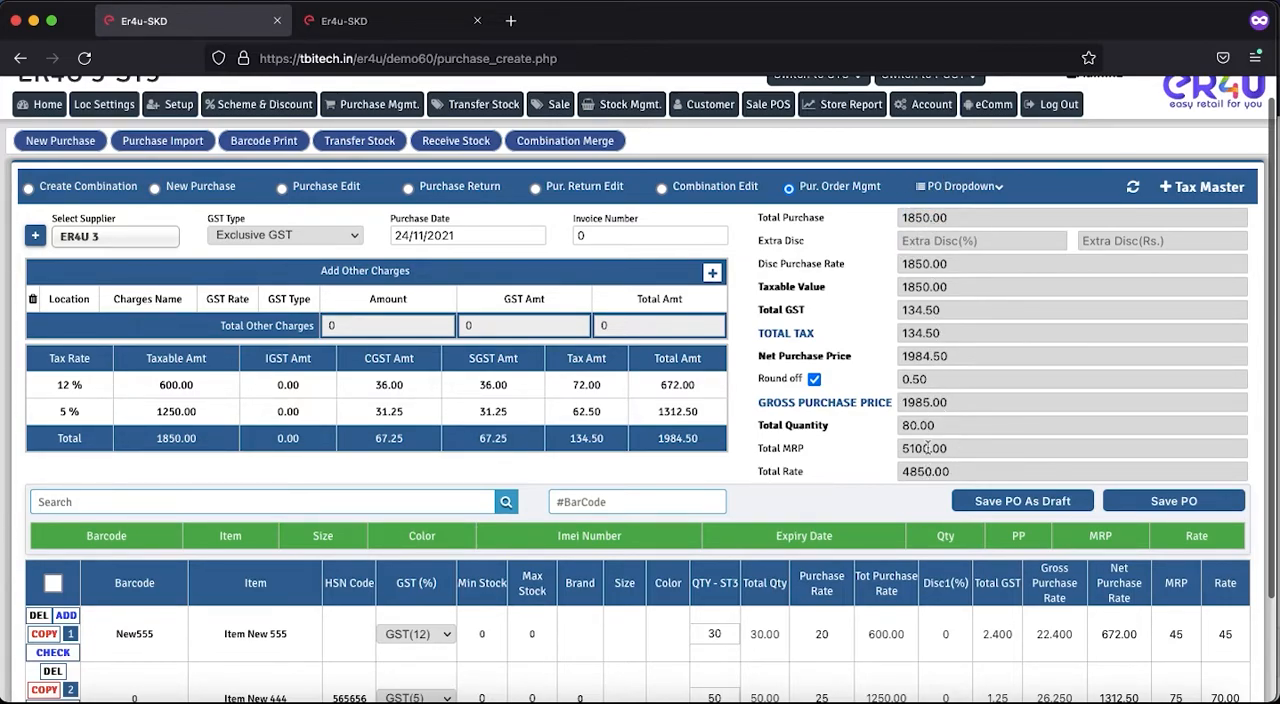
drag(940, 430, 898, 426)
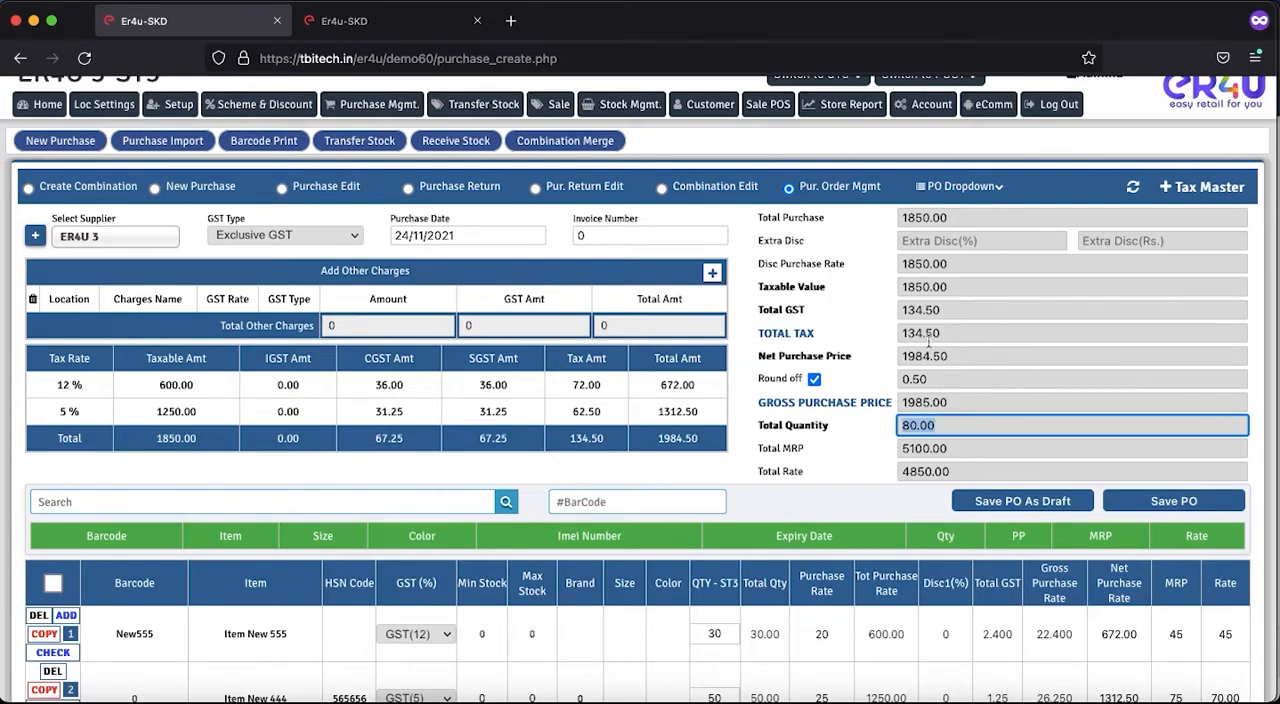
drag(963, 358, 899, 355)
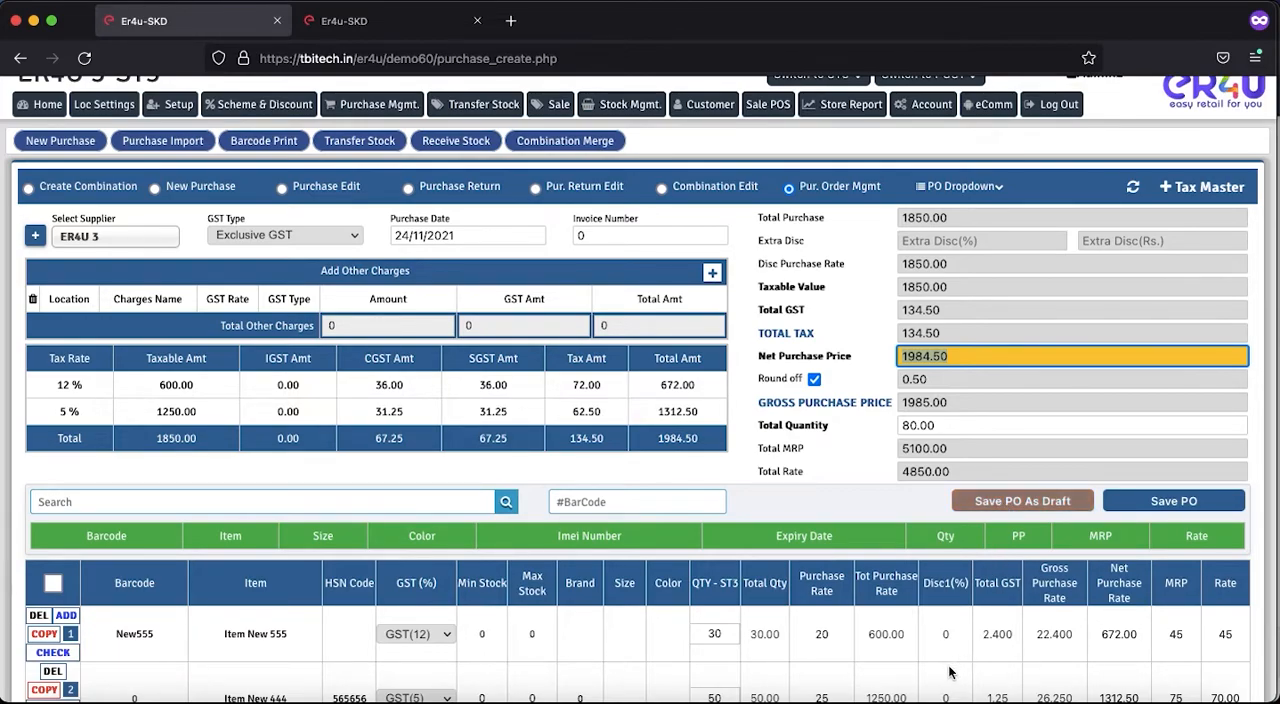
- Save the two-item purchase order as a draft and accept the confirmation
scroll(950, 672, down, 1)
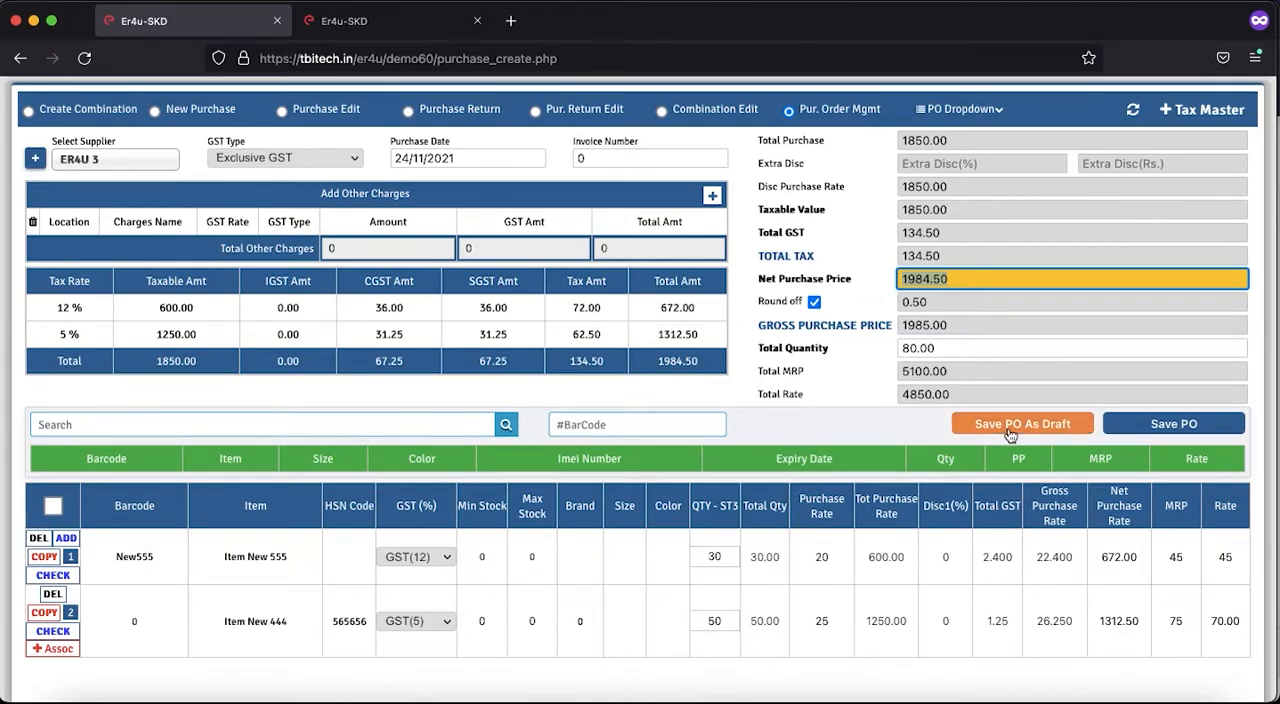
scroll(1015, 440, up, 1)
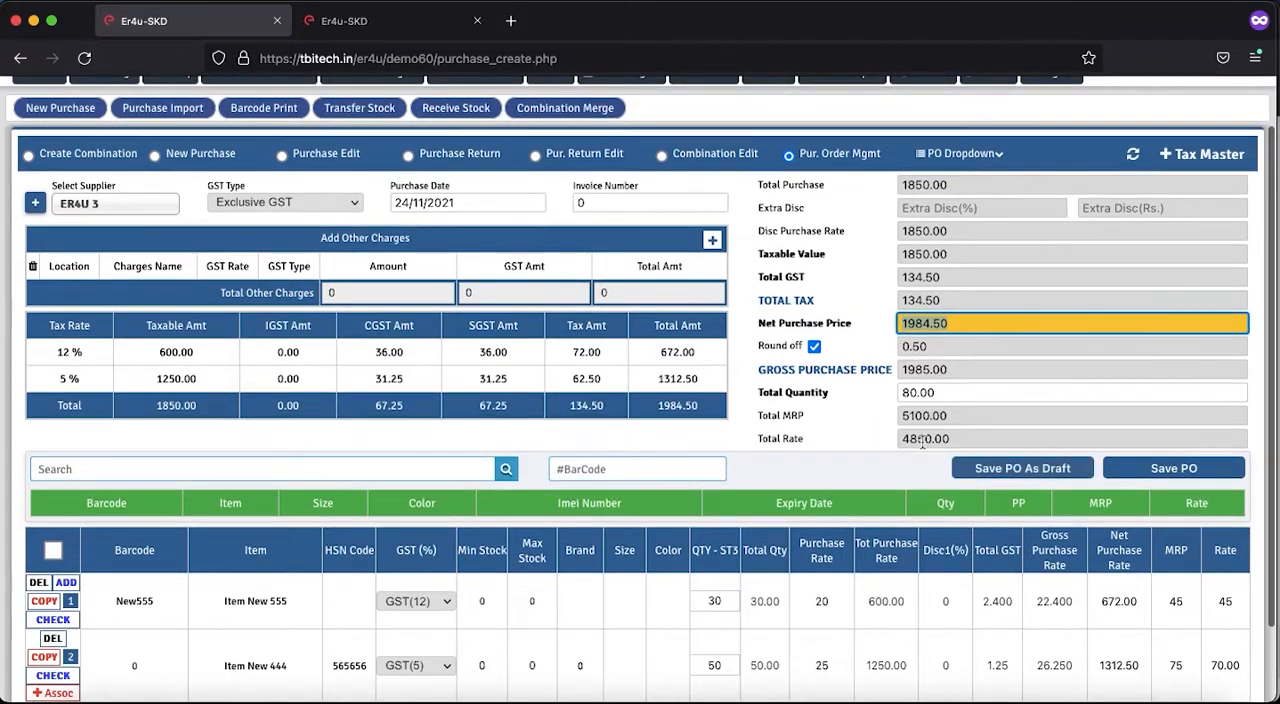
click(1034, 476)
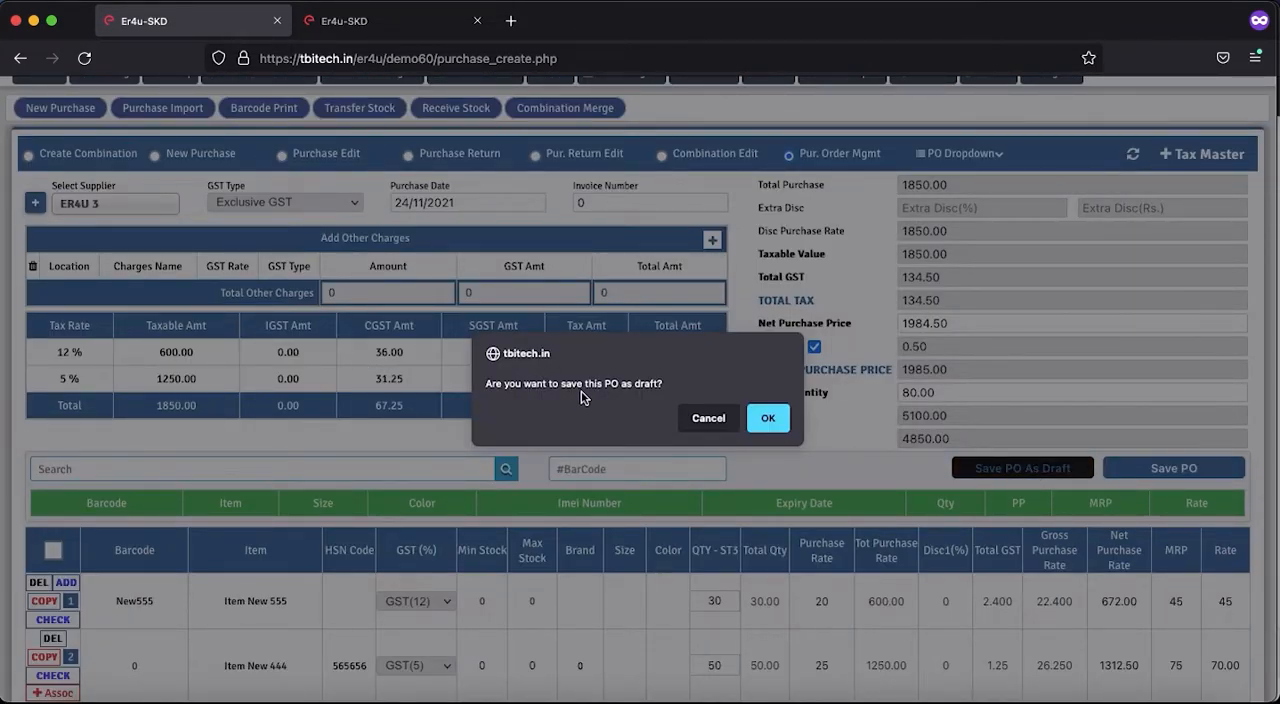
click(766, 418)
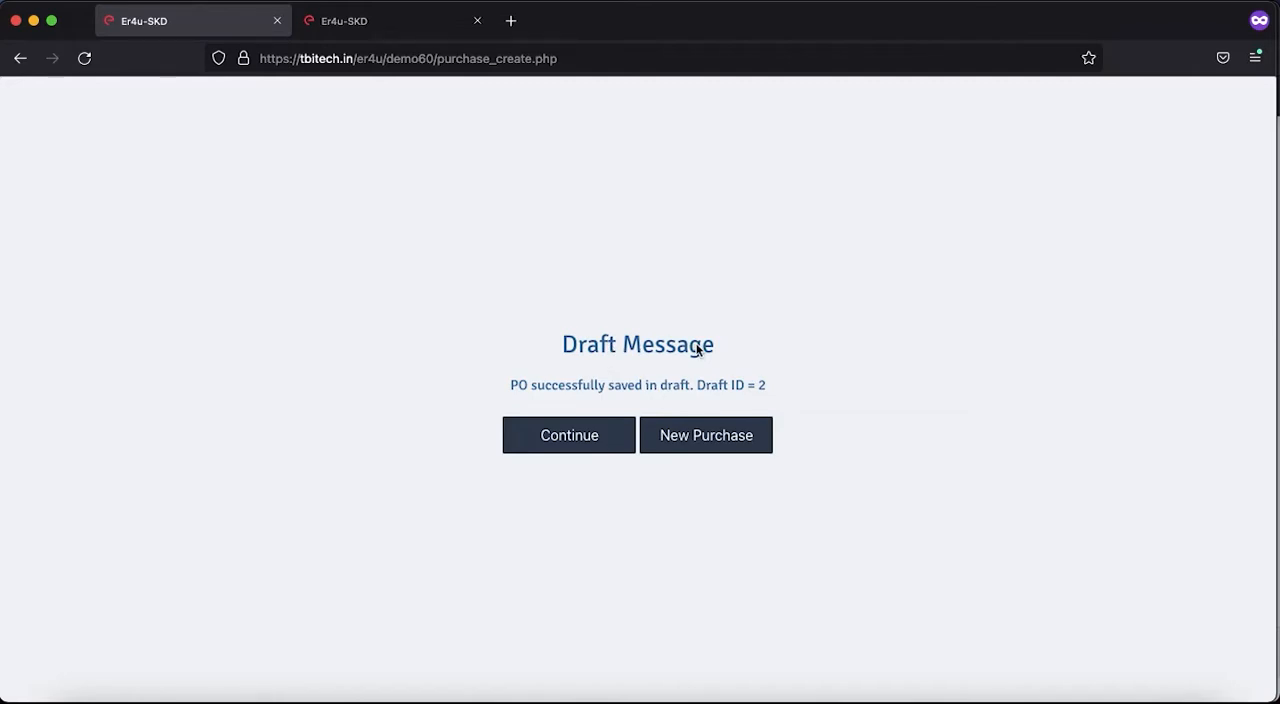
- Start a new purchase entry, switch it to purchase order management and open the PO draft list
click(691, 437)
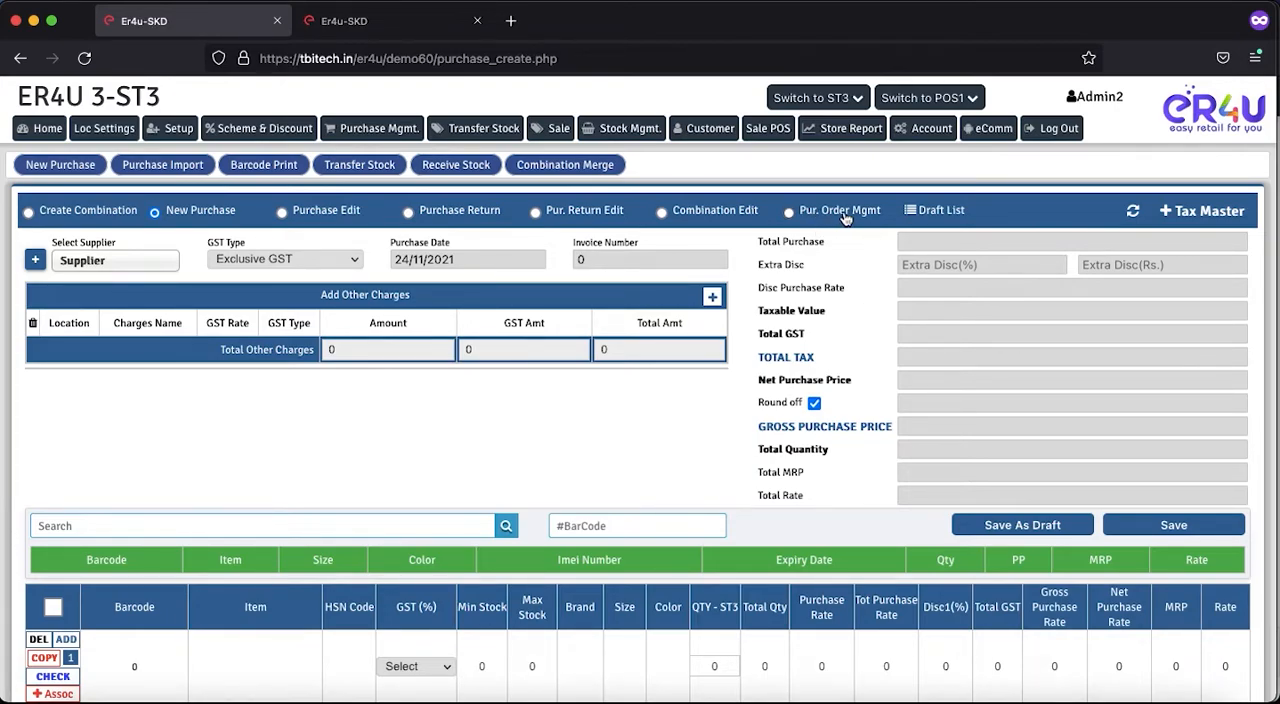
click(790, 214)
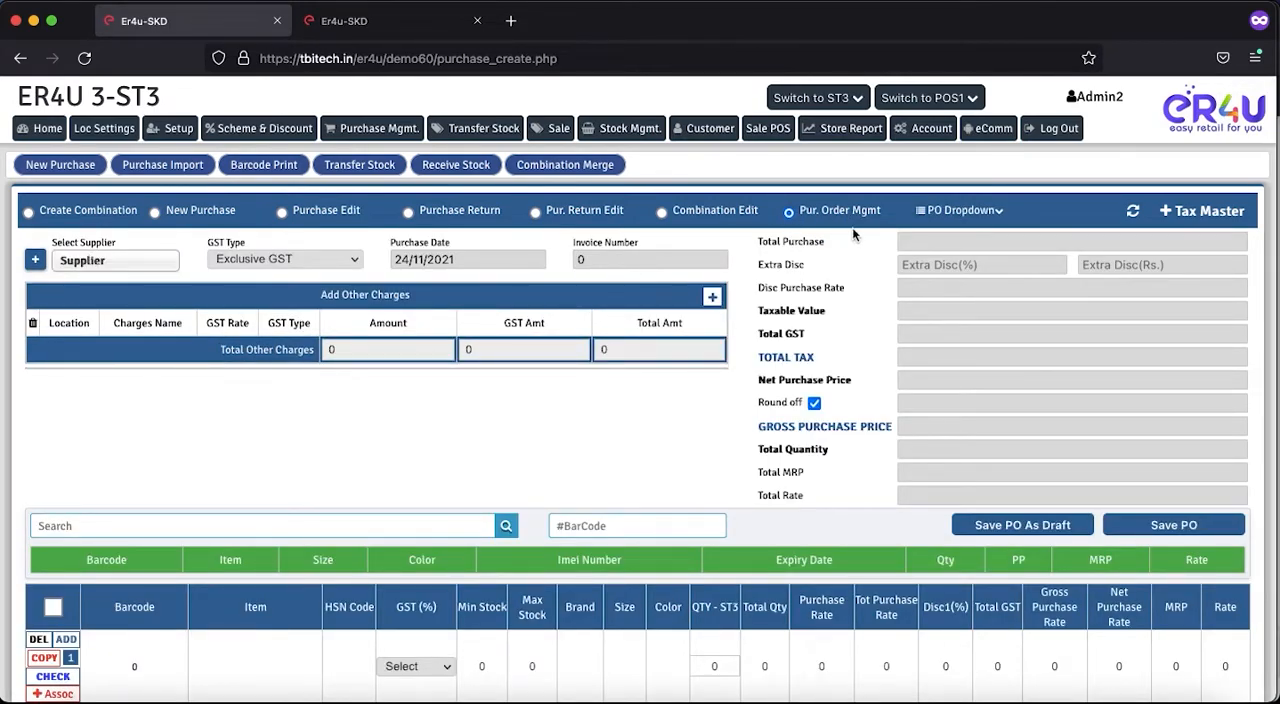
click(921, 215)
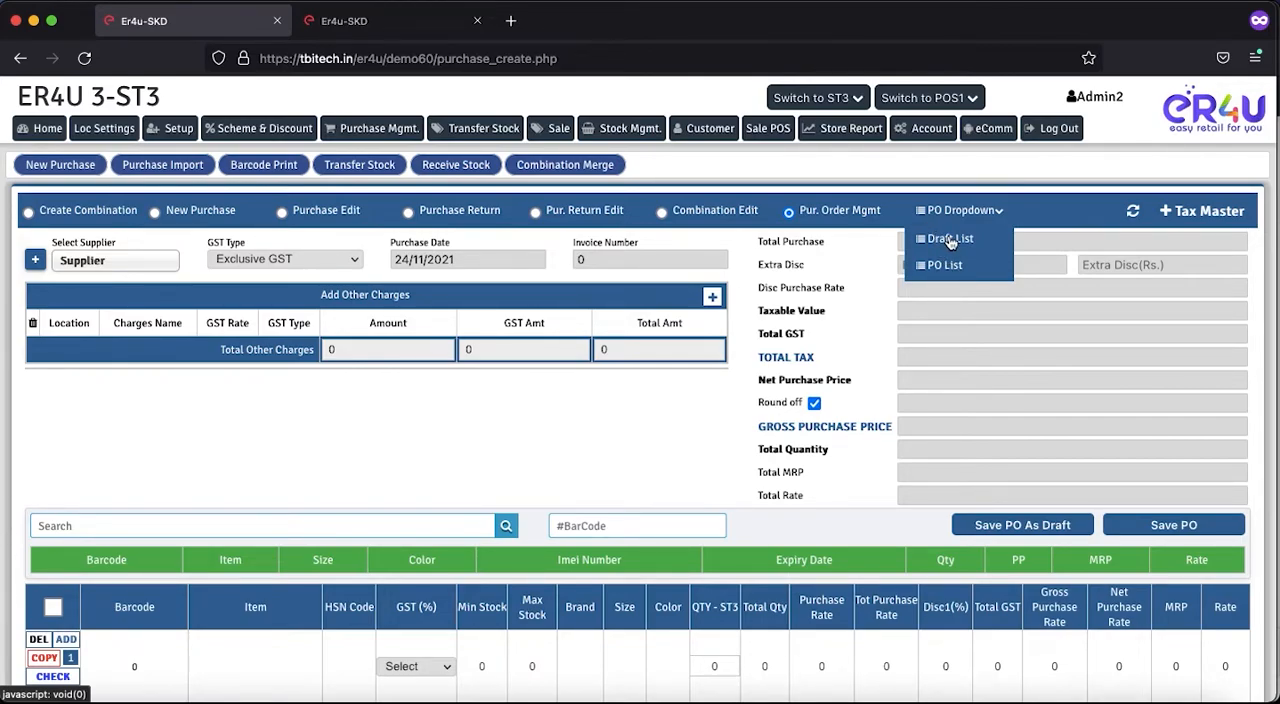
click(950, 240)
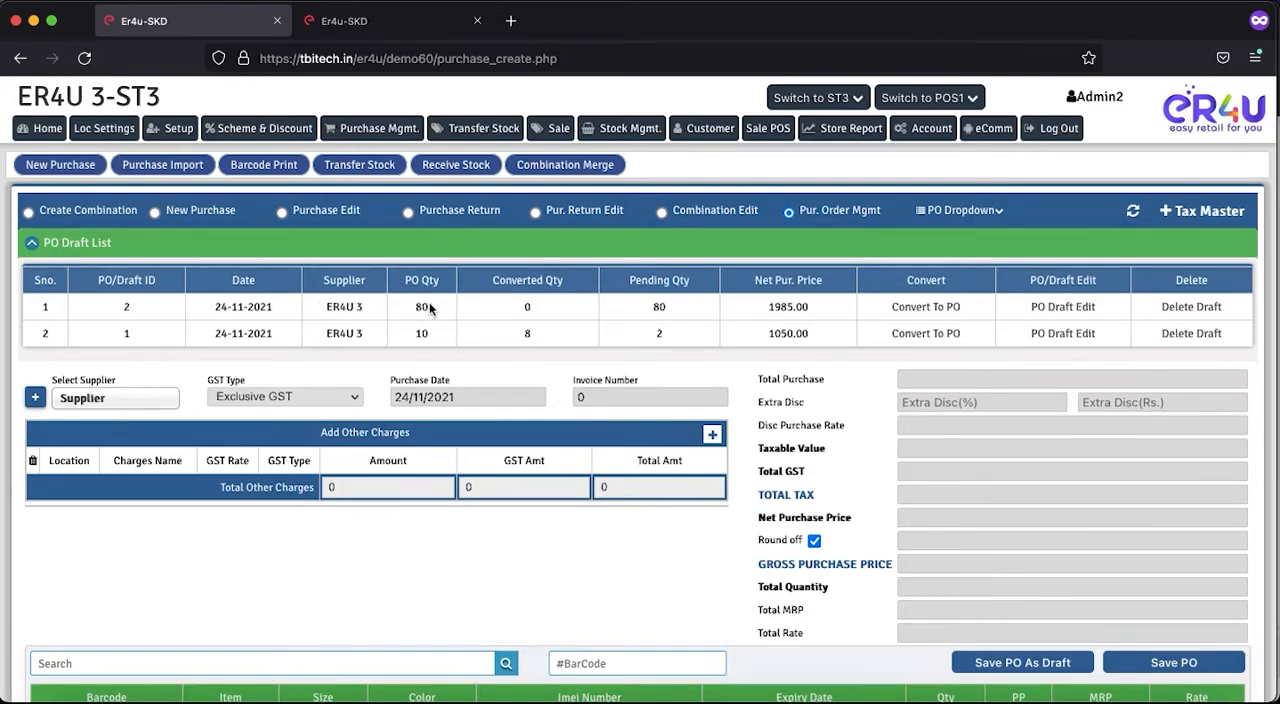
- Check the quantities and net purchase price of PO draft 2, and open that draft for editing
drag(432, 311, 422, 329)
click(485, 310)
drag(819, 310, 764, 316)
click(830, 301)
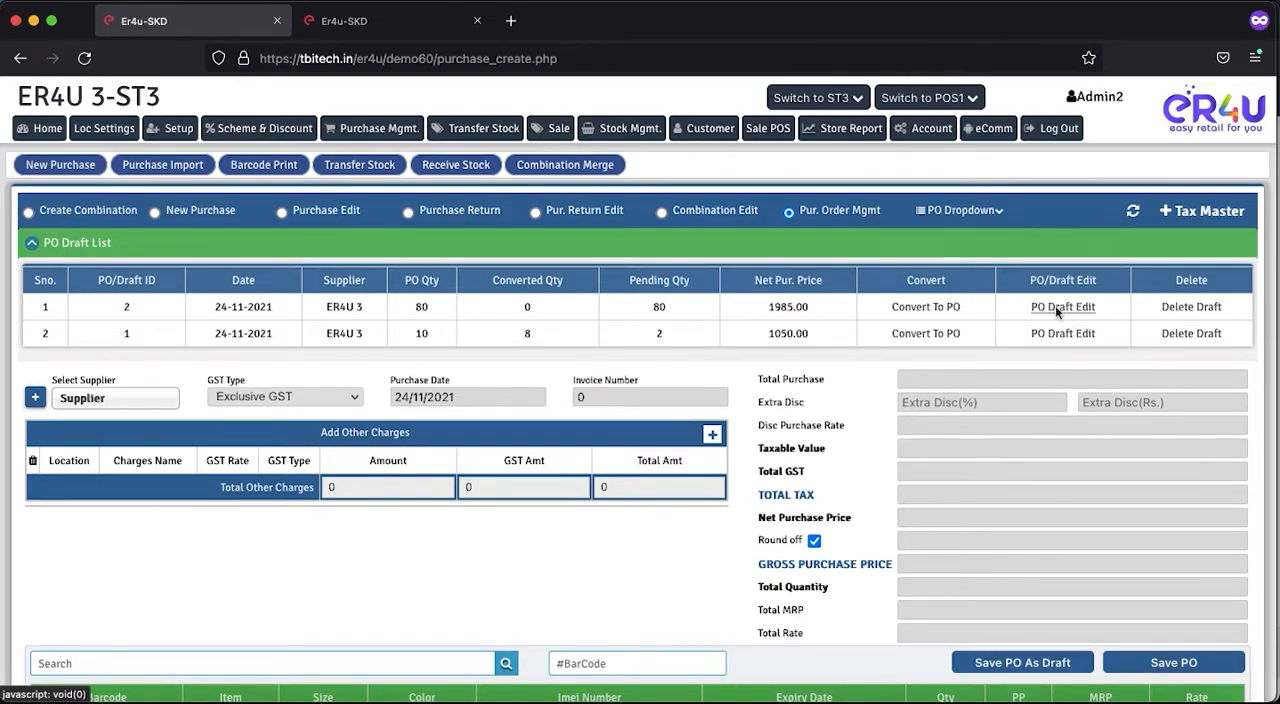
click(1058, 308)
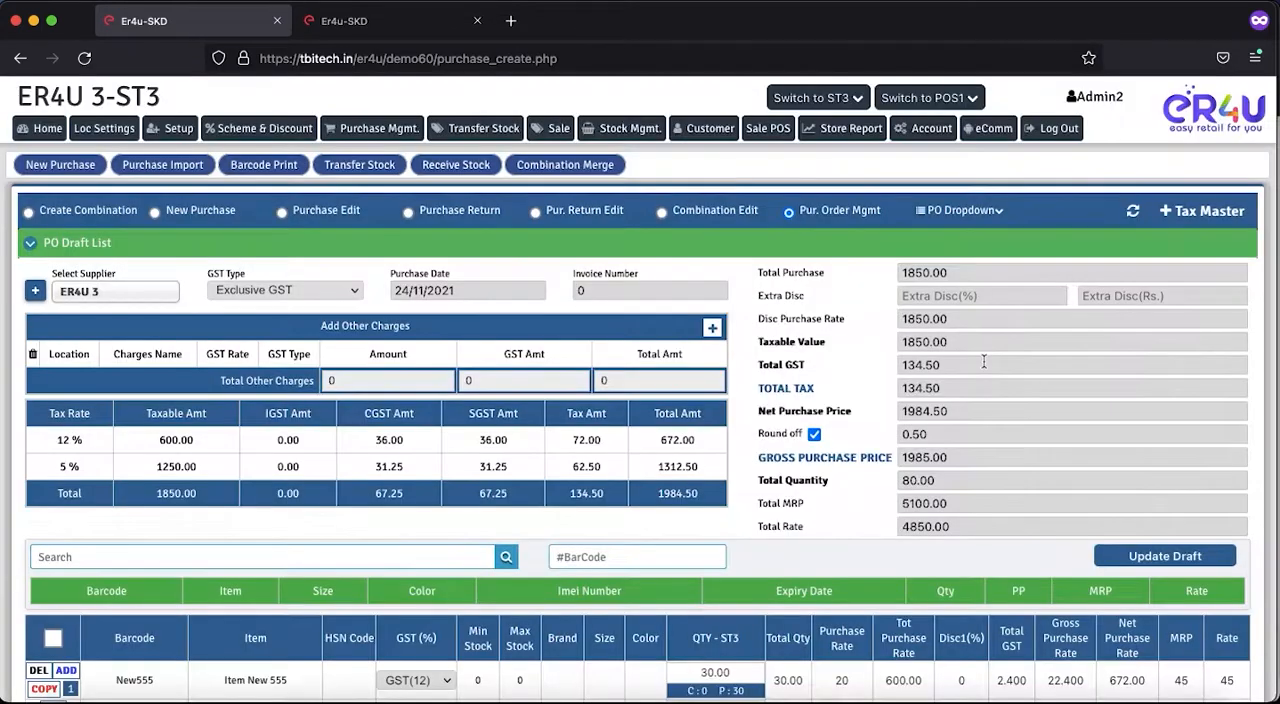
- Set the brand of Item New 555 to Abc from the suggestions
scroll(835, 471, down, 3)
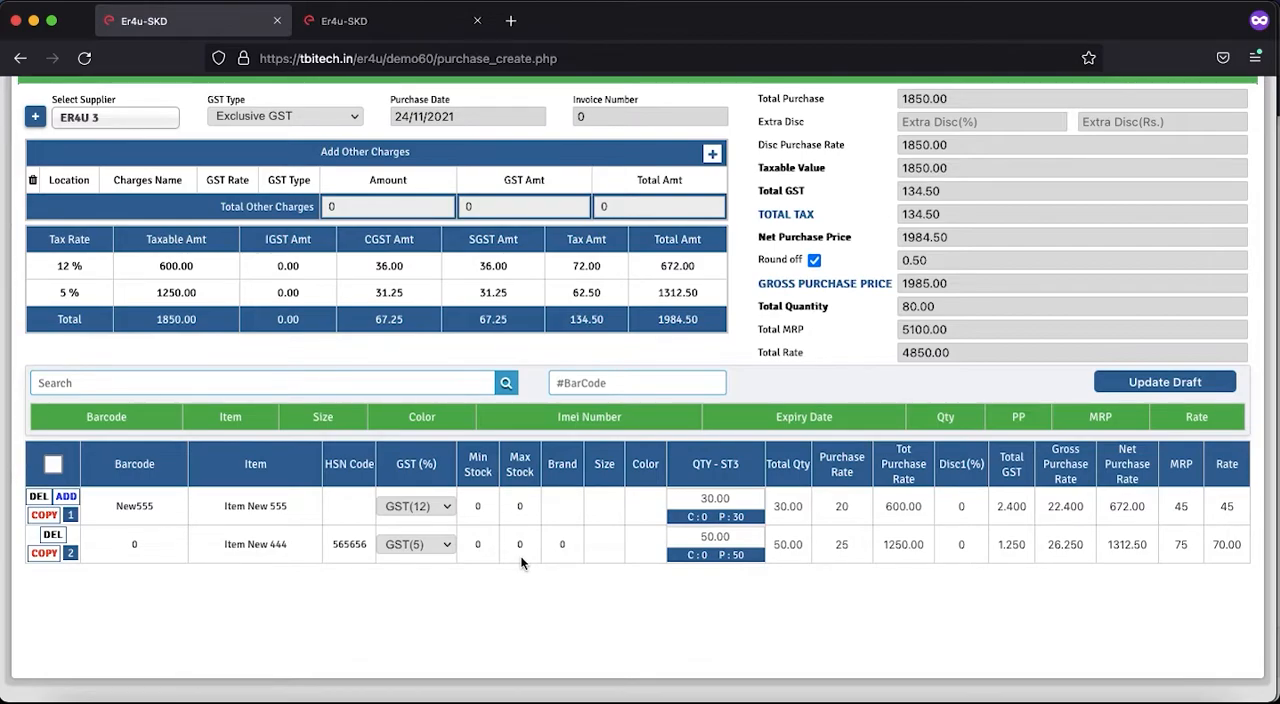
click(563, 506)
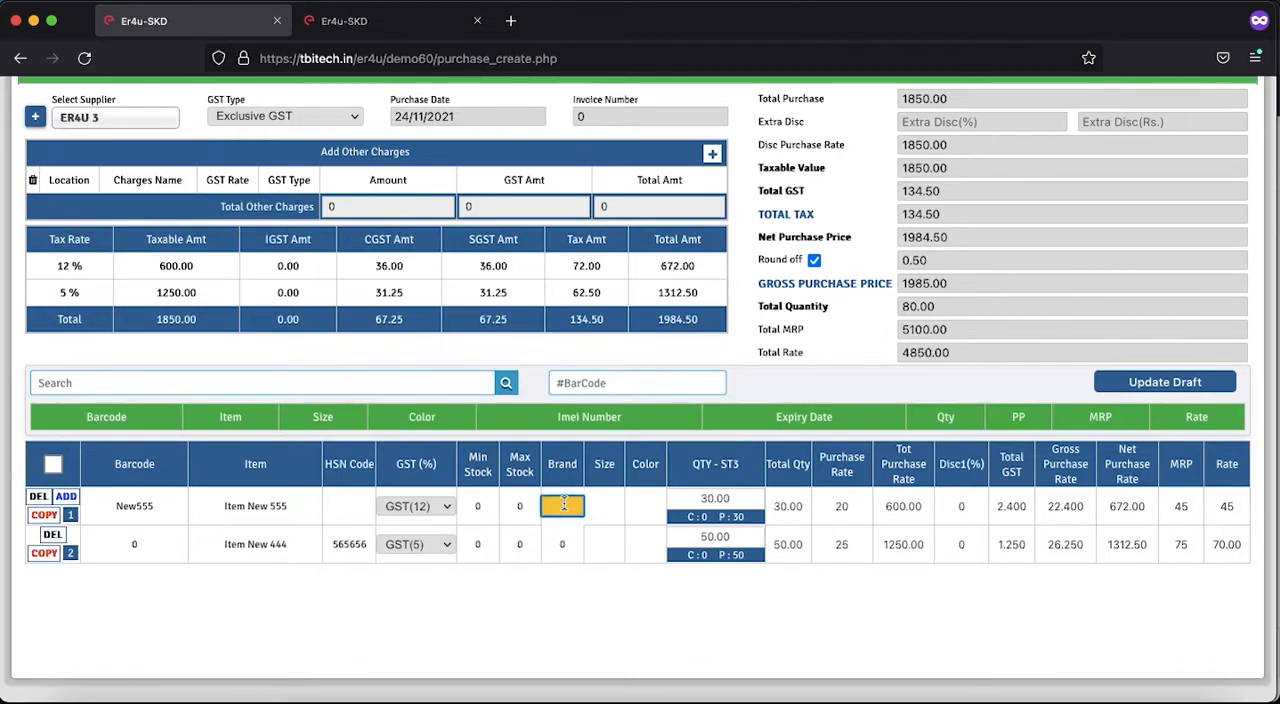
text(AB)
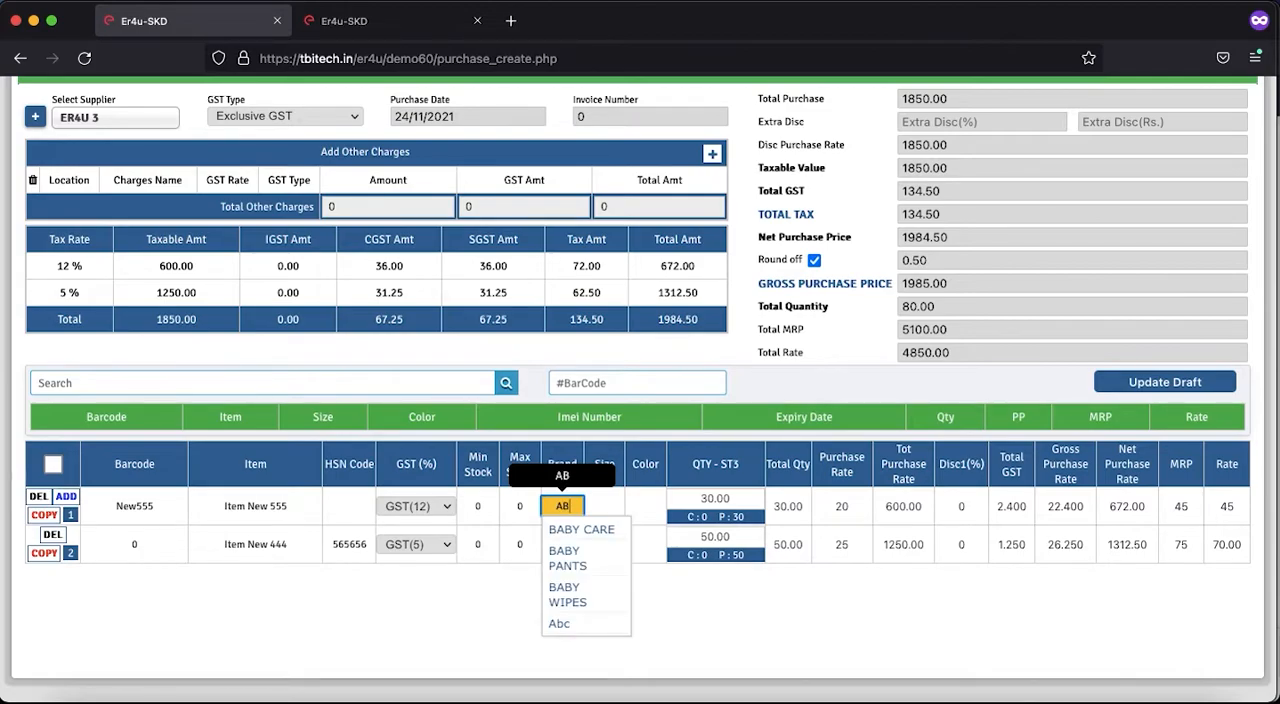
click(559, 625)
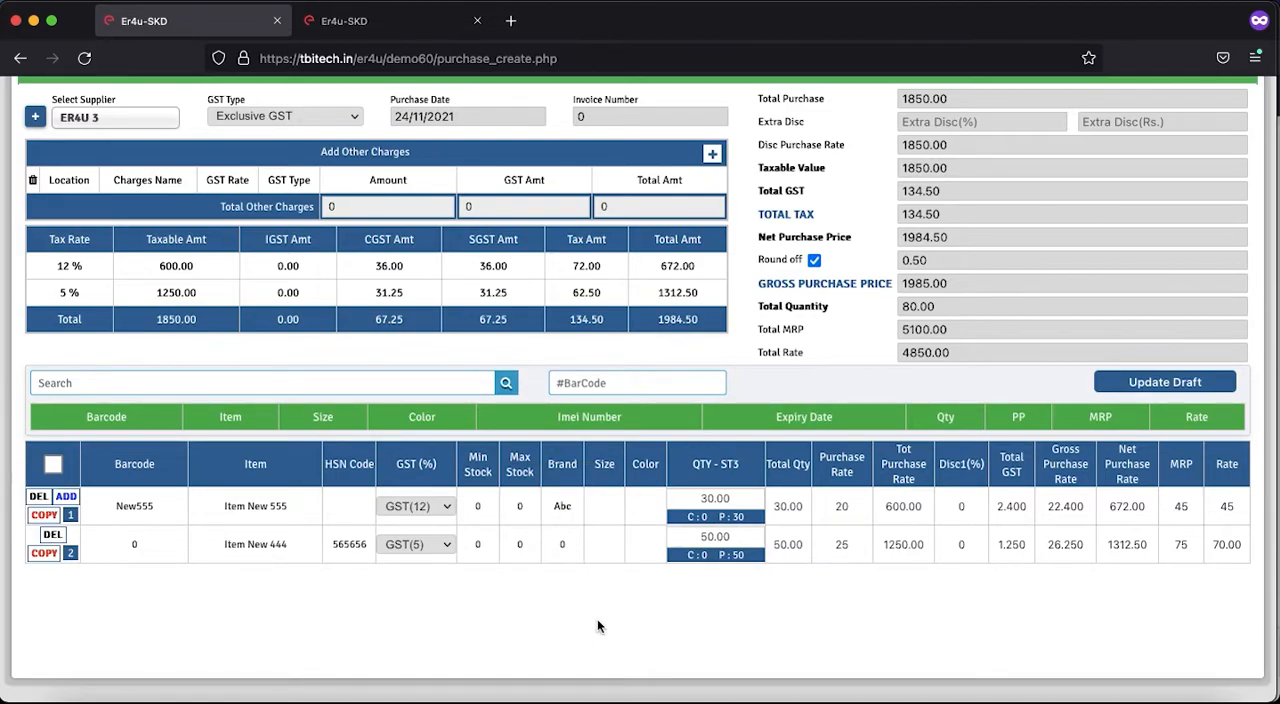
- Set the size of Item New 444 to M in the draft's item table
click(604, 544)
text(m)
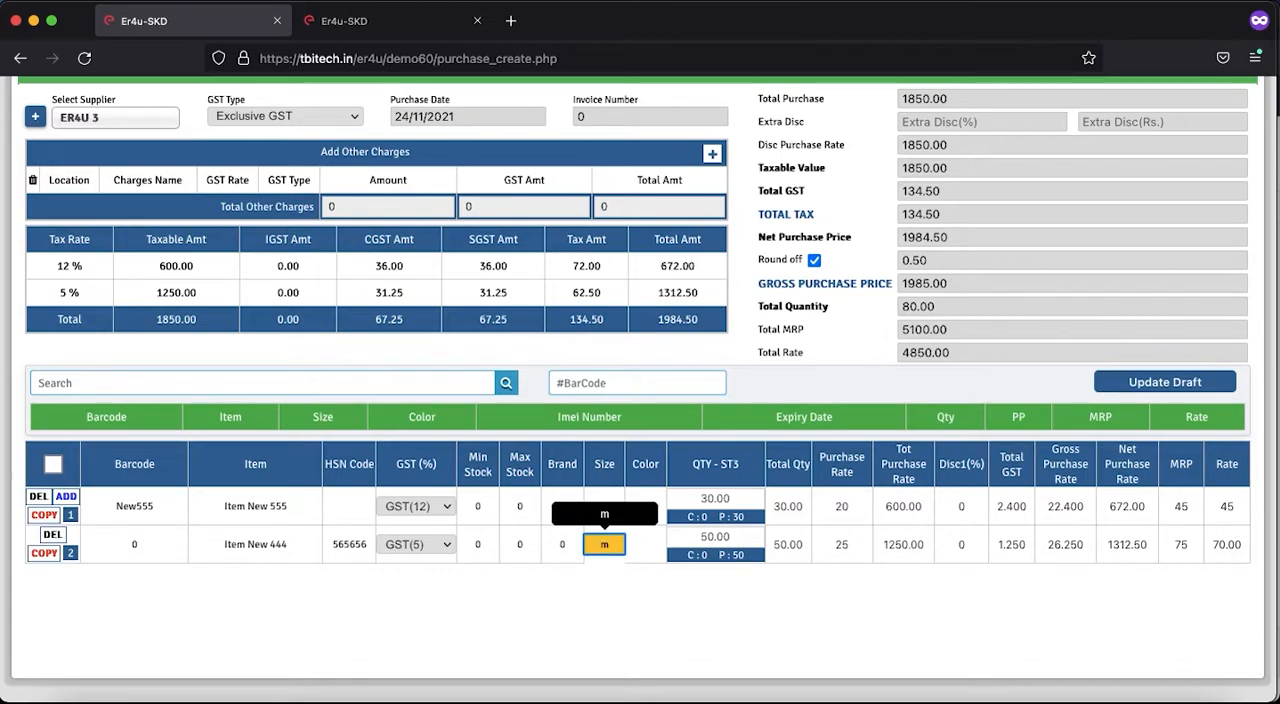
key(BackSpace)
text(M)
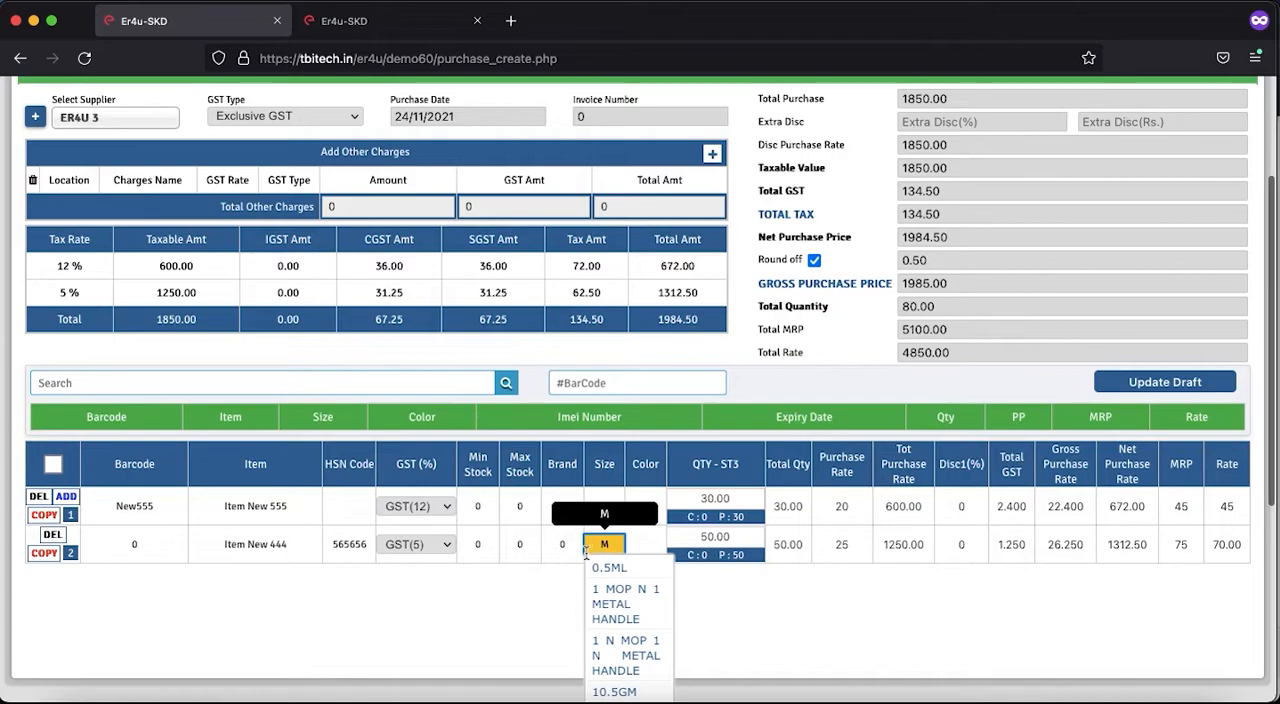
scroll(581, 612, down, 2)
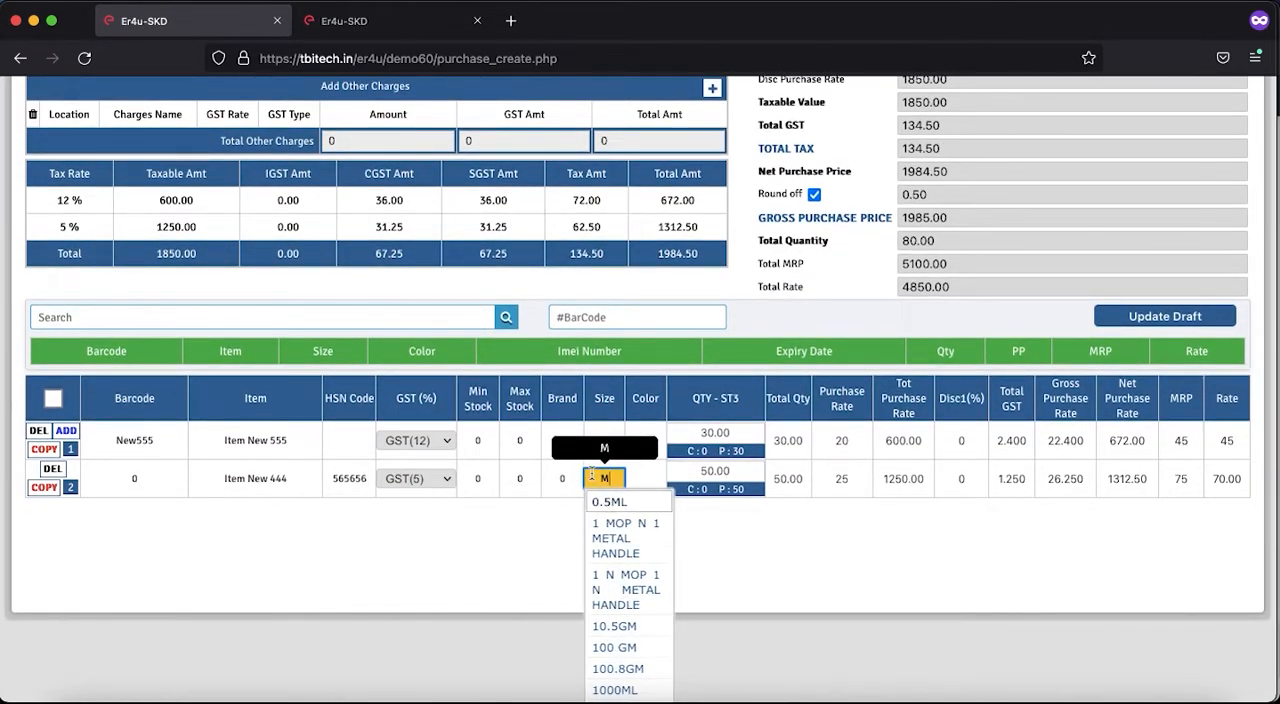
scroll(640, 606, down, 3)
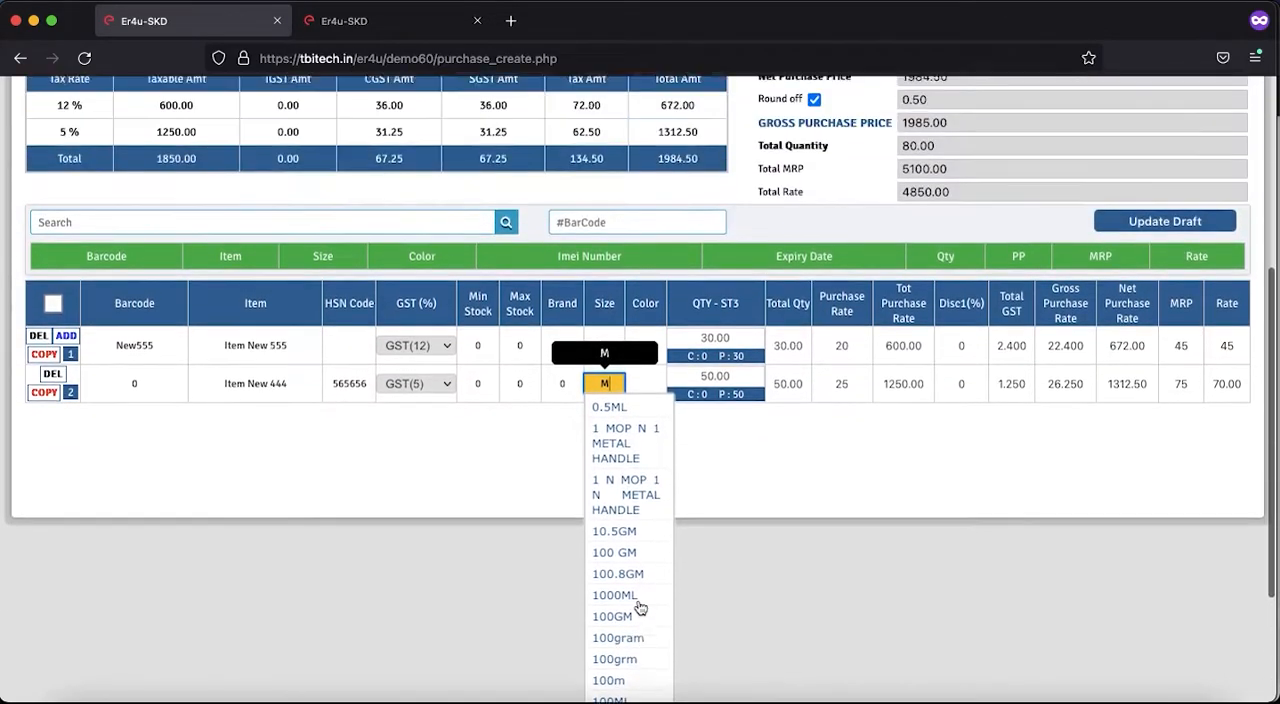
scroll(640, 607, up, 2)
click(521, 526)
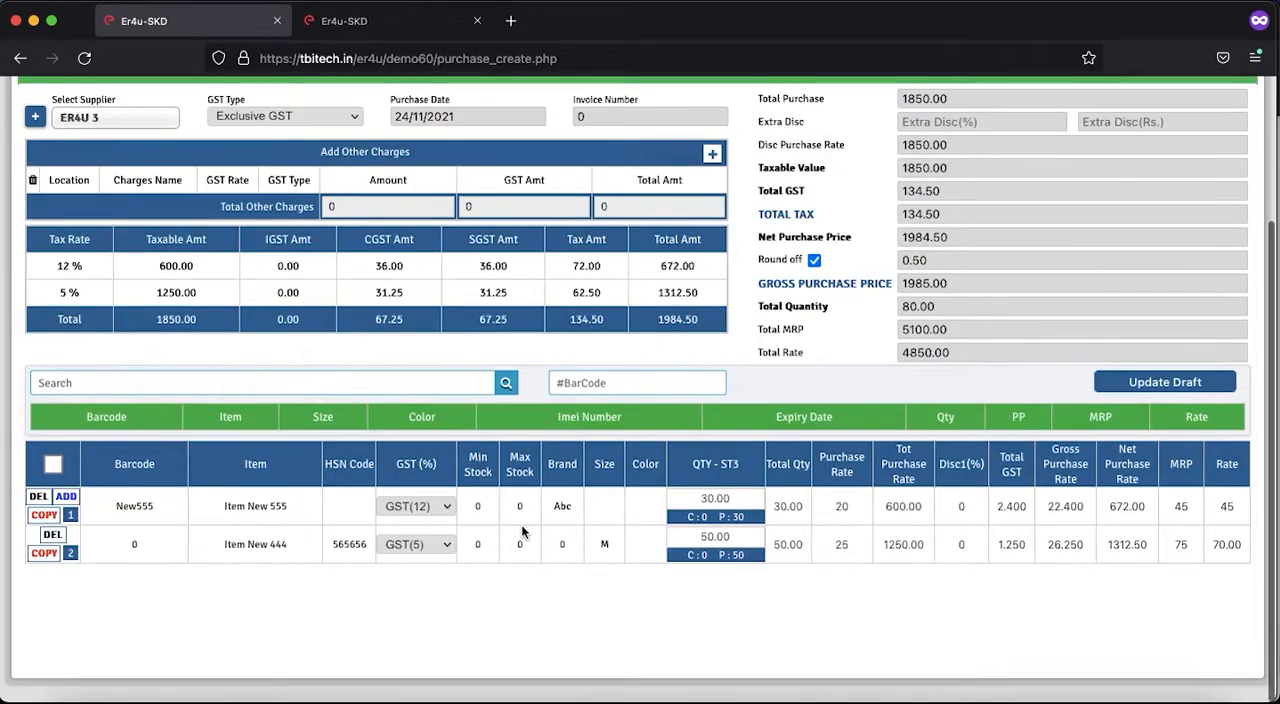
- Update the purchase order draft with the edited brand and size, and accept the confirmation
scroll(608, 597, up, 1)
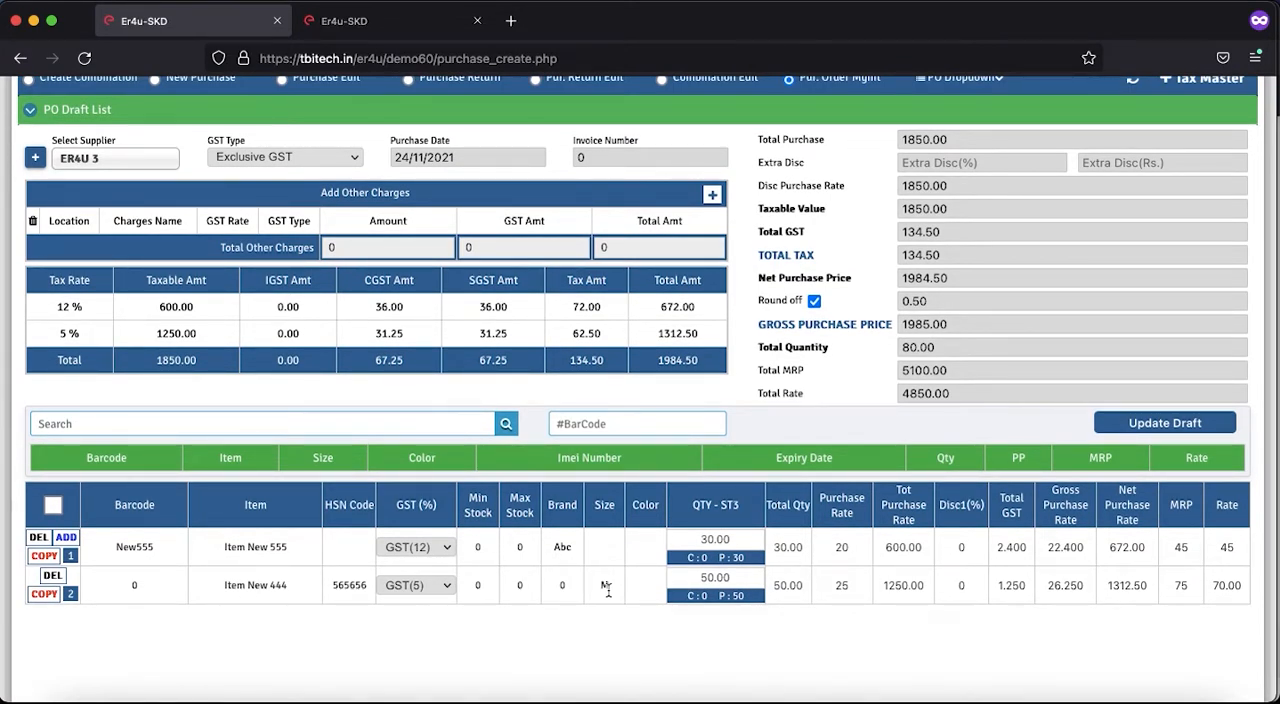
scroll(834, 618, up, 2)
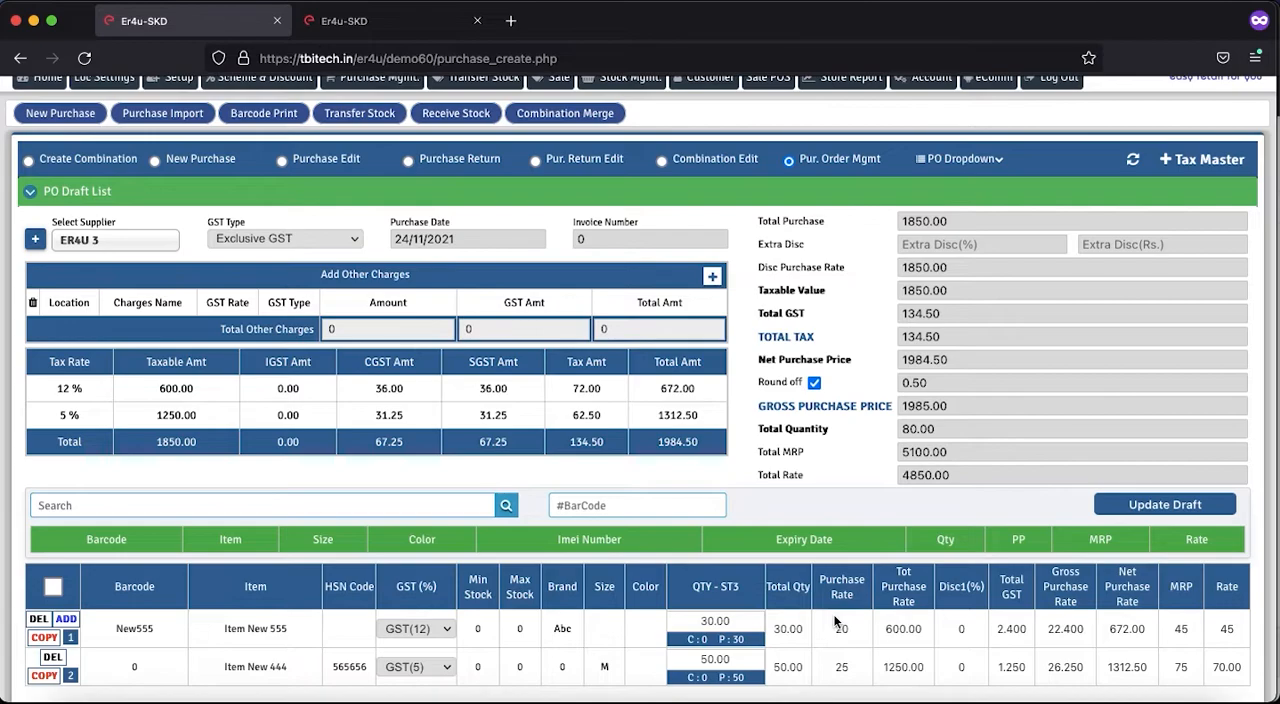
click(1162, 505)
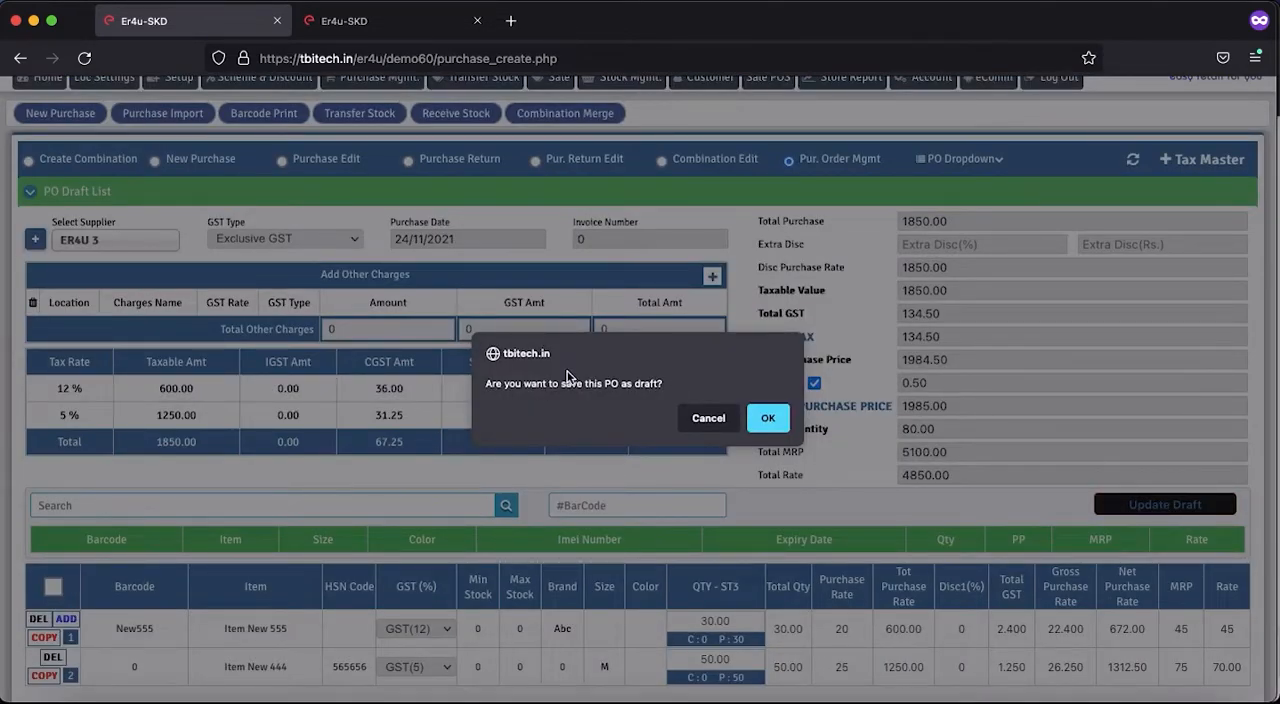
click(767, 418)
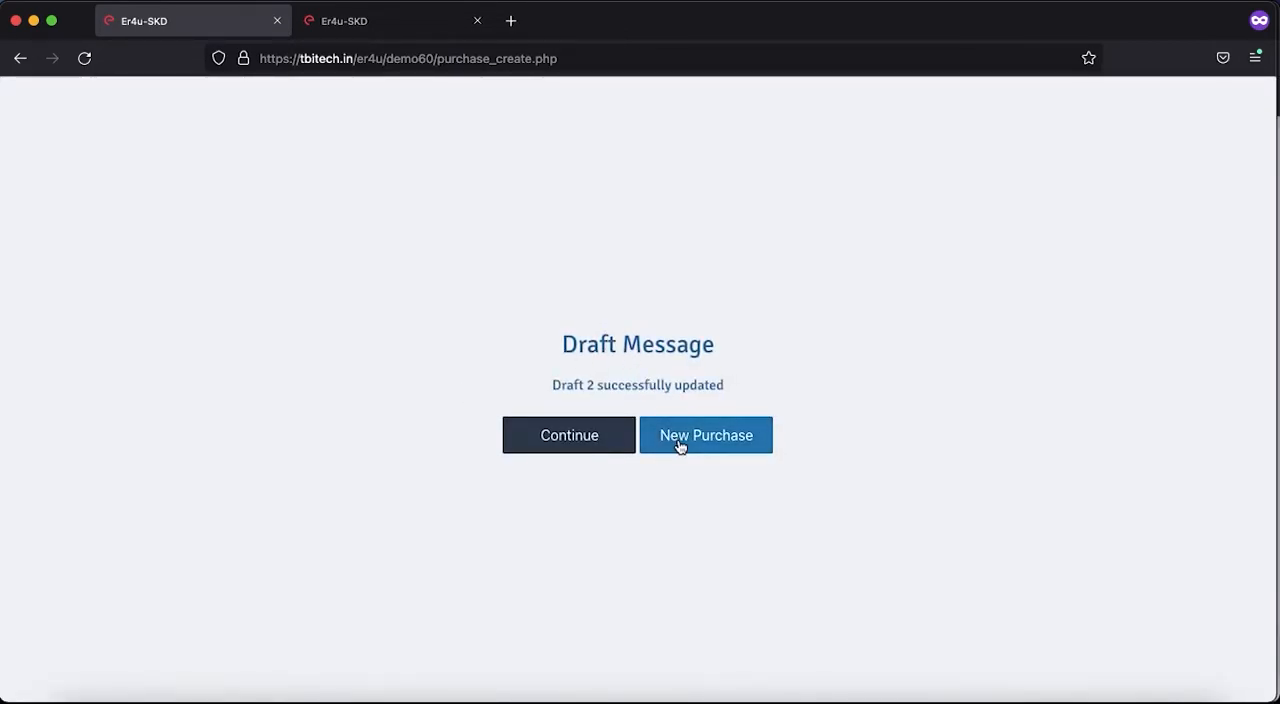
- Leave the draft message for a new purchase and reopen the list of purchase order drafts
click(678, 440)
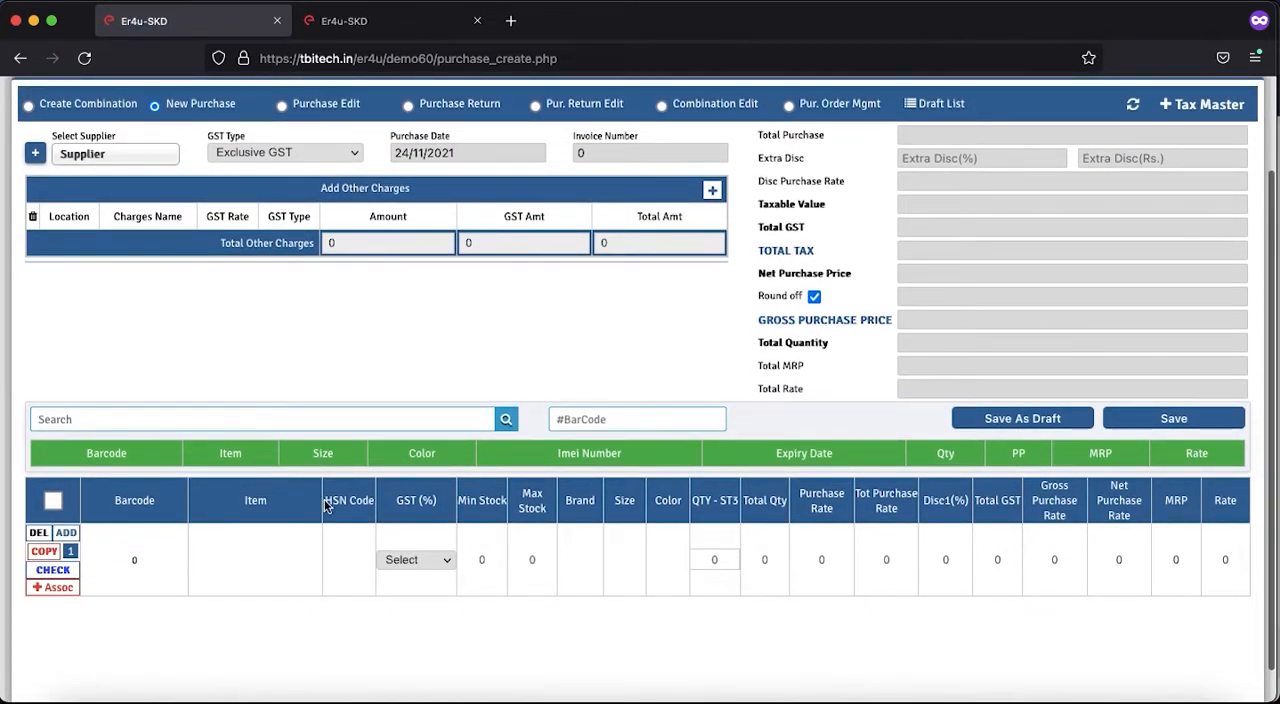
scroll(659, 448, up, 2)
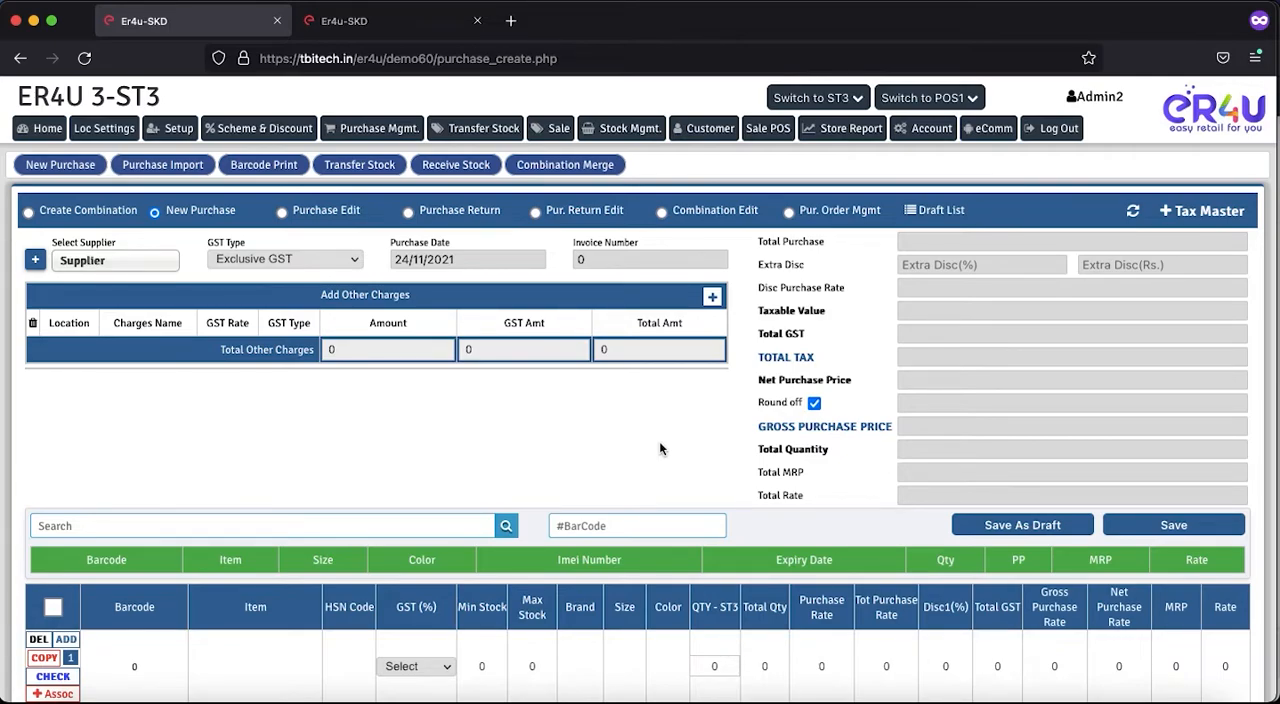
click(789, 214)
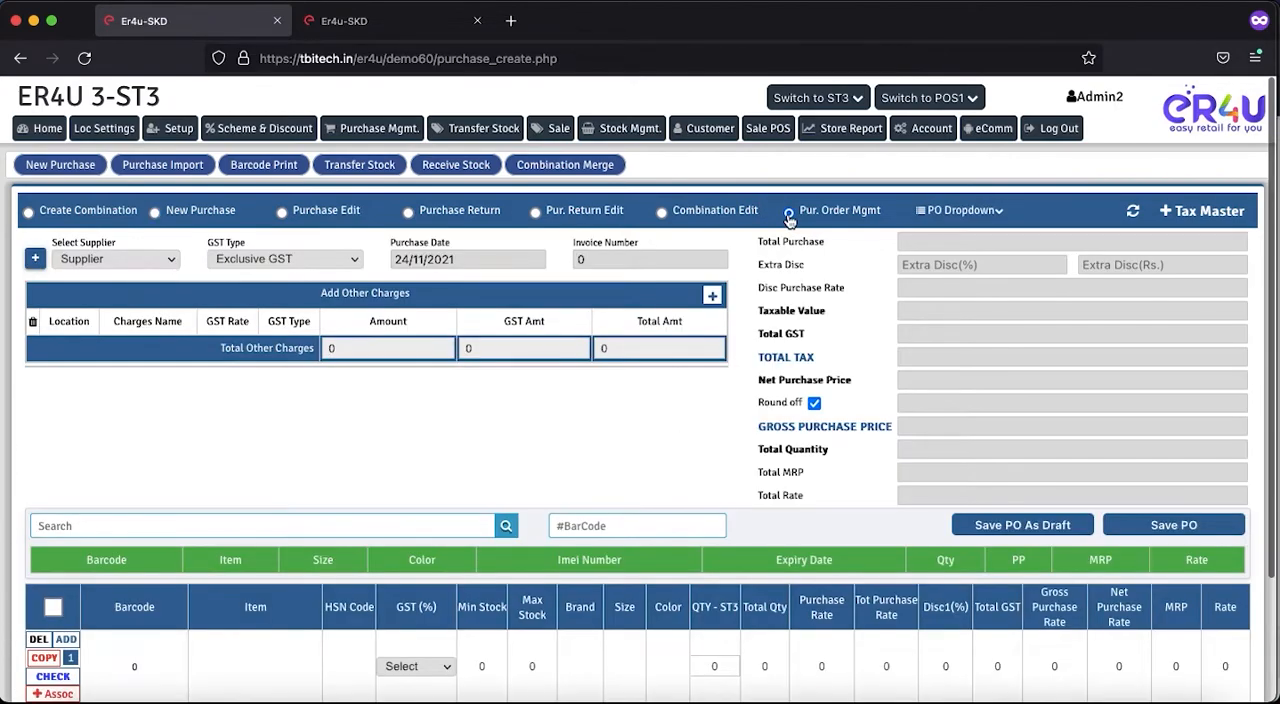
mouse_move(938, 218)
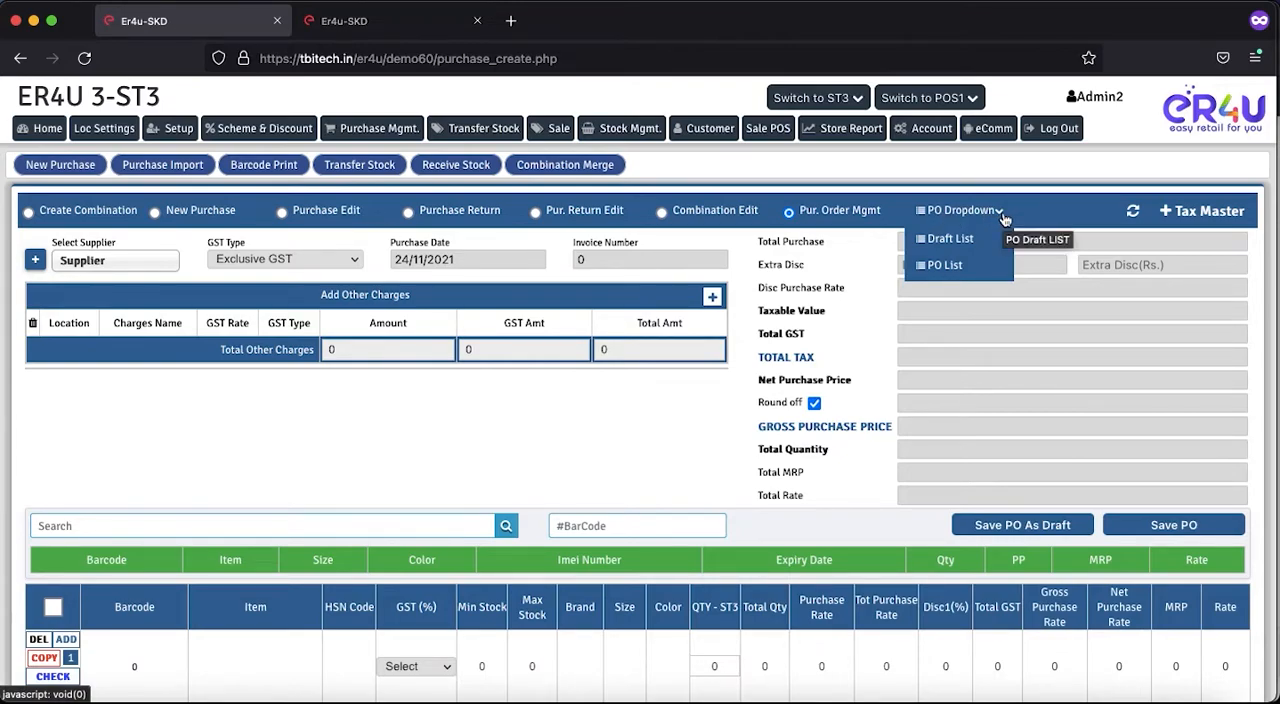
click(951, 242)
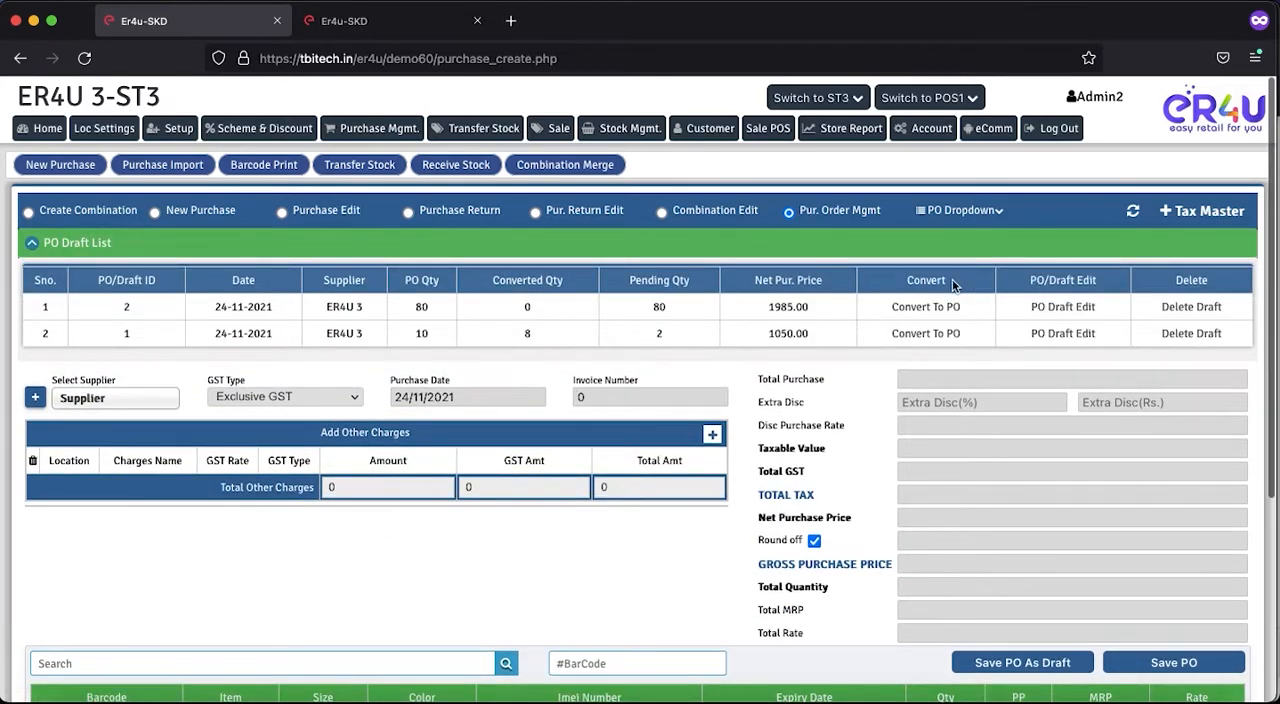
- Start converting draft 2 to a purchase order, selecting all of its items and proceeding
drag(946, 282, 904, 286)
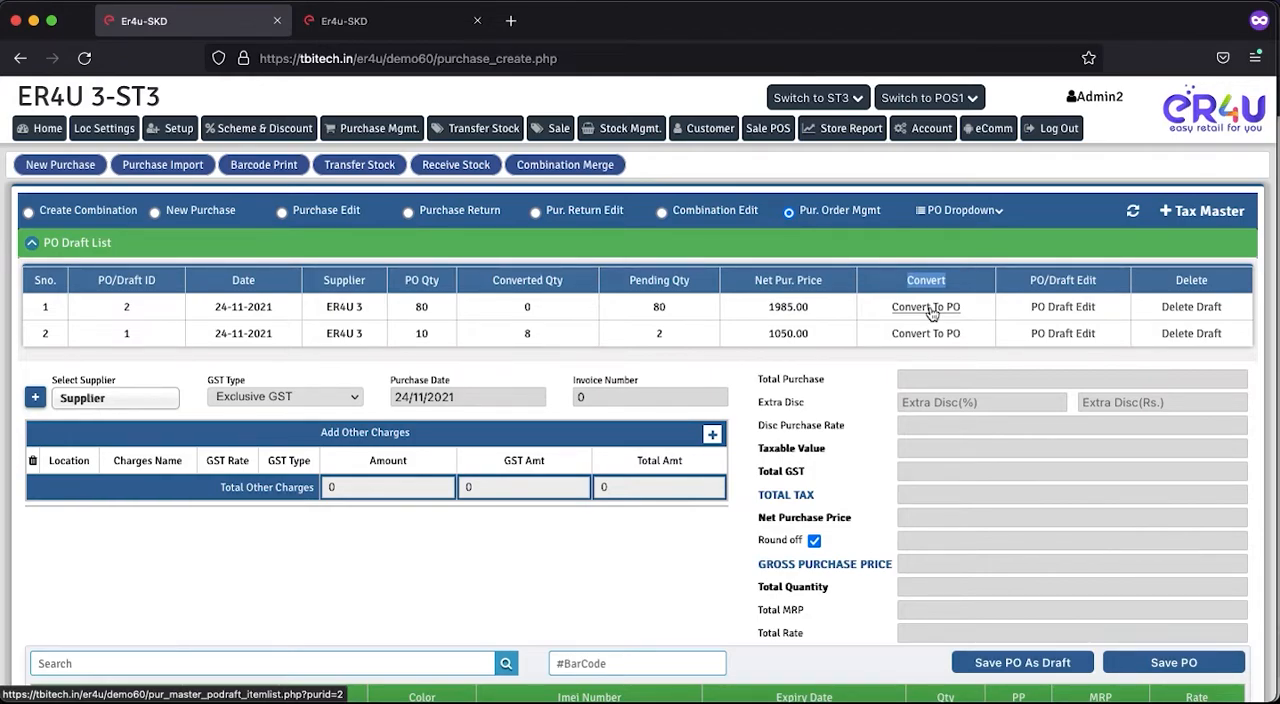
click(920, 312)
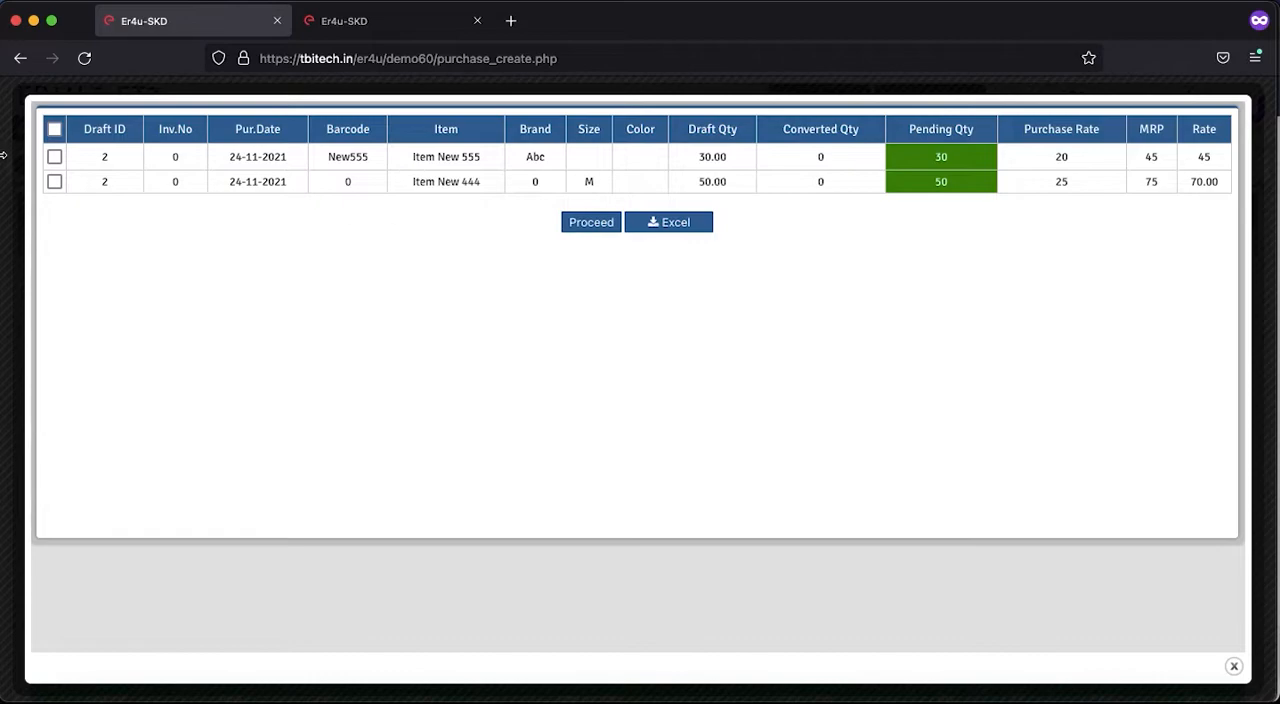
click(54, 157)
click(54, 130)
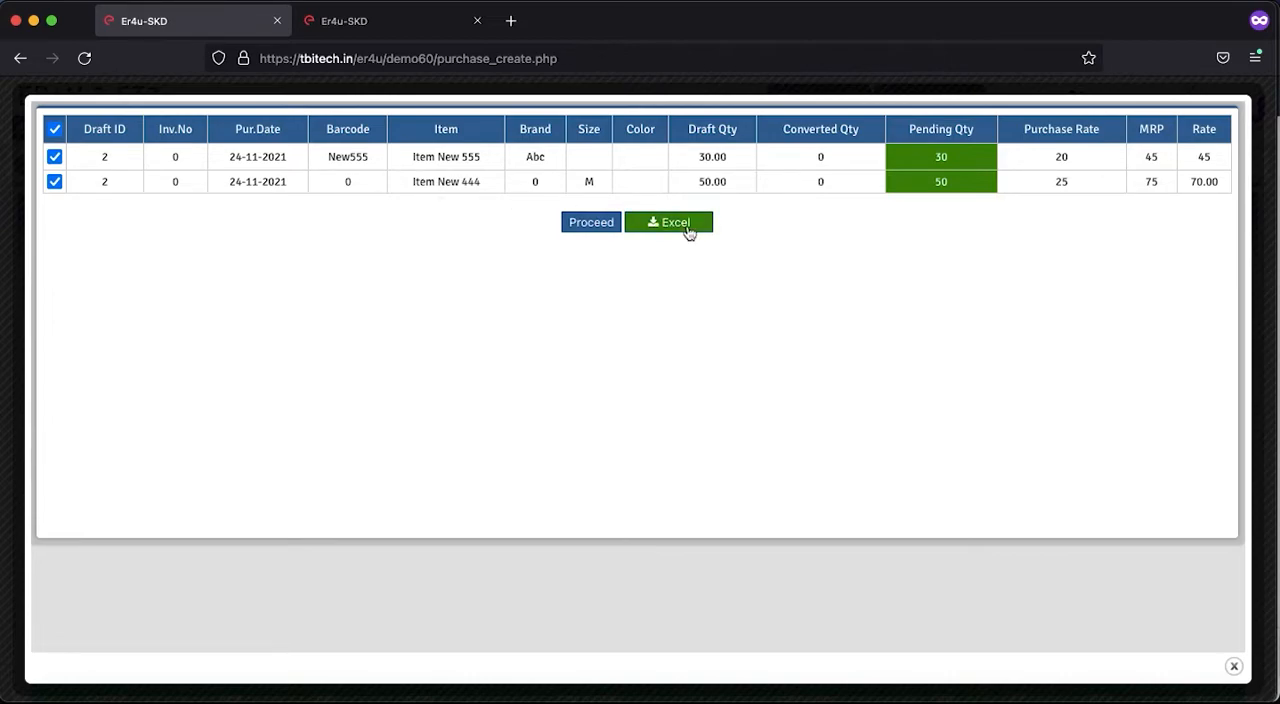
click(580, 229)
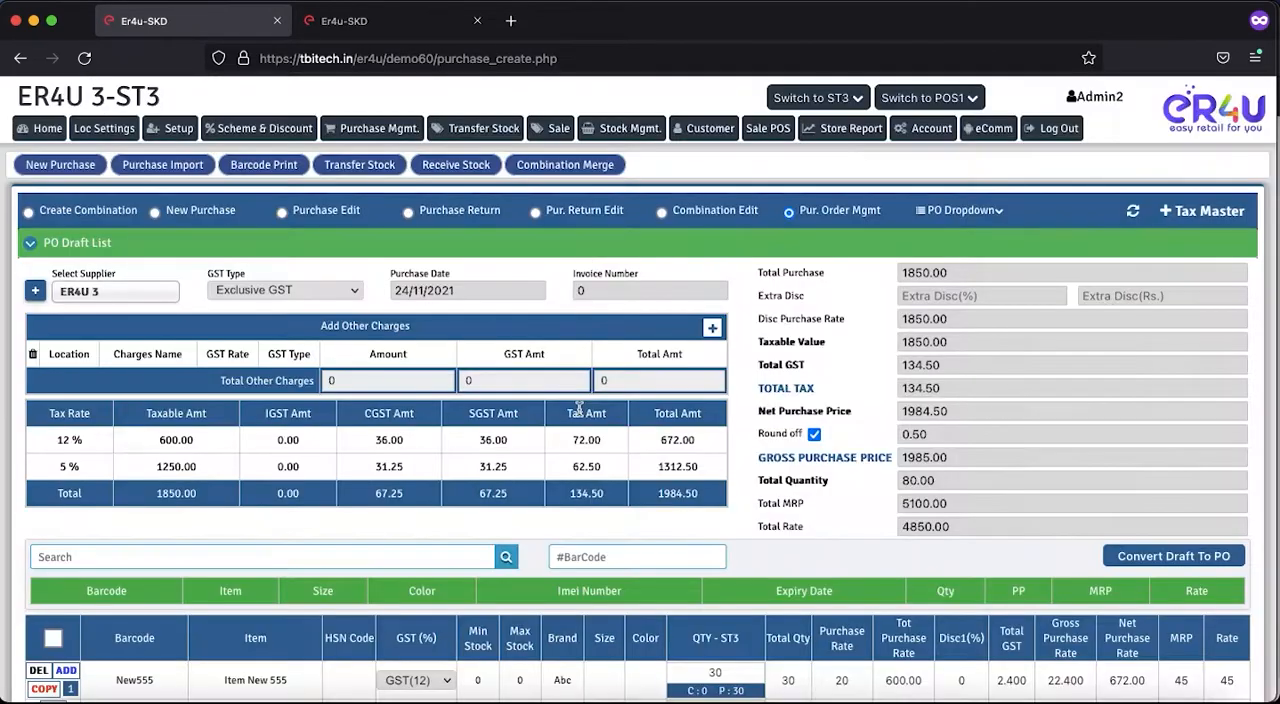
- Set the order quantity of Item New 555 to 25 and of Item New 444 to 40
scroll(578, 407, down, 3)
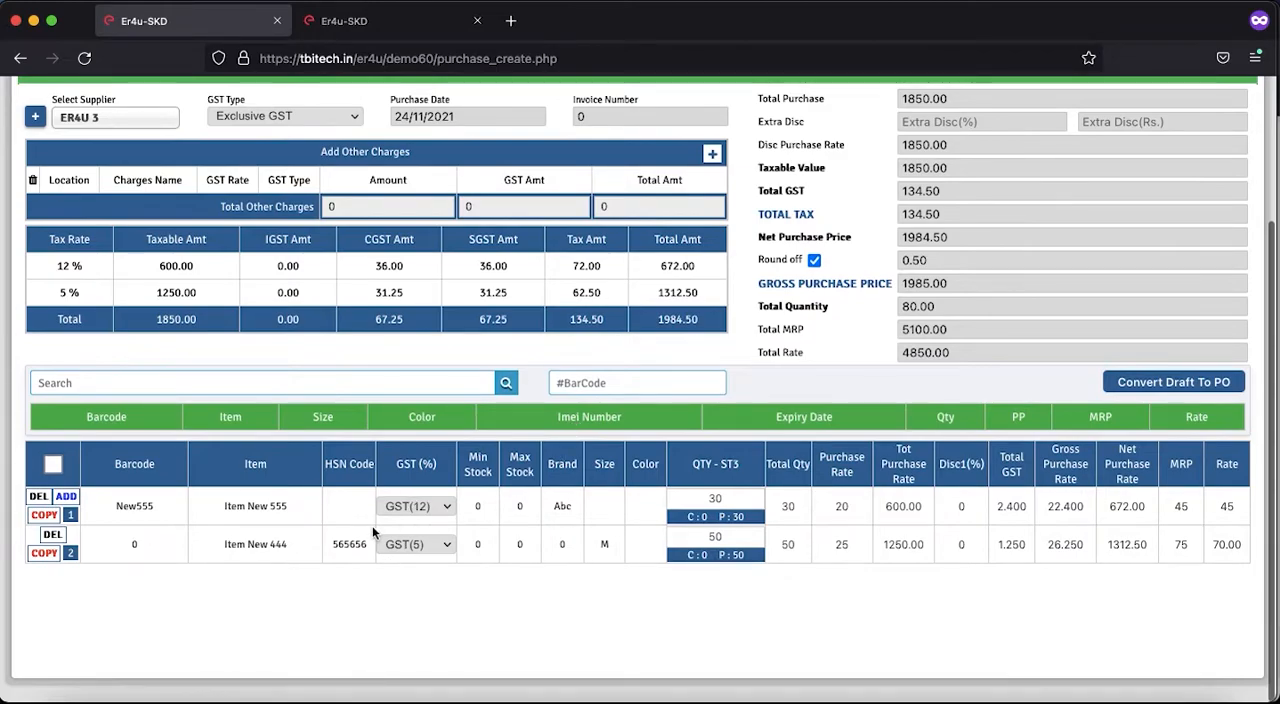
click(742, 539)
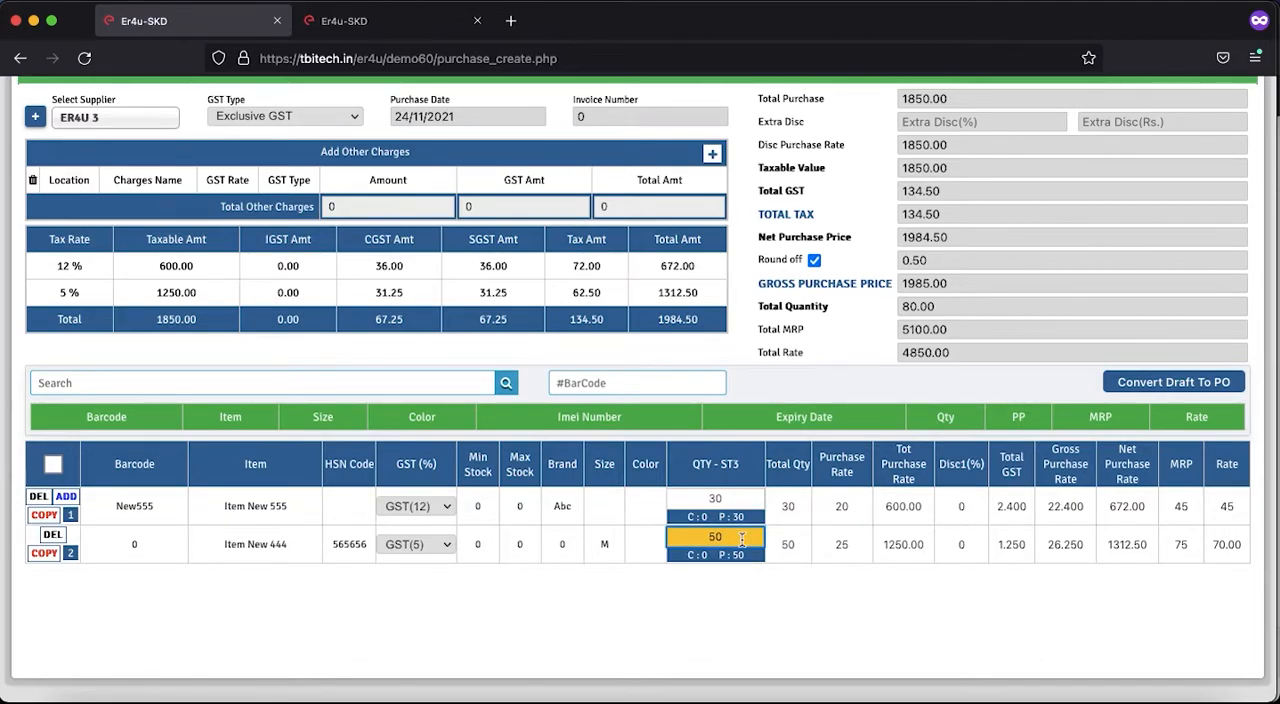
click(728, 498)
key(BackSpace)
key(BackSpace)
text(25)
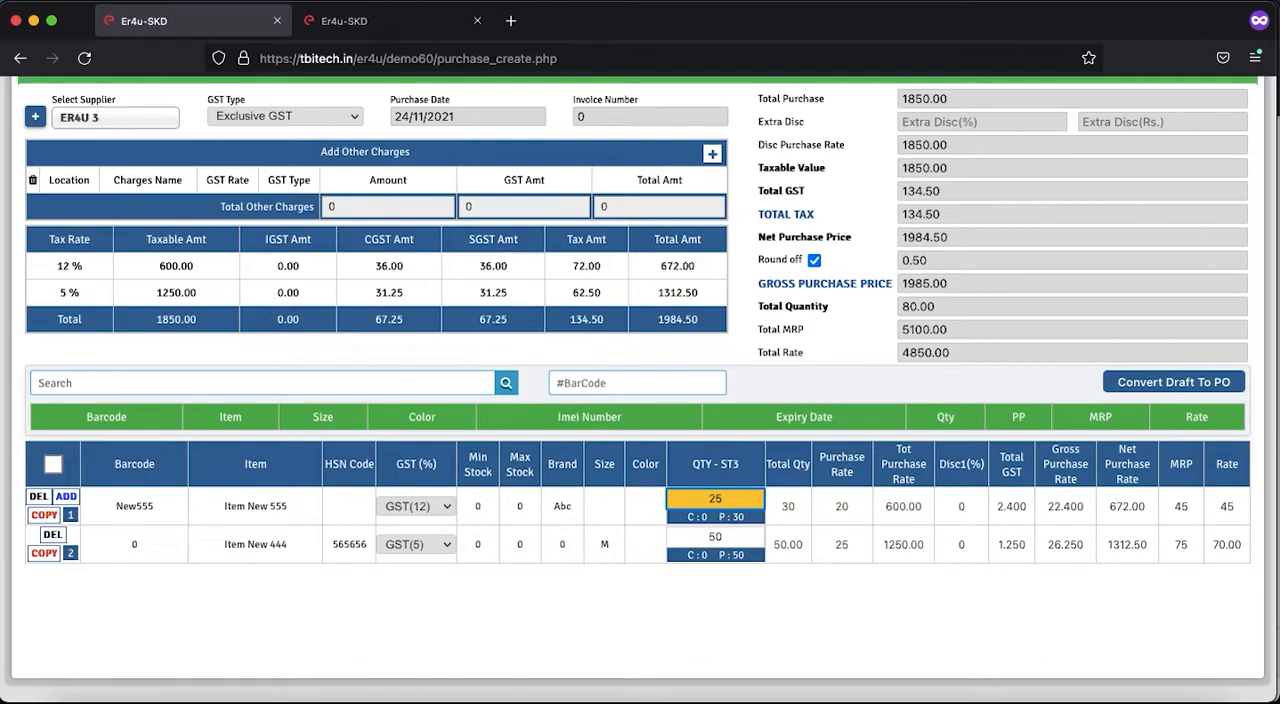
click(725, 537)
text(40)
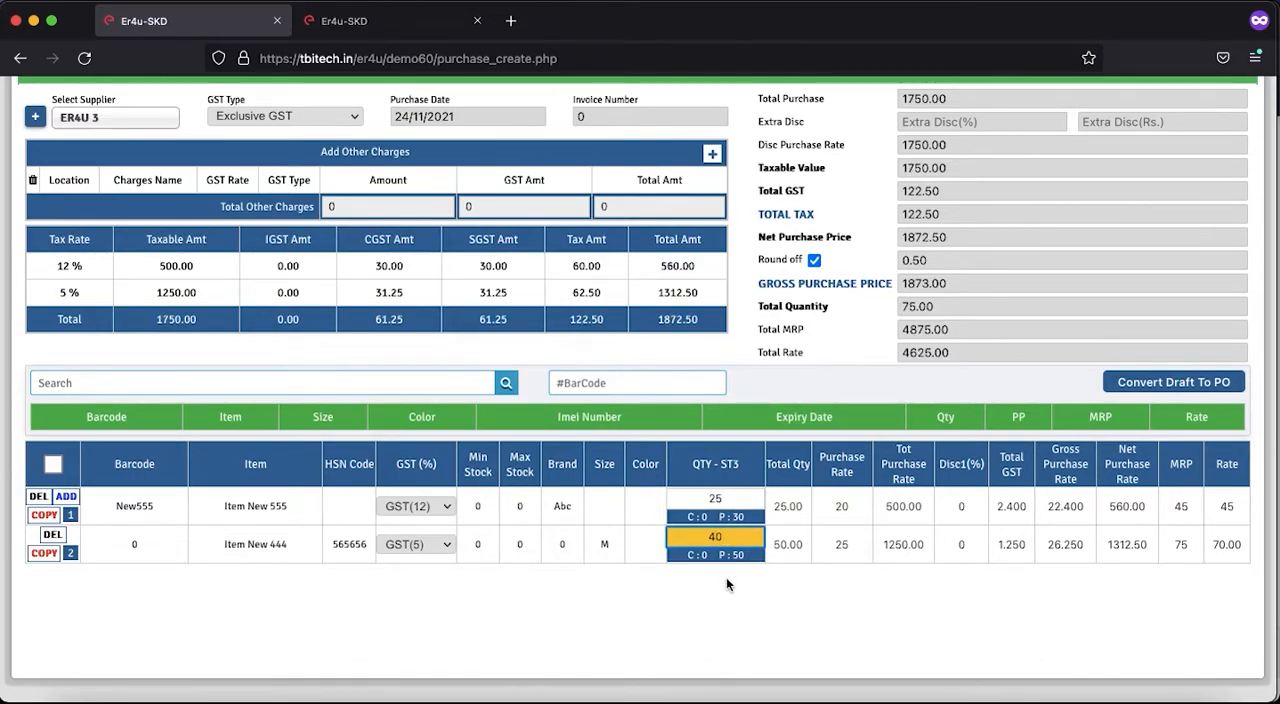
click(727, 639)
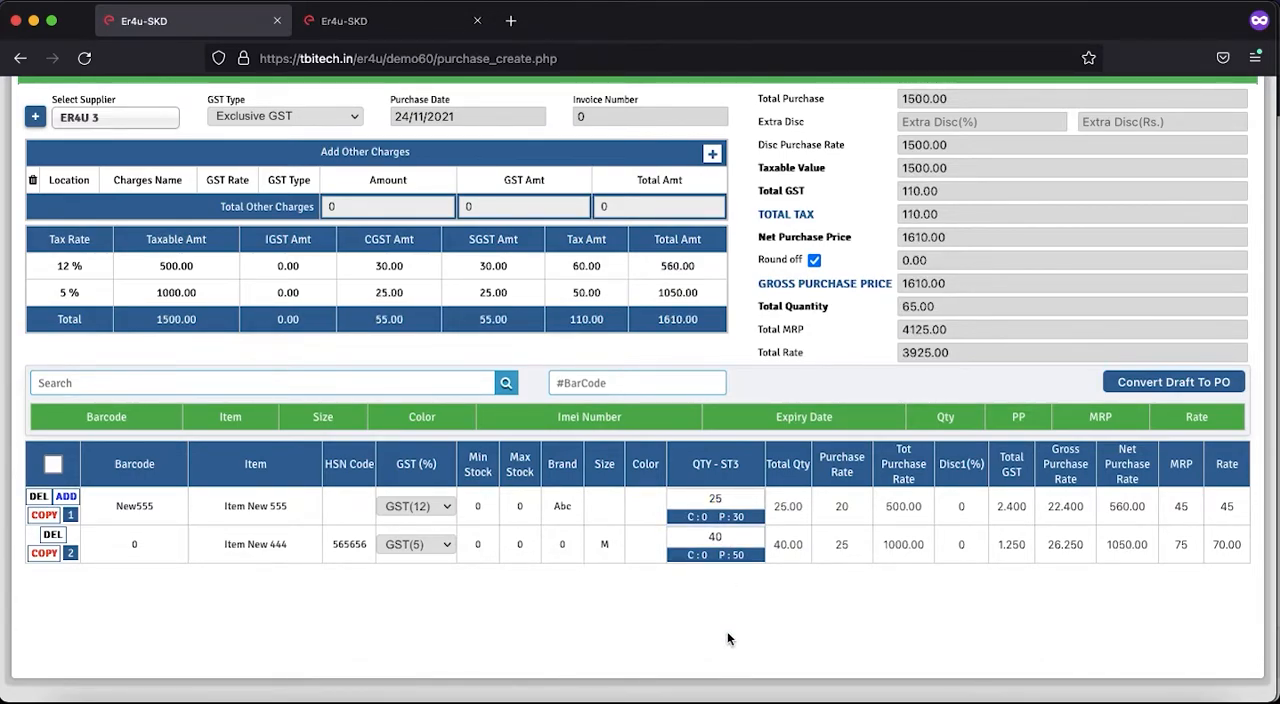
- Convert the draft to a purchase order with the changed quantities and accept the save confirmation
click(1173, 383)
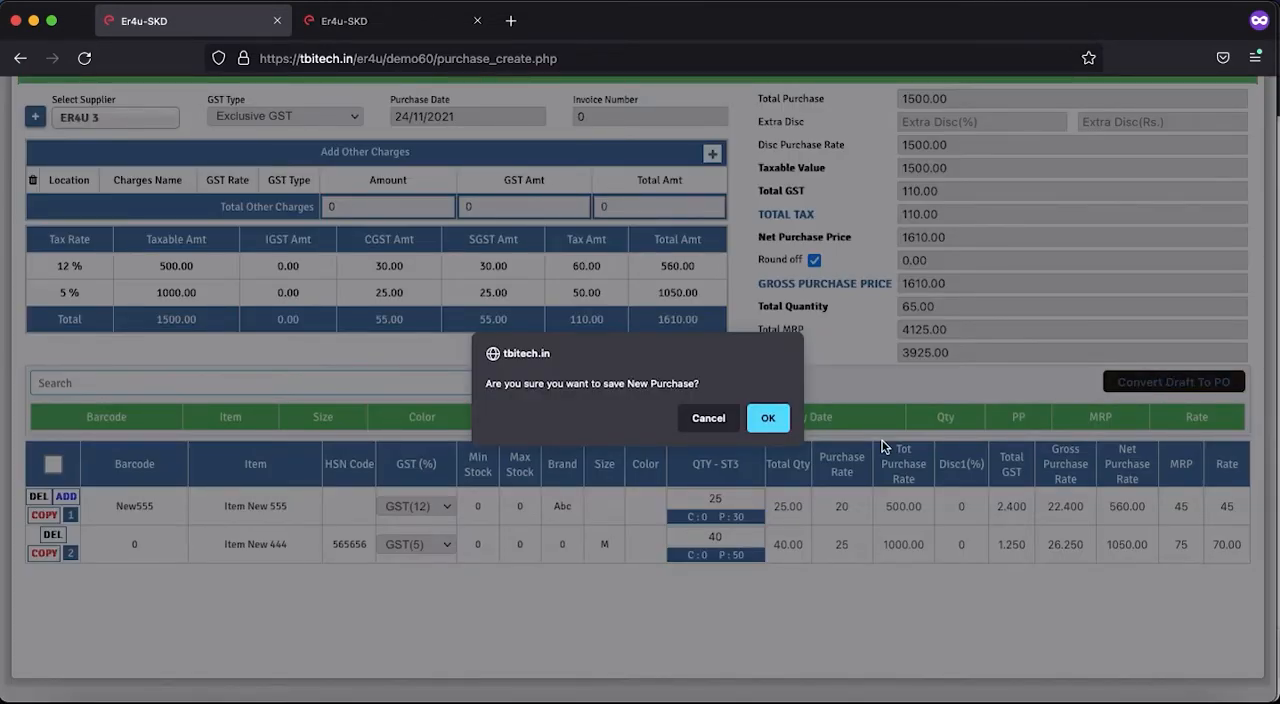
click(770, 418)
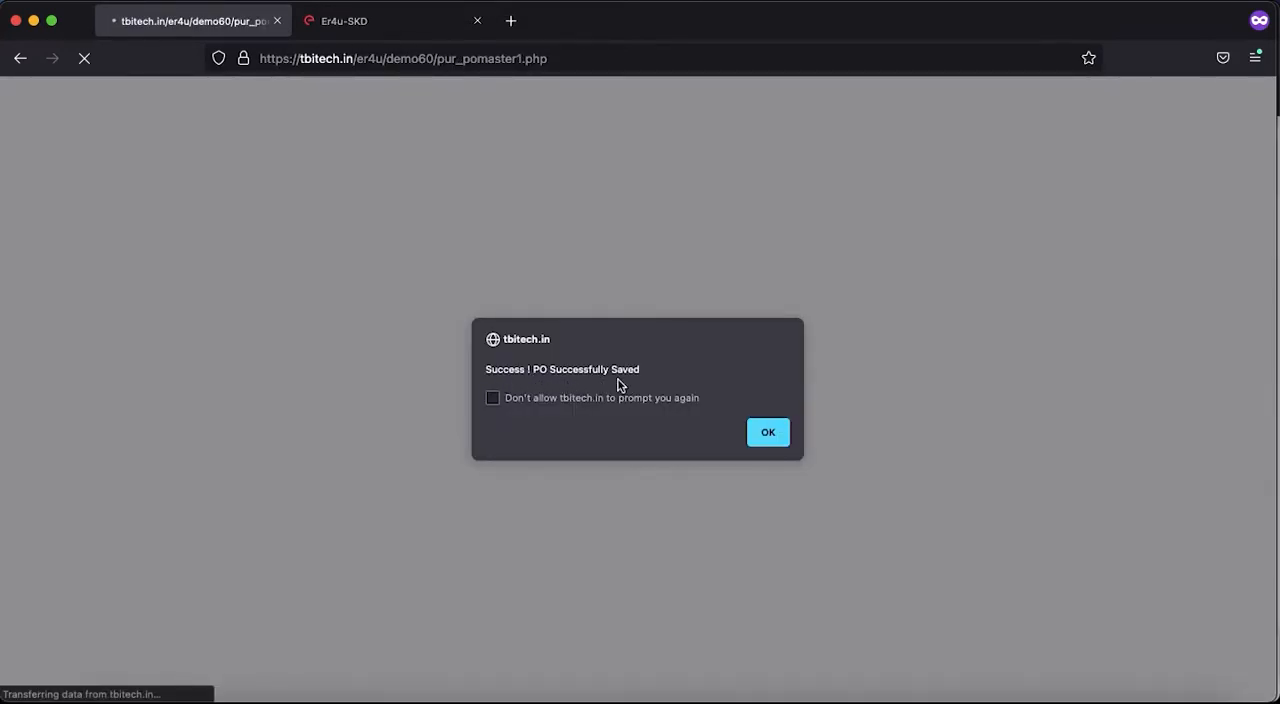
- Dismiss the save message and open the purchase order list to check the order's converted quantity and net purchase price
click(767, 432)
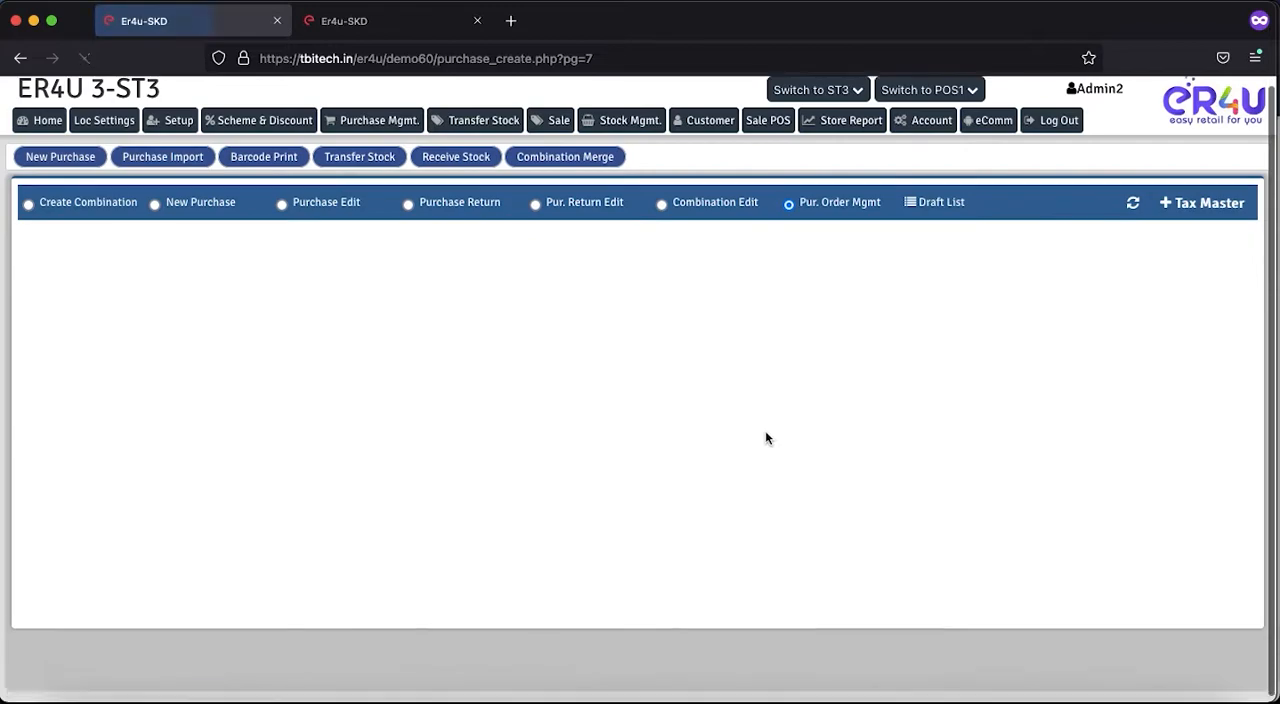
scroll(767, 438, down, 2)
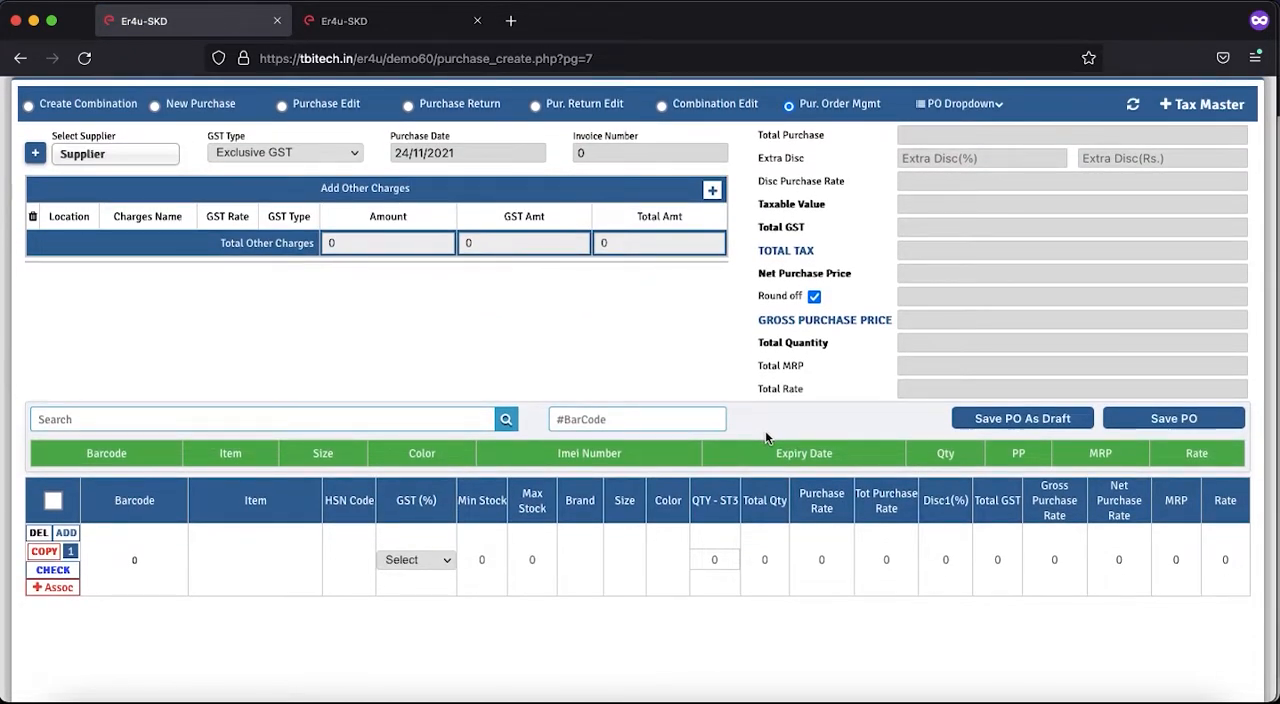
scroll(728, 328, up, 2)
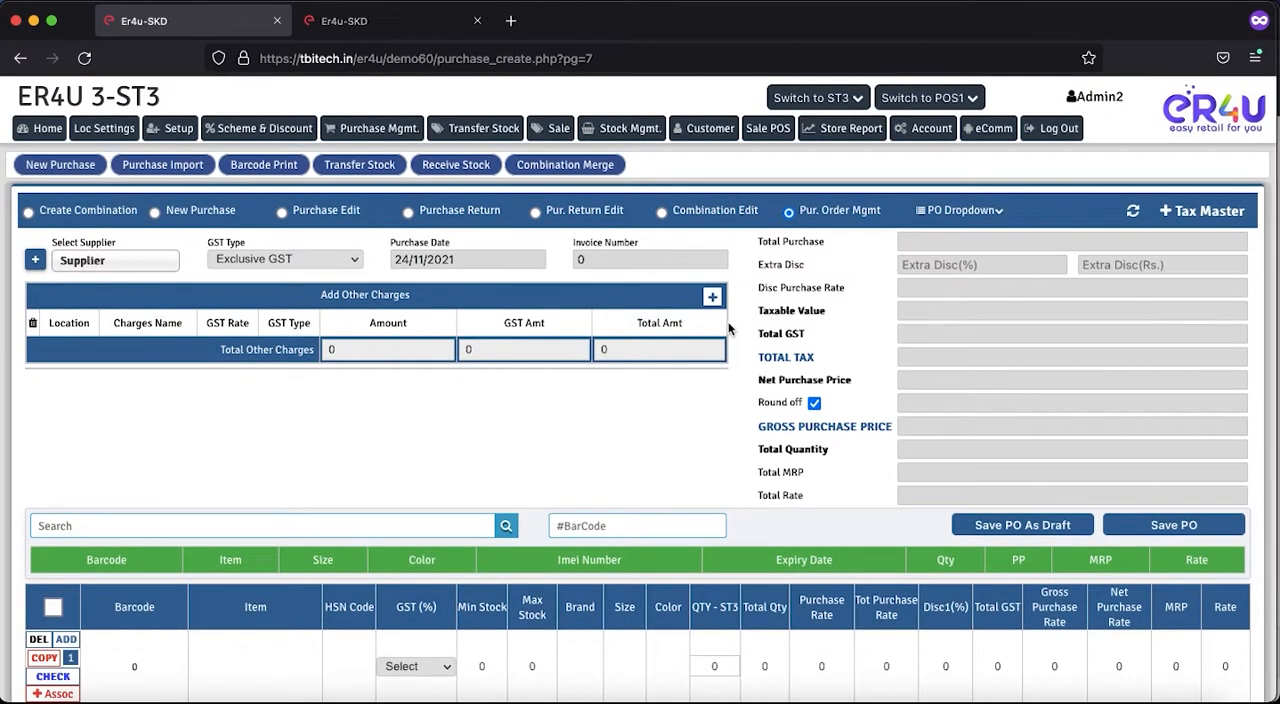
click(948, 212)
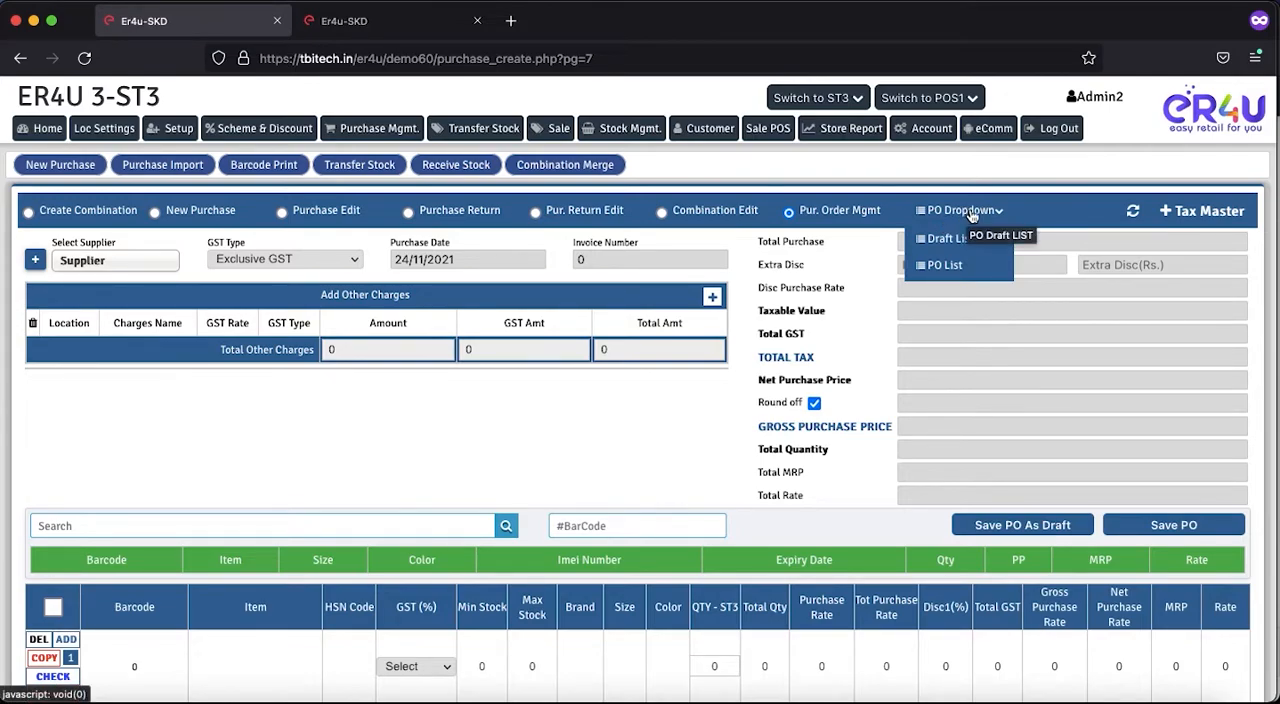
click(940, 268)
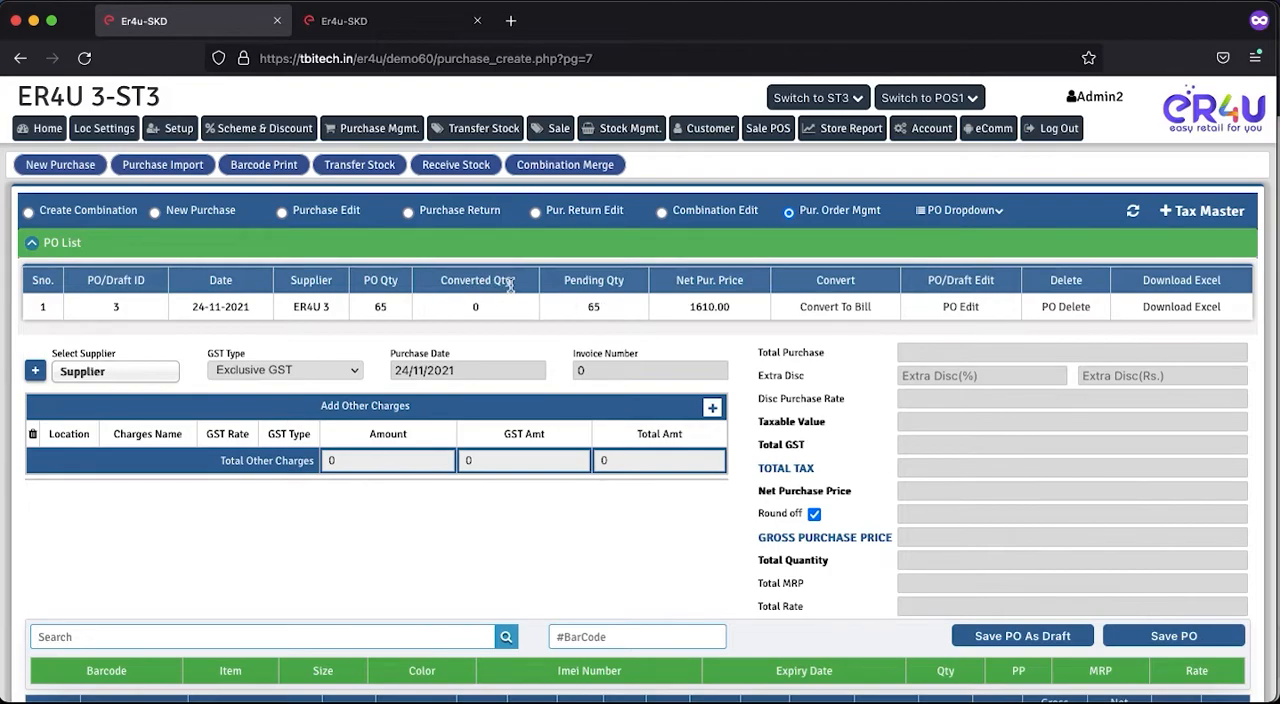
drag(510, 280, 447, 285)
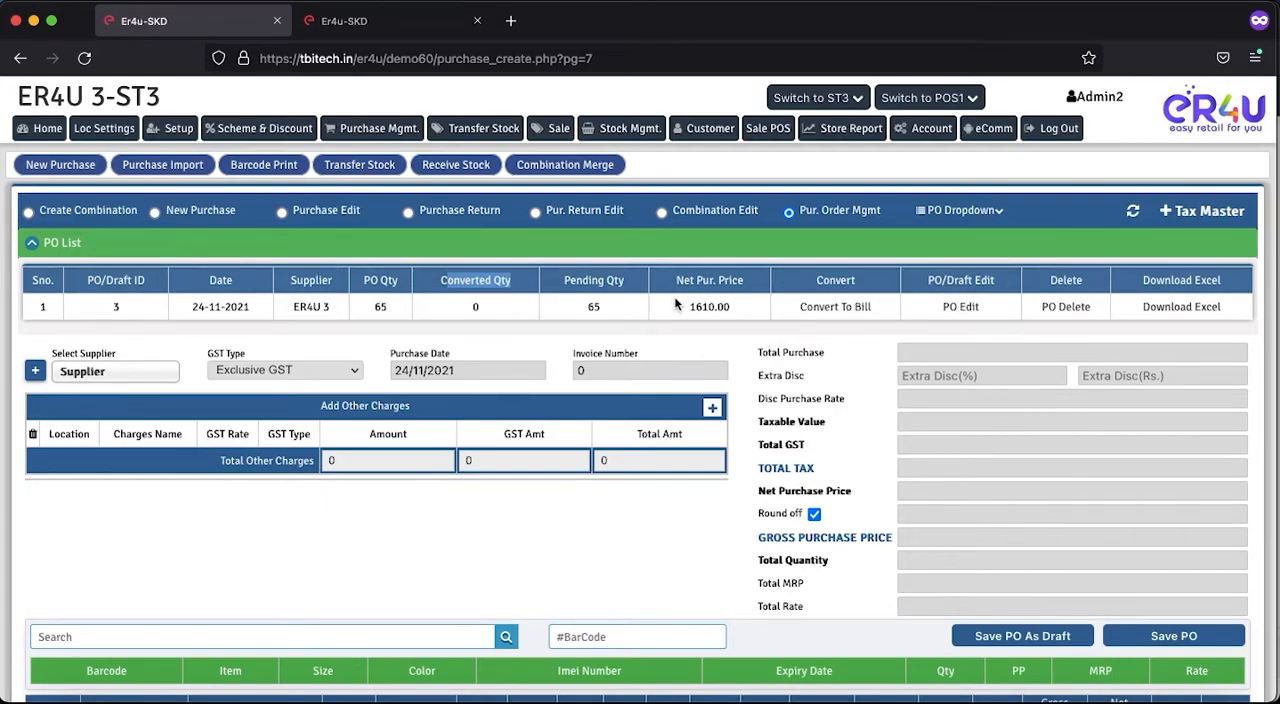
drag(732, 306, 686, 306)
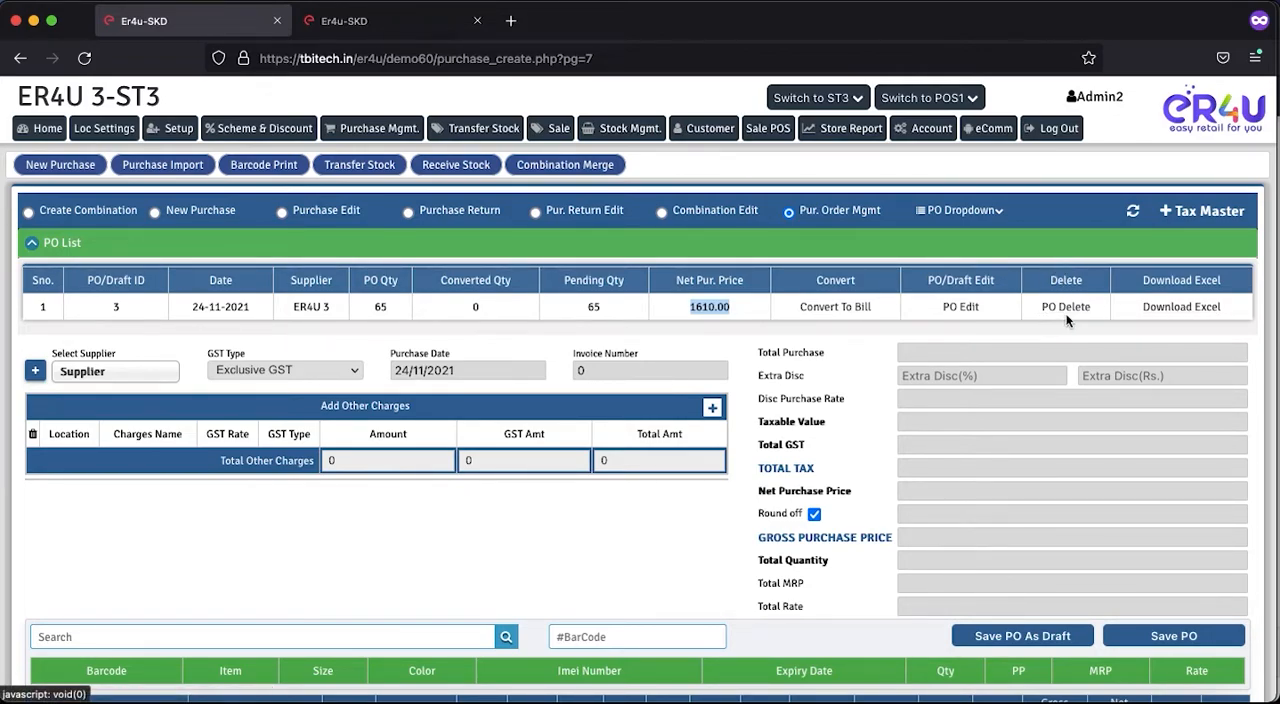
- Open purchase order 3 for editing and review its item rows and tax breakdown
click(958, 309)
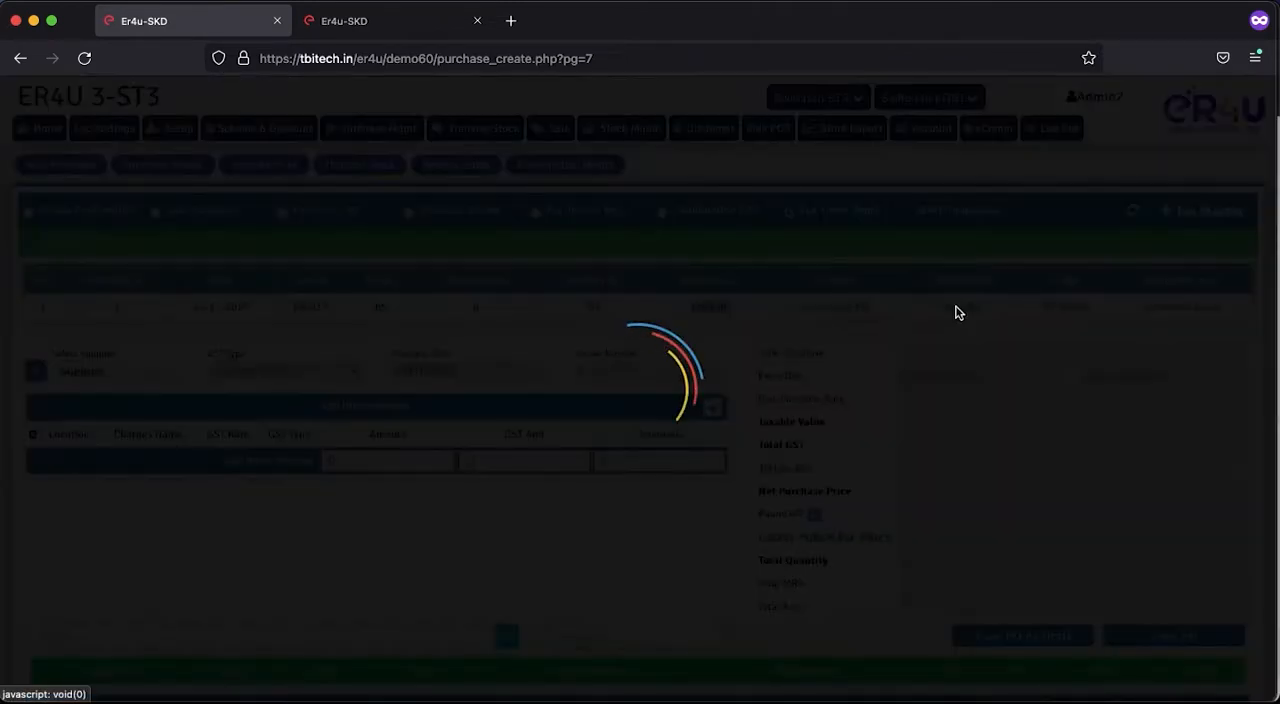
scroll(676, 584, down, 5)
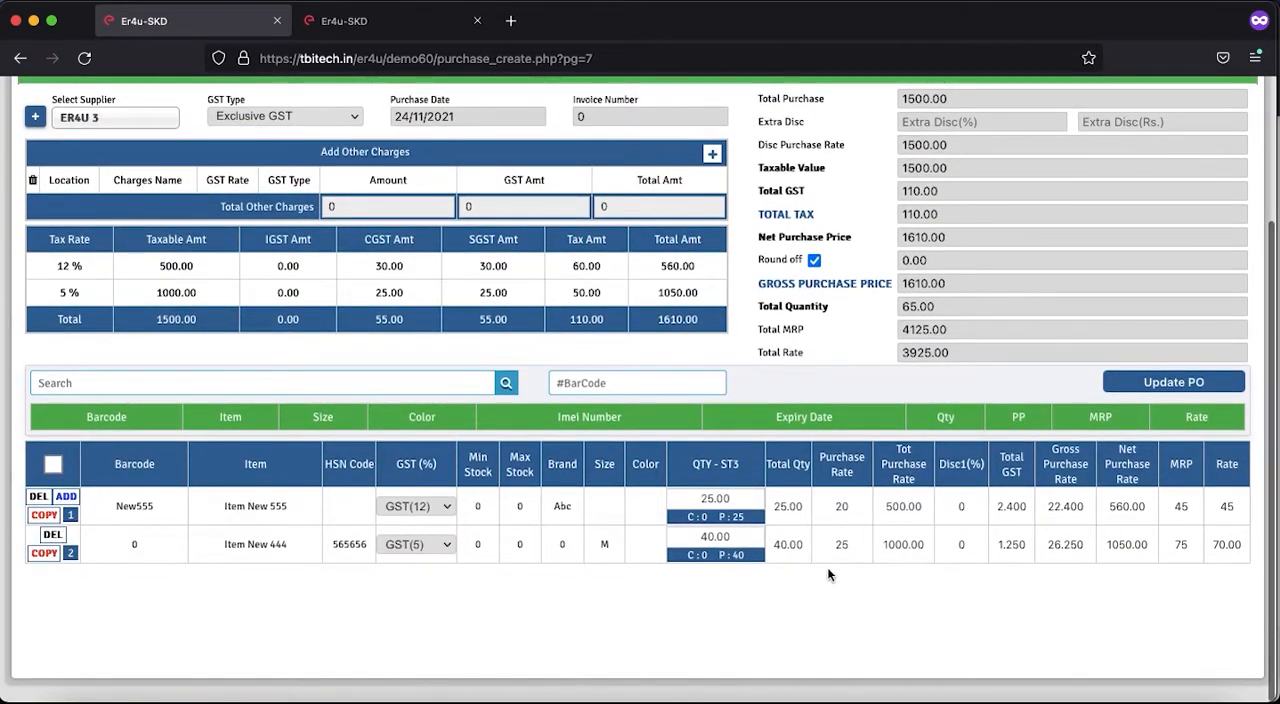
scroll(551, 529, up, 1)
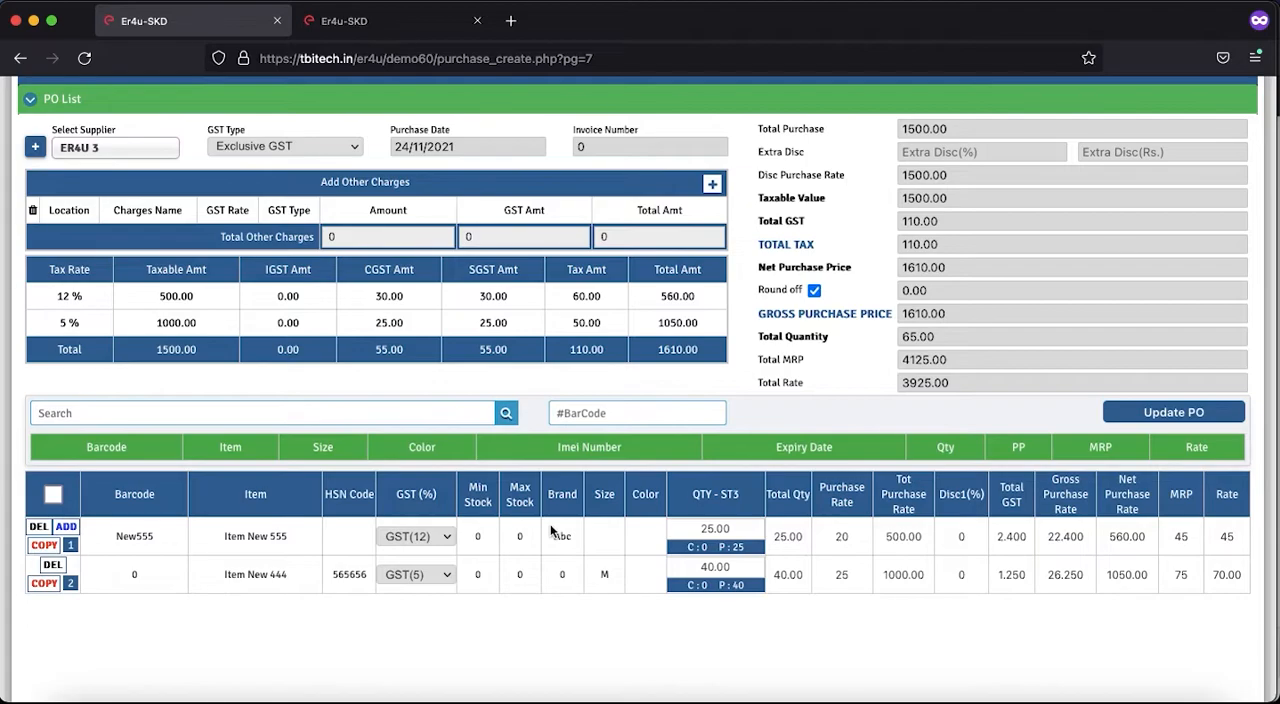
scroll(347, 224, up, 2)
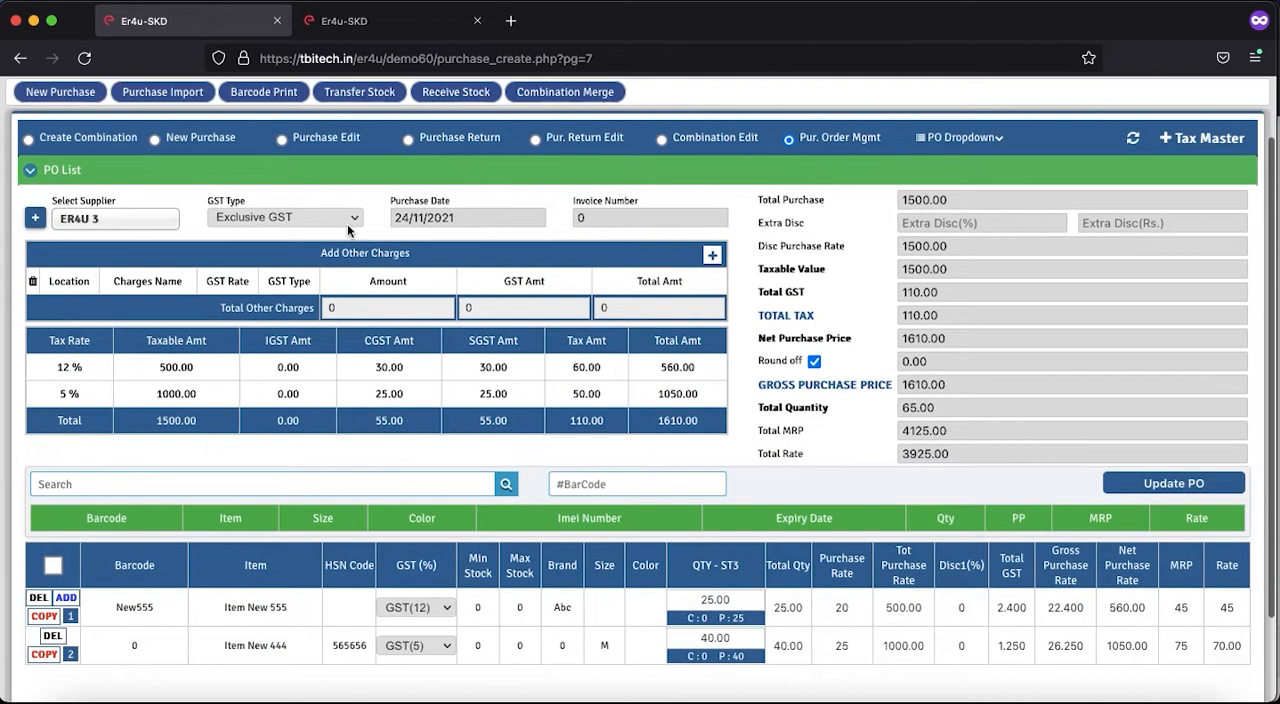
- Add an other charge of 100 with inclusive GST for location ST3 and remove that charge row again
click(711, 256)
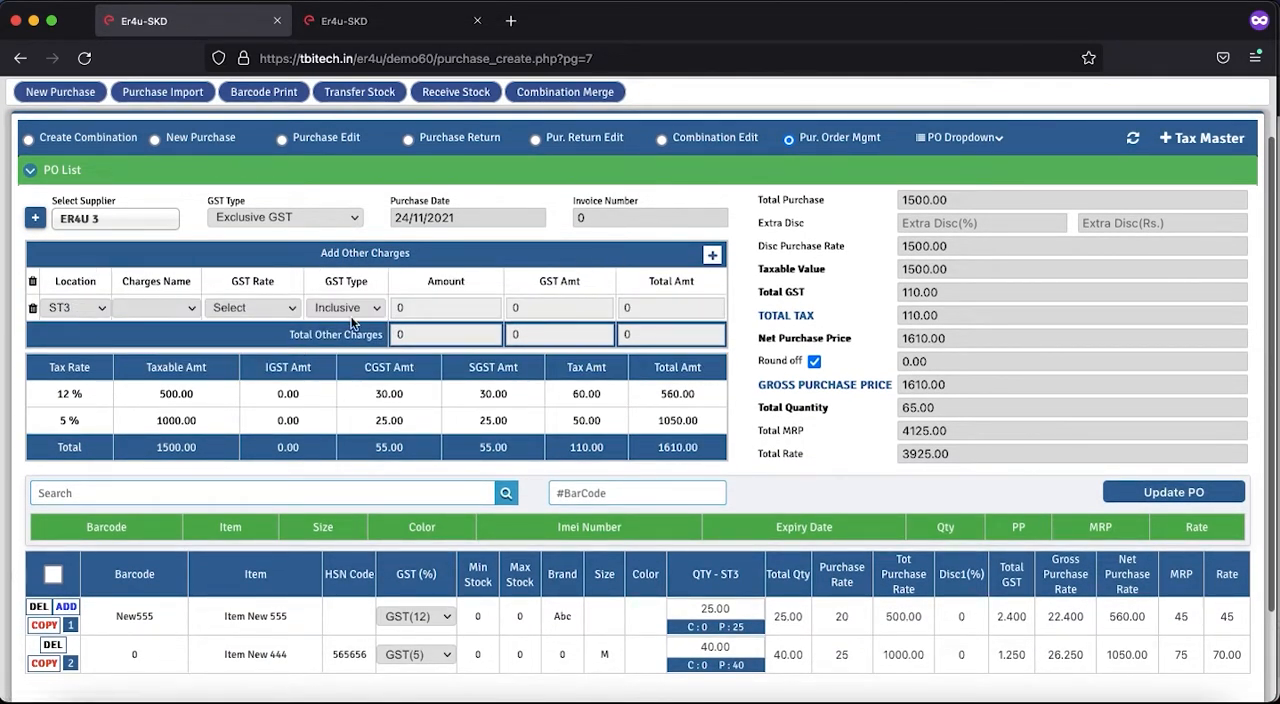
click(419, 308)
text(100)
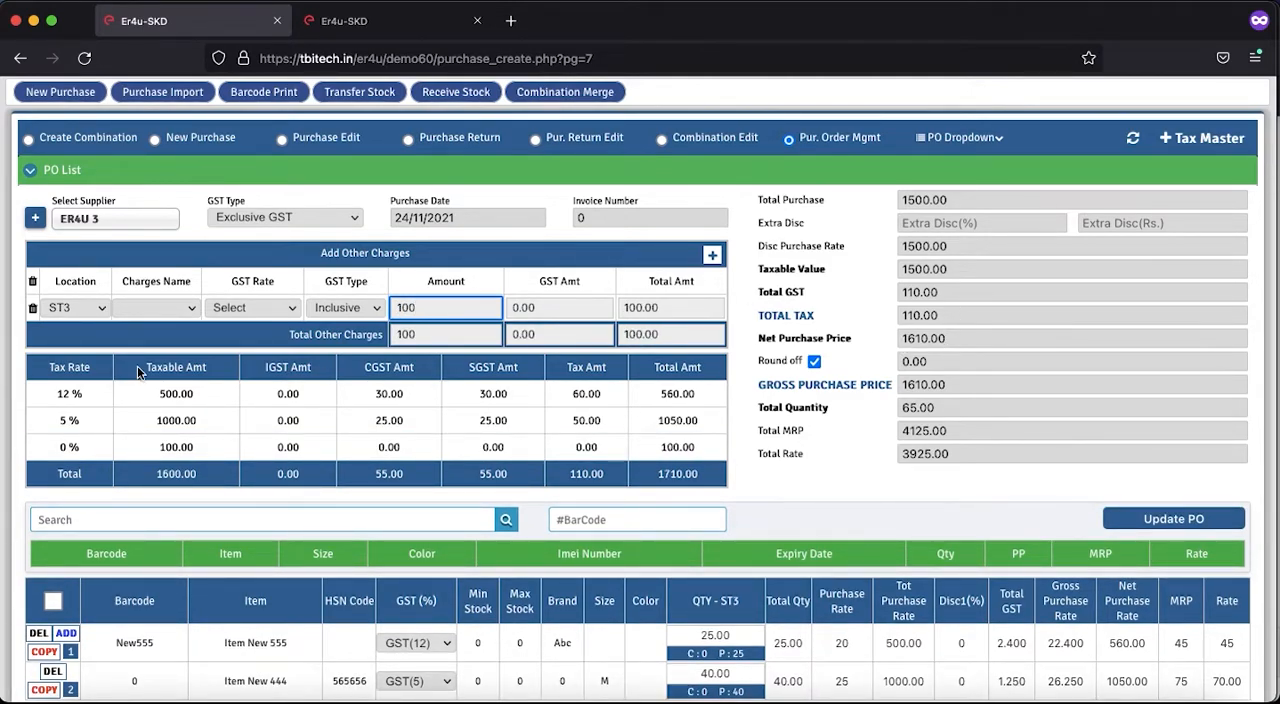
click(32, 309)
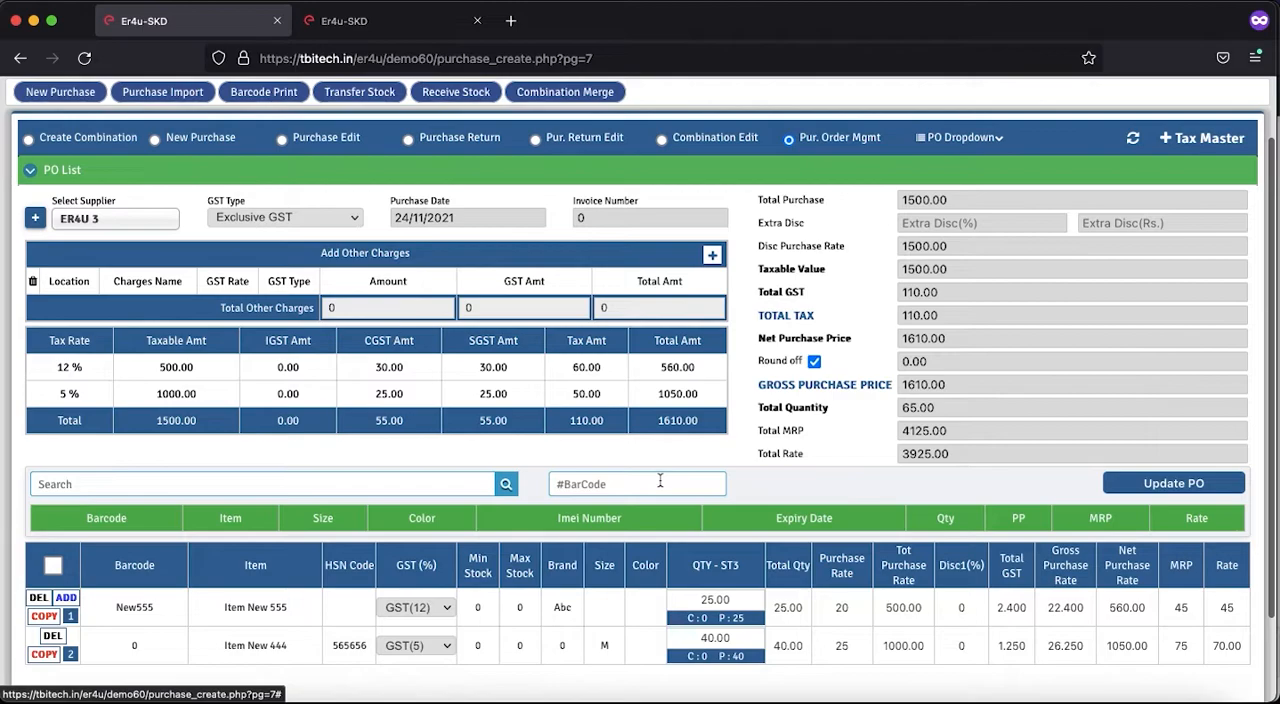
- Update the edited purchase order and accept the save confirmation and message
scroll(659, 478, up, 2)
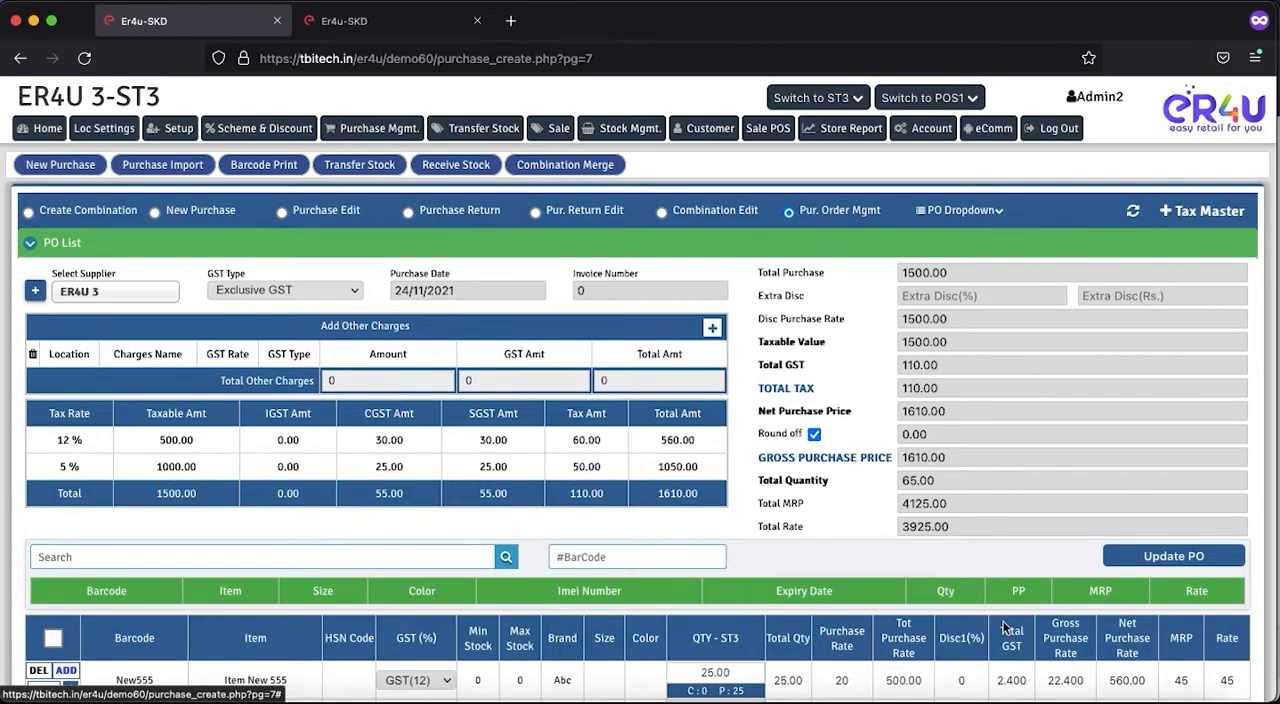
click(1145, 562)
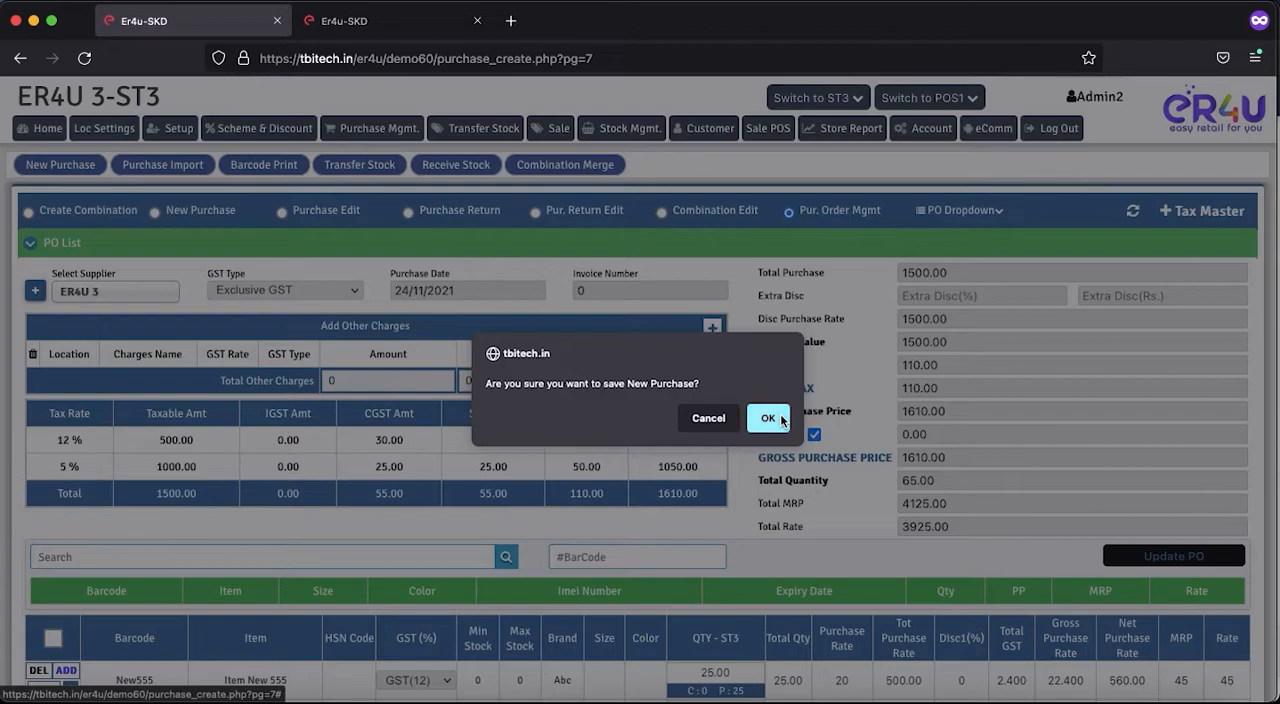
click(768, 418)
click(768, 431)
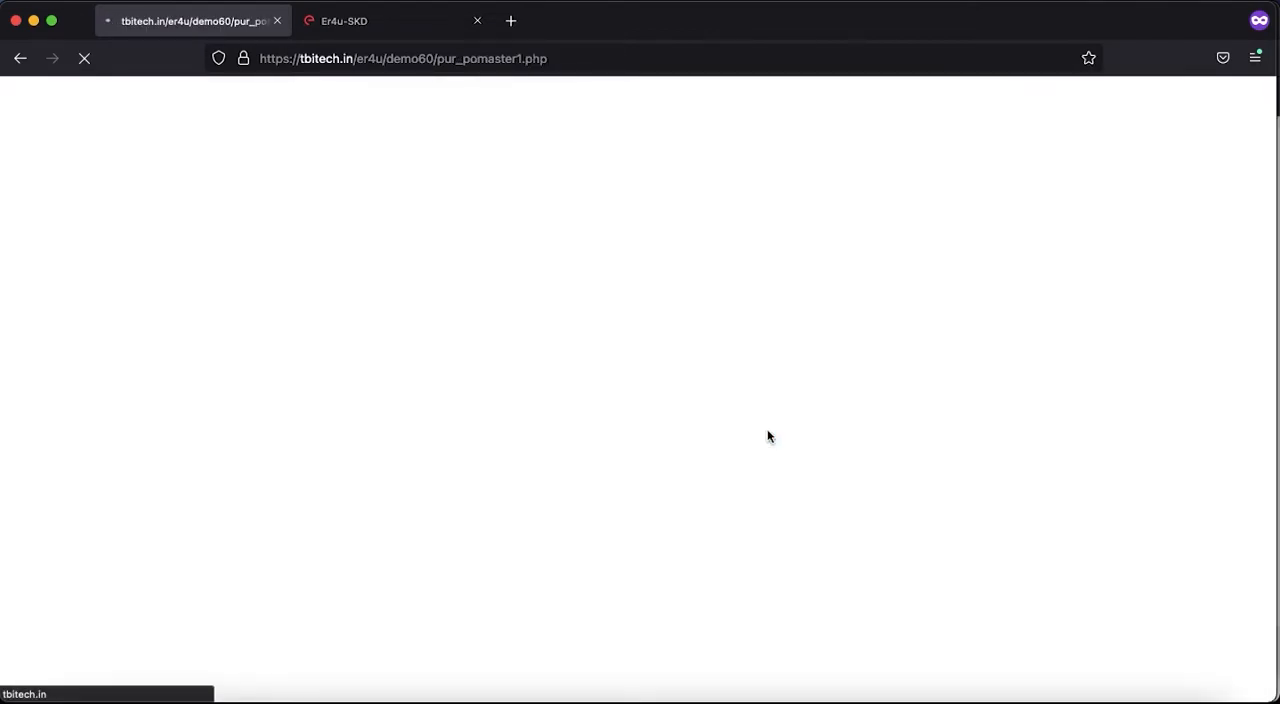
- Reopen the purchase order list and start converting order 3 to a bill, selecting all of its items and proceeding
scroll(767, 429, down, 2)
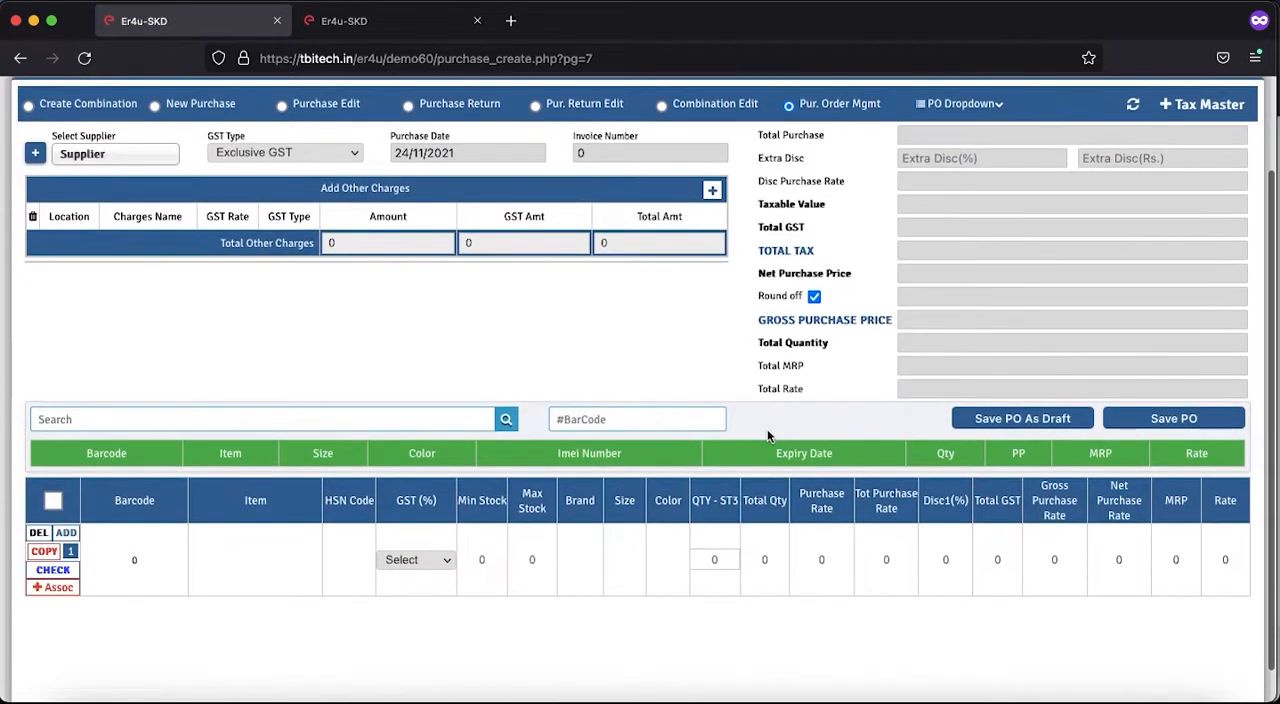
click(950, 106)
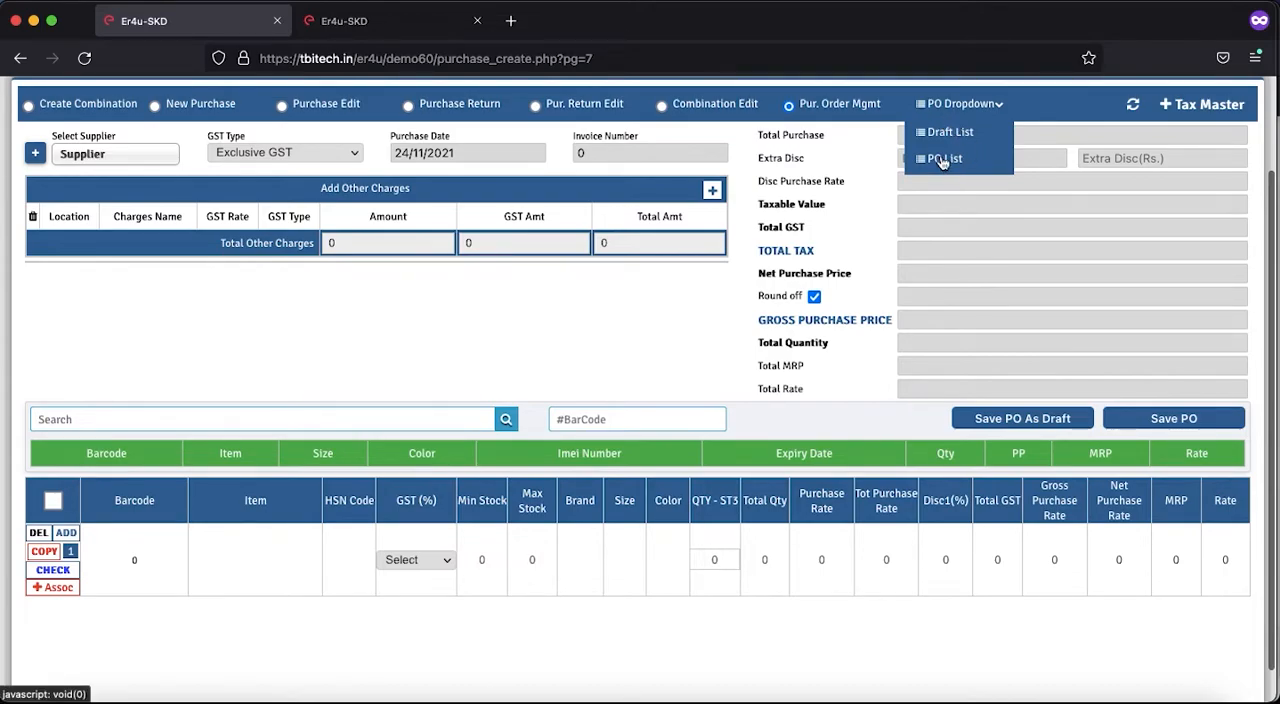
click(946, 162)
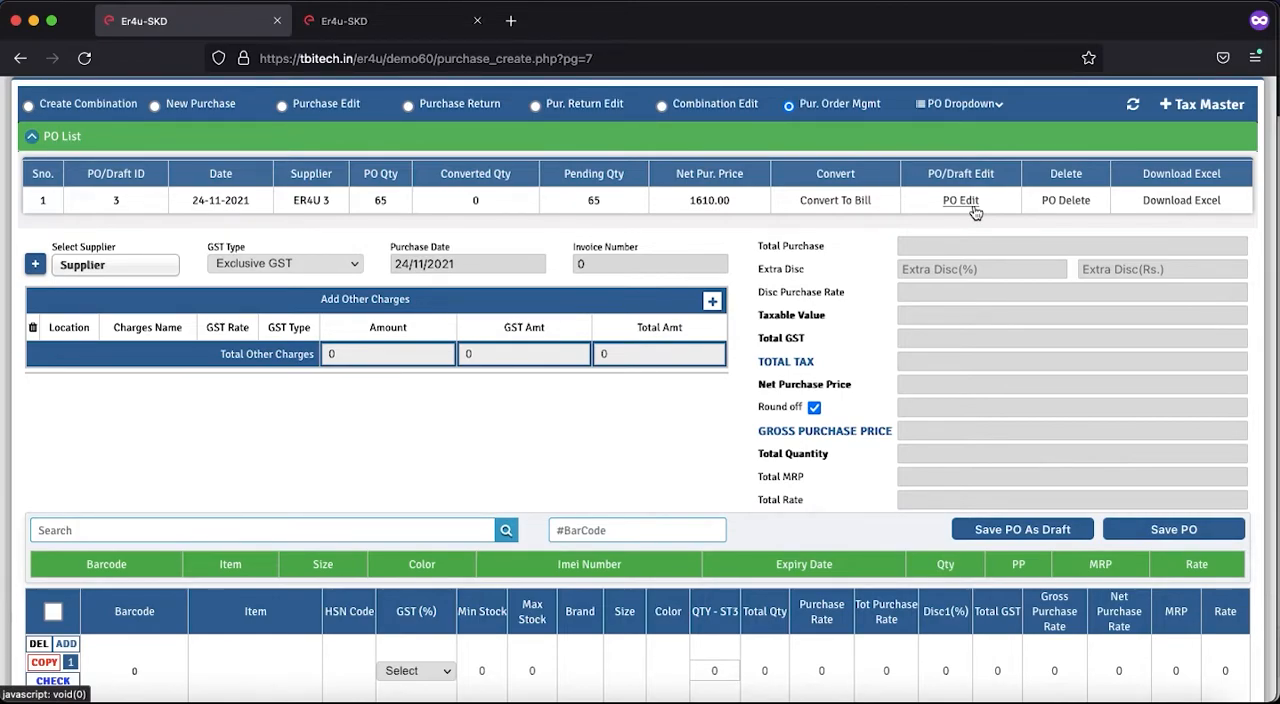
click(833, 202)
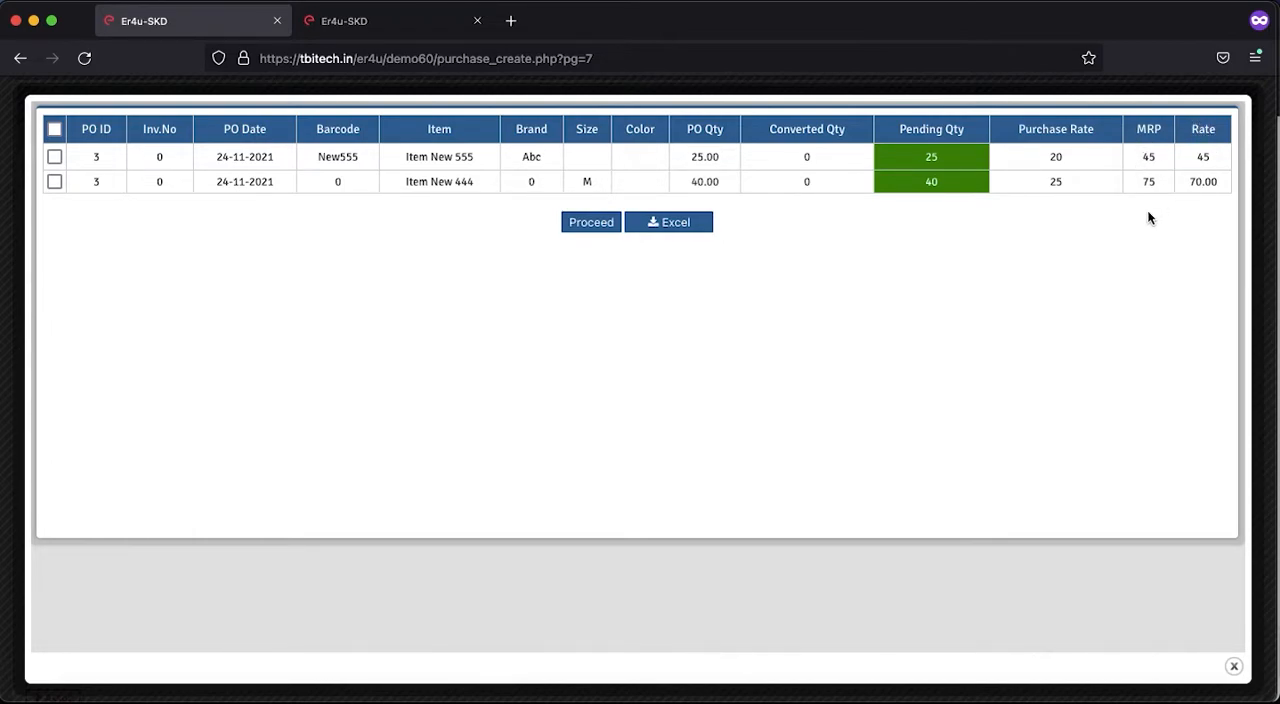
click(53, 131)
click(590, 231)
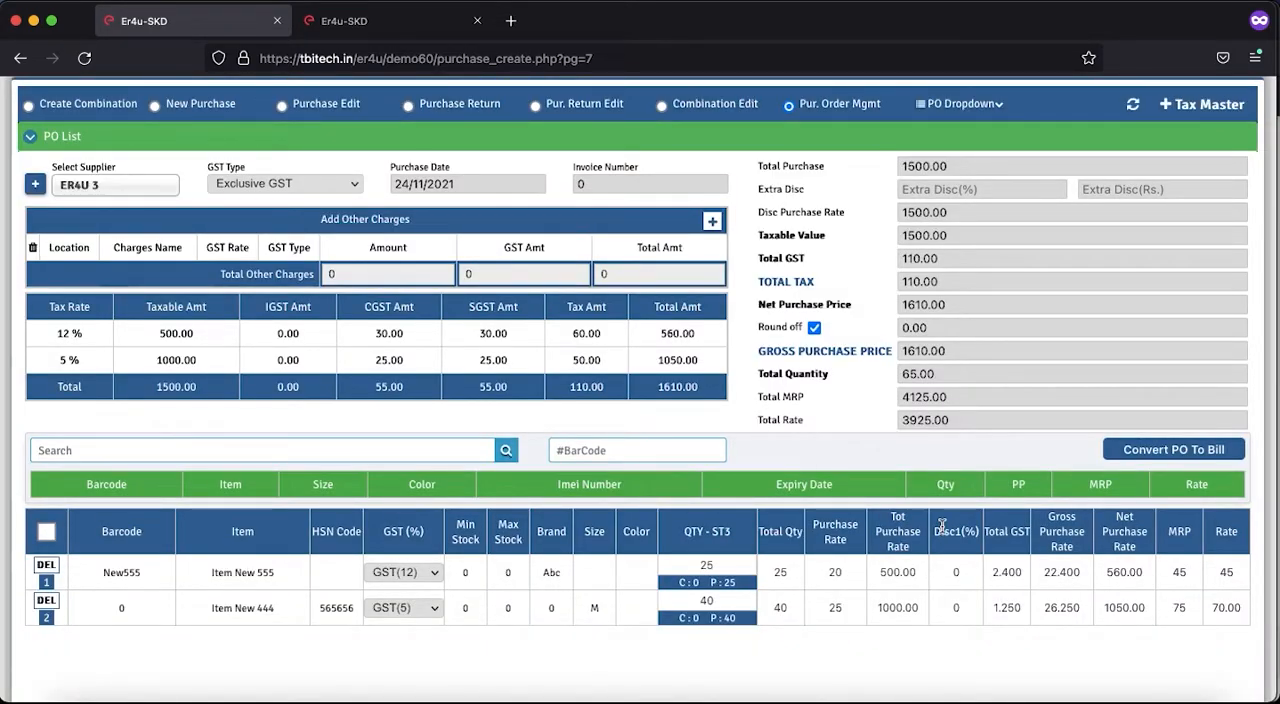
- Set the billed quantity of Item New 555 to 22 and of Item New 444 to 30
scroll(941, 526, down, 2)
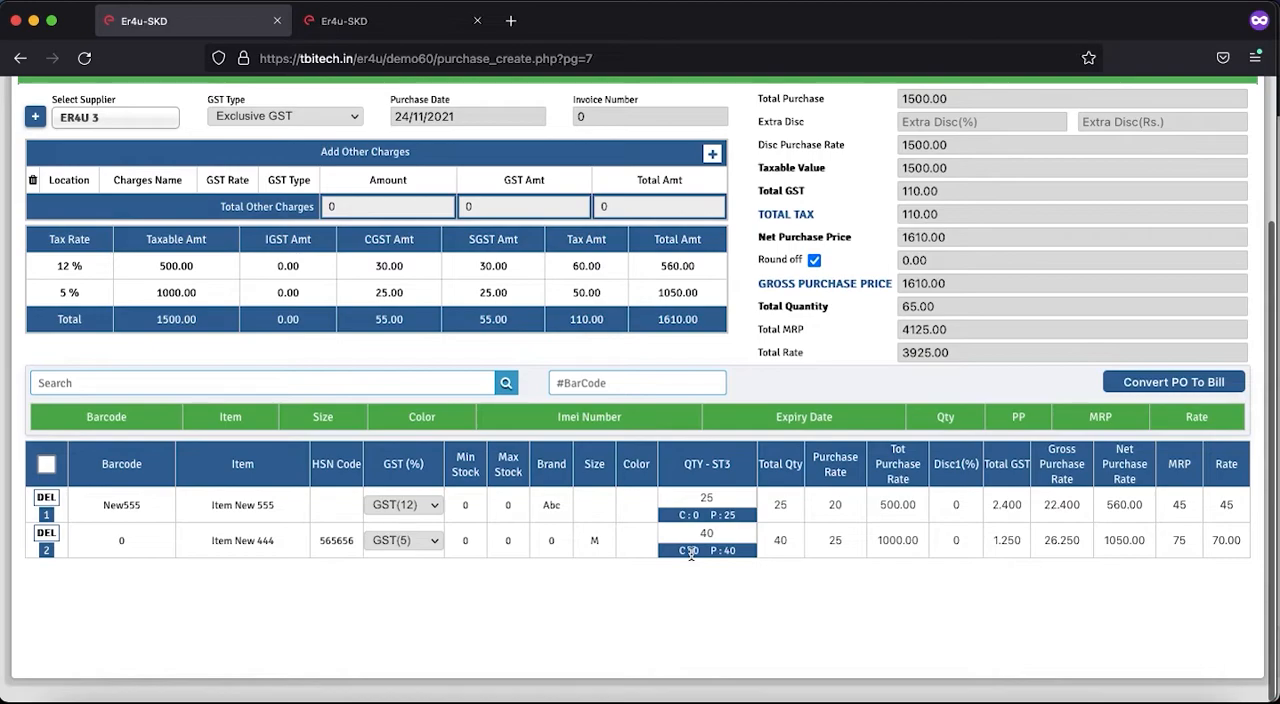
scroll(692, 555, up, 3)
scroll(693, 557, down, 3)
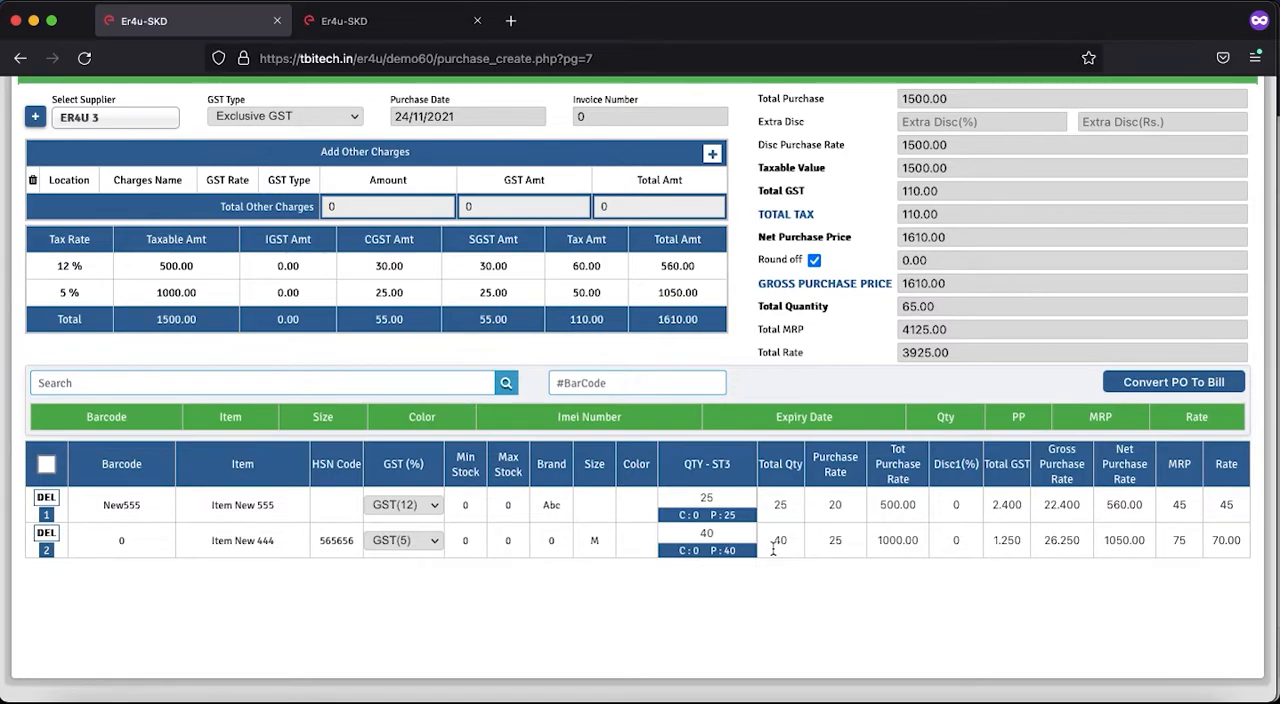
click(723, 497)
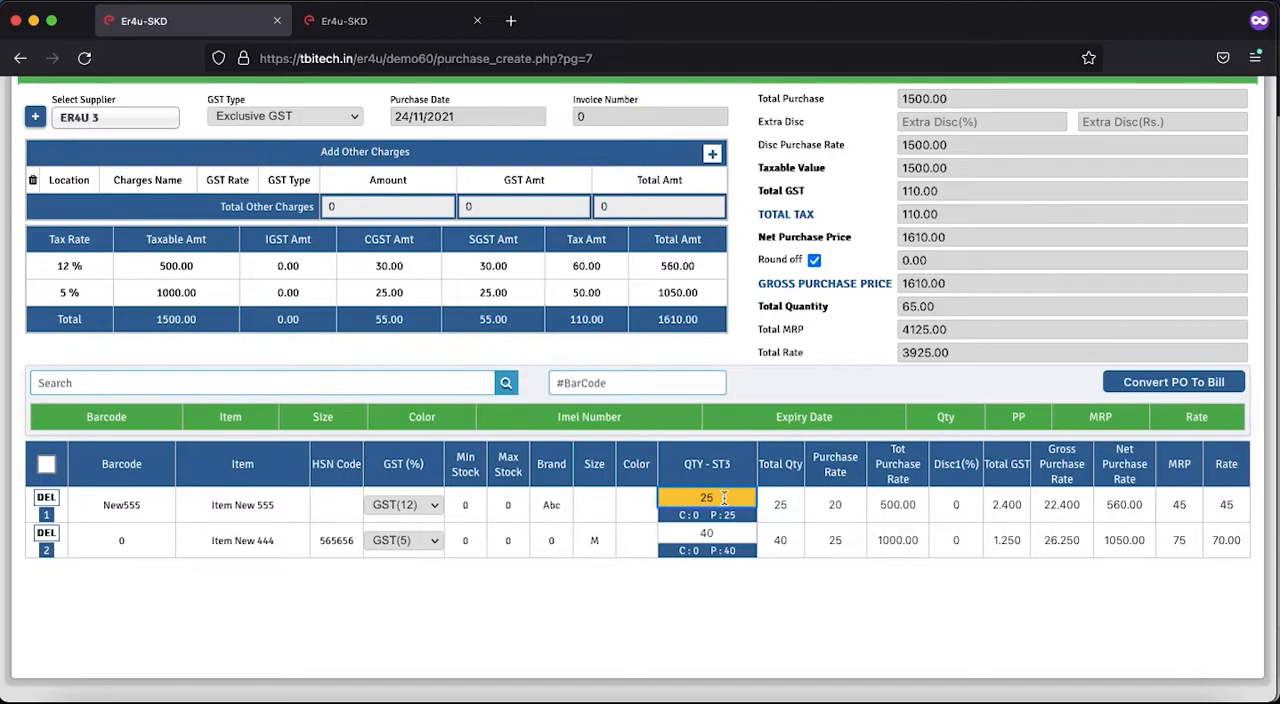
key(BackSpace)
key(BackSpace)
text(22)
click(714, 534)
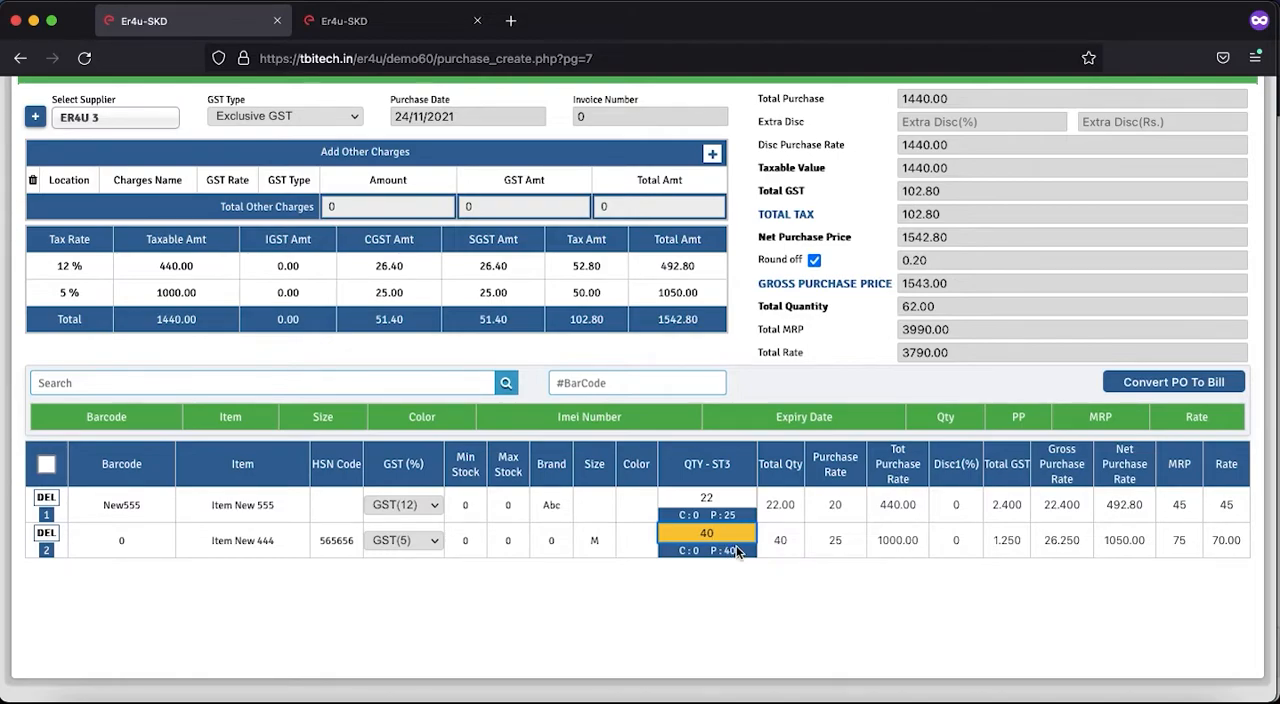
key(BackSpace)
key(BackSpace)
text(30)
click(714, 609)
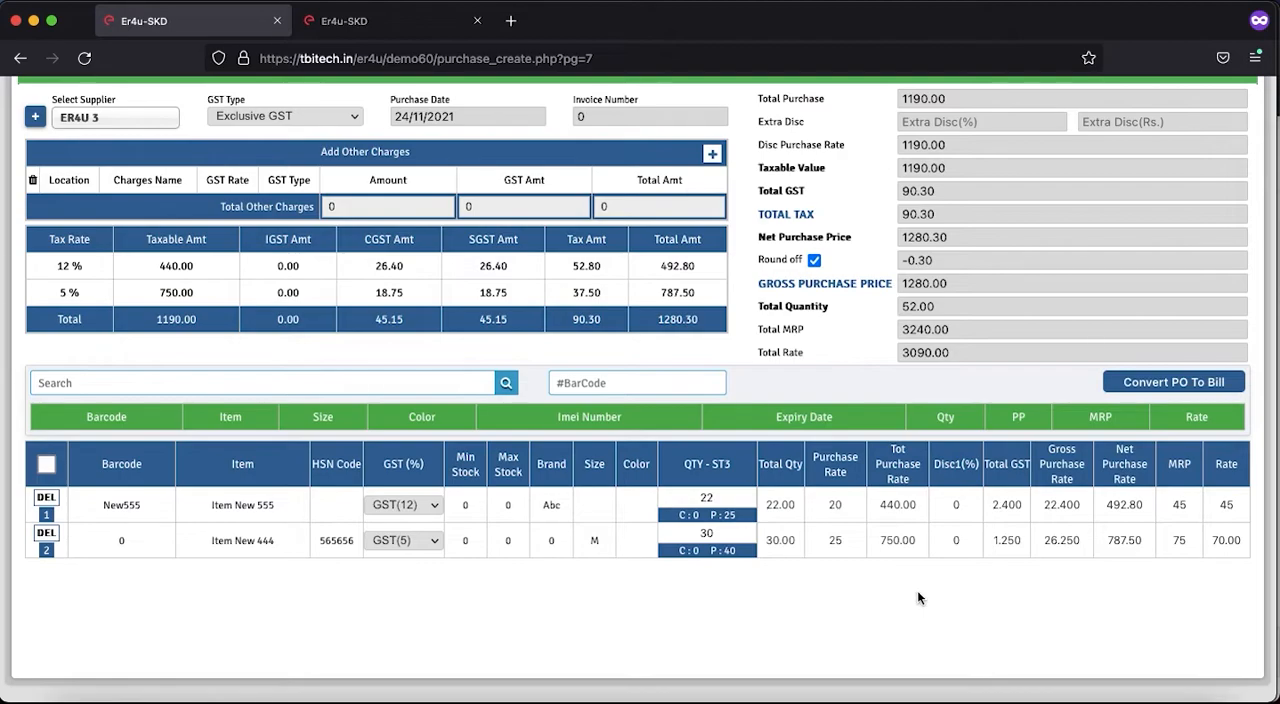
- Convert the purchase order to a bill with the reduced quantities and confirm saving the new purchase
click(1180, 387)
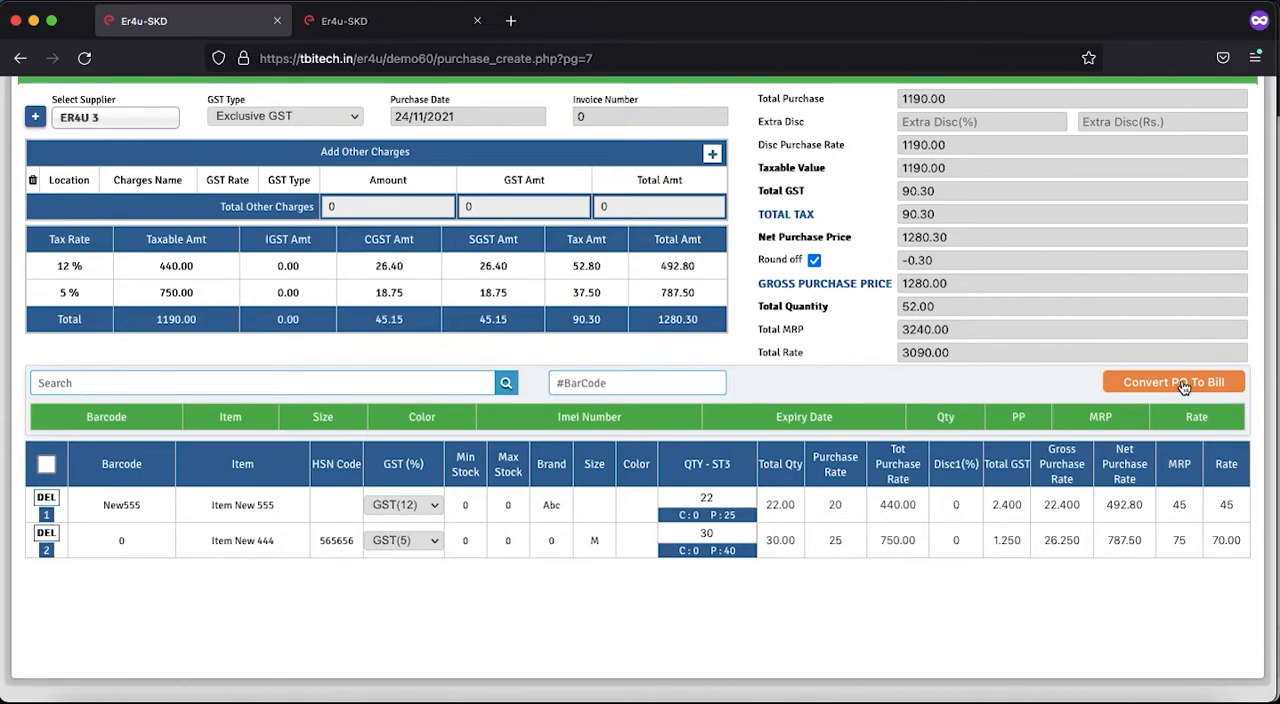
click(1182, 387)
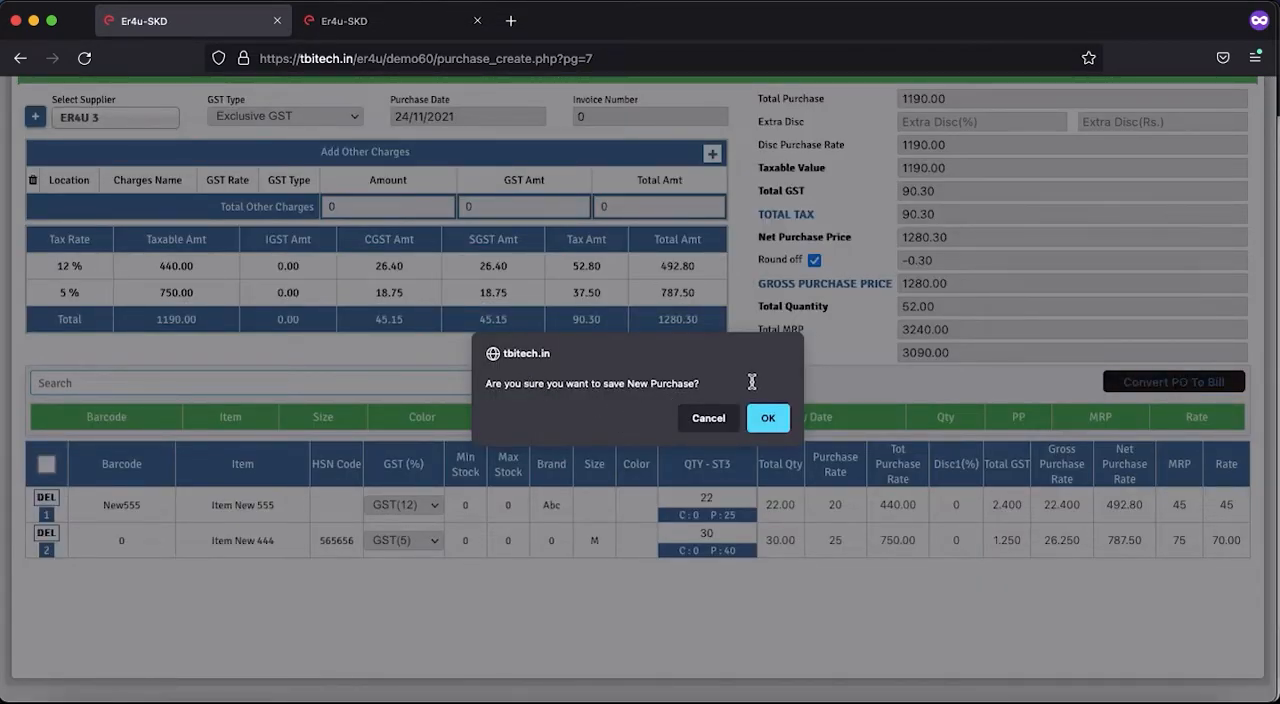
click(766, 418)
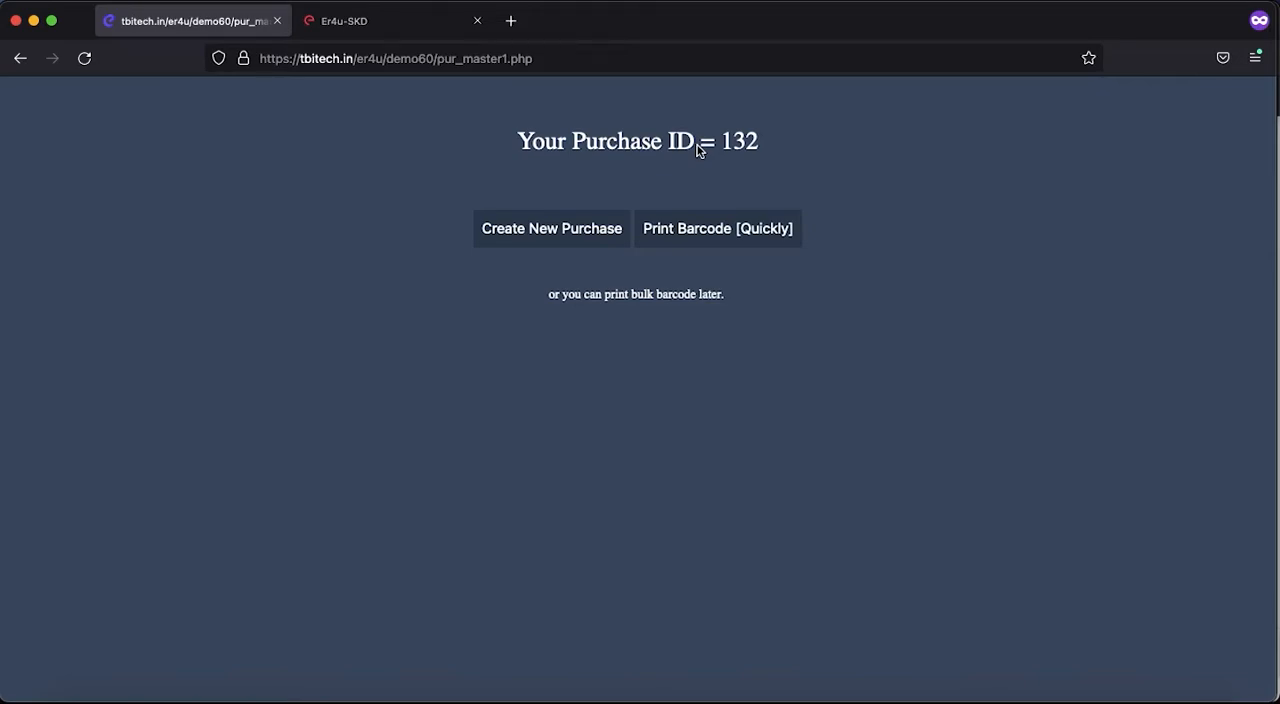
- Leave the purchase ID page for a new purchase, switch to purchase order management and reopen the purchase order list
click(527, 230)
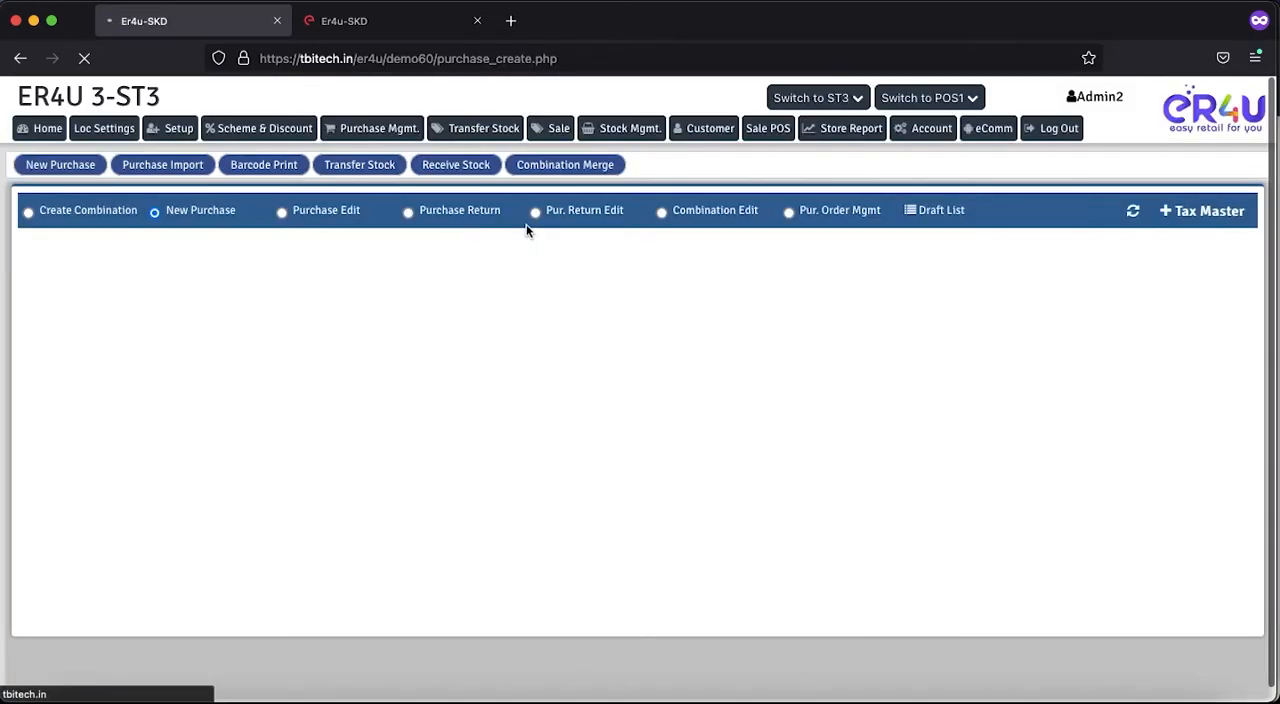
scroll(527, 231, down, 2)
scroll(535, 260, down, 2)
scroll(584, 510, up, 3)
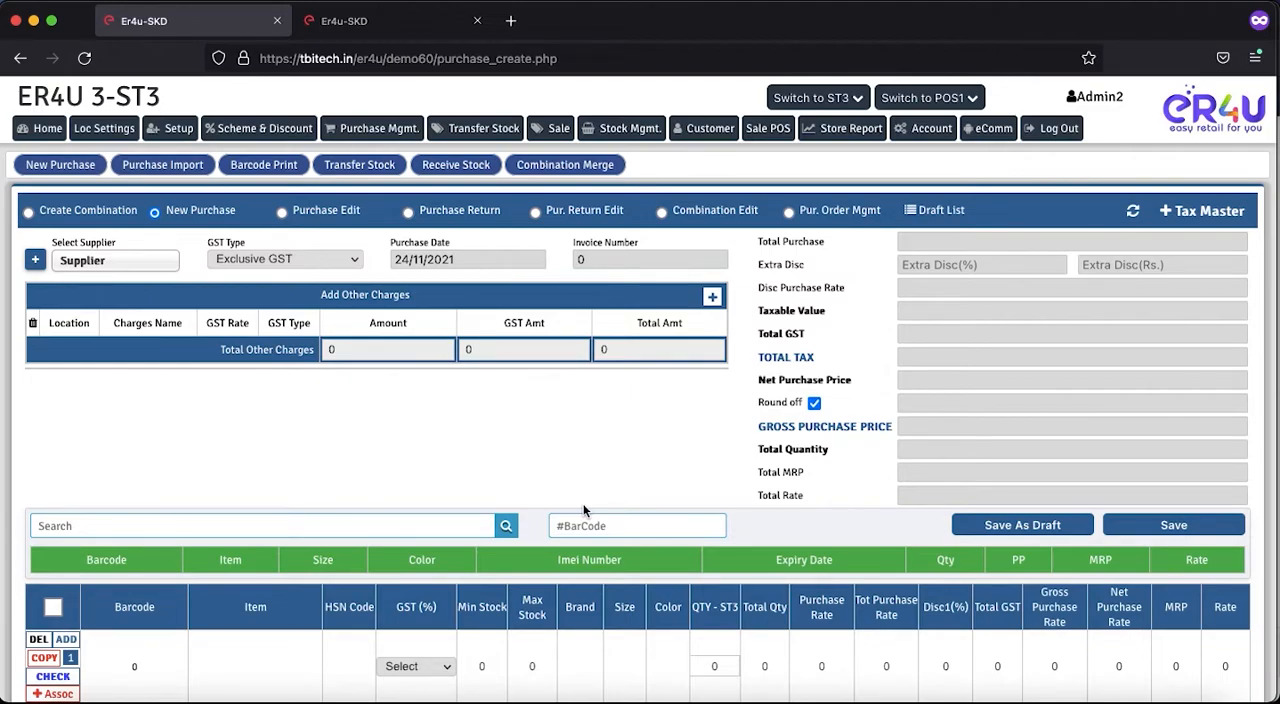
click(788, 215)
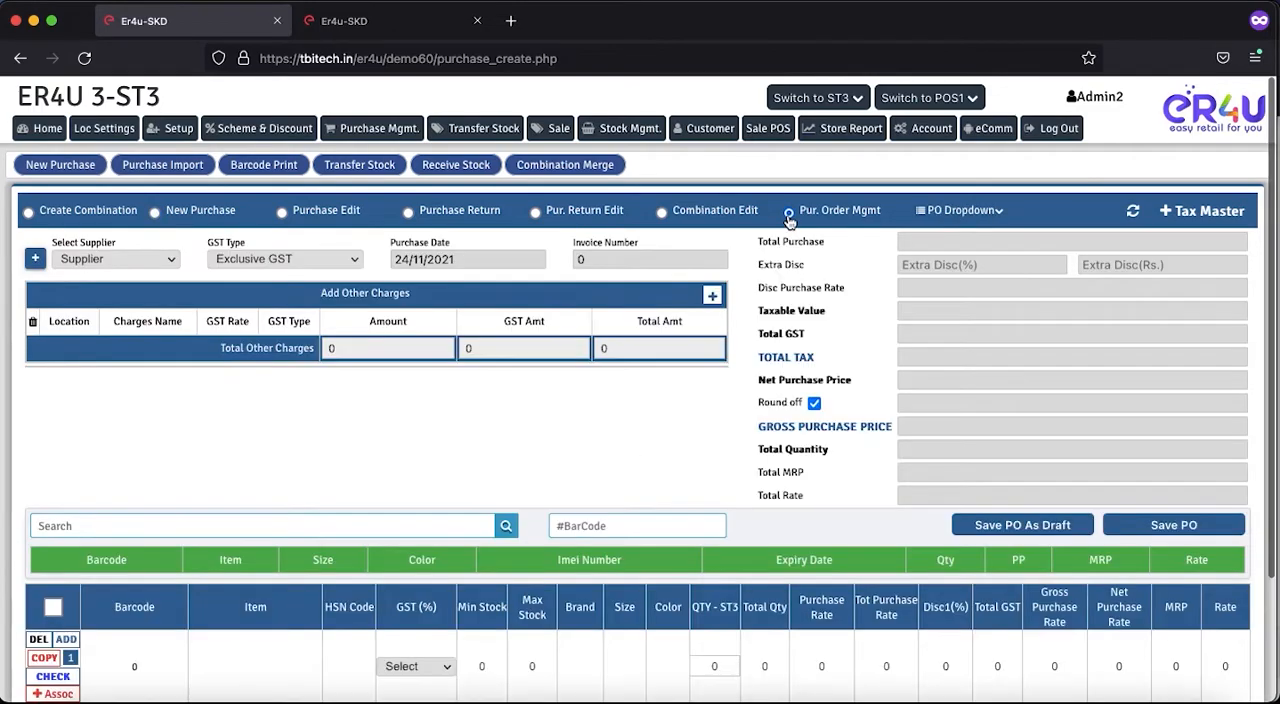
click(928, 210)
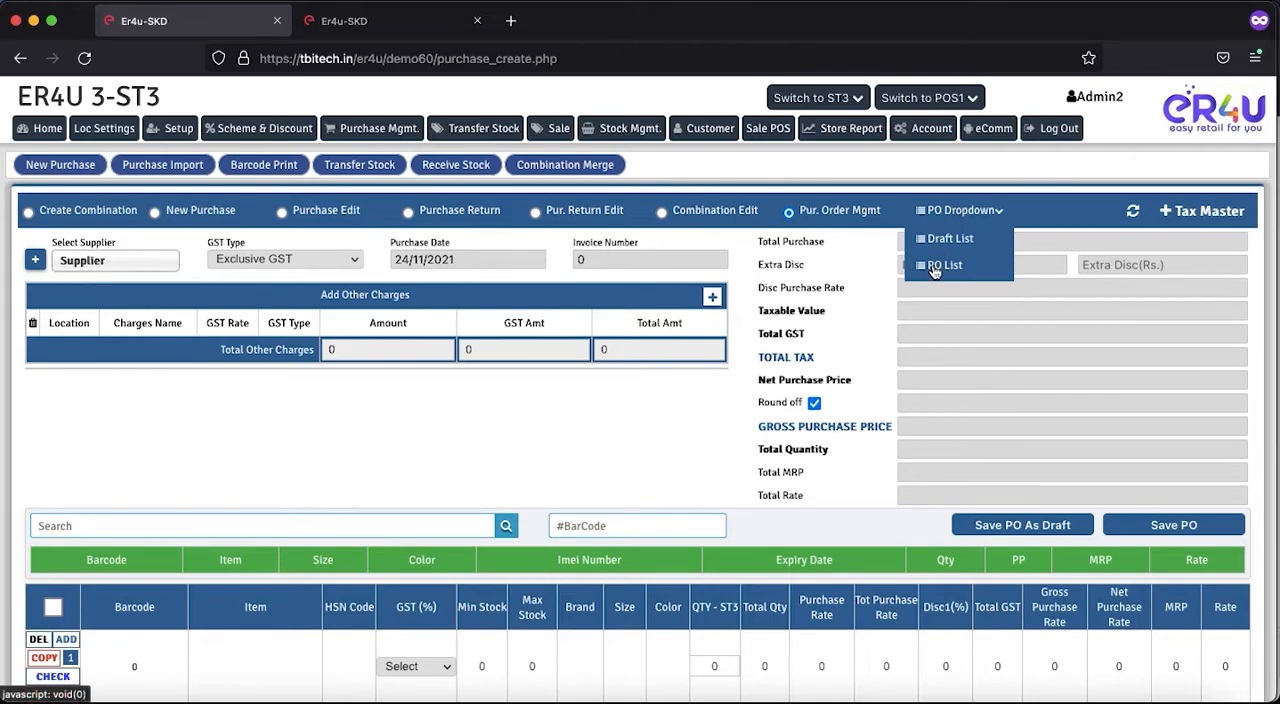
click(933, 266)
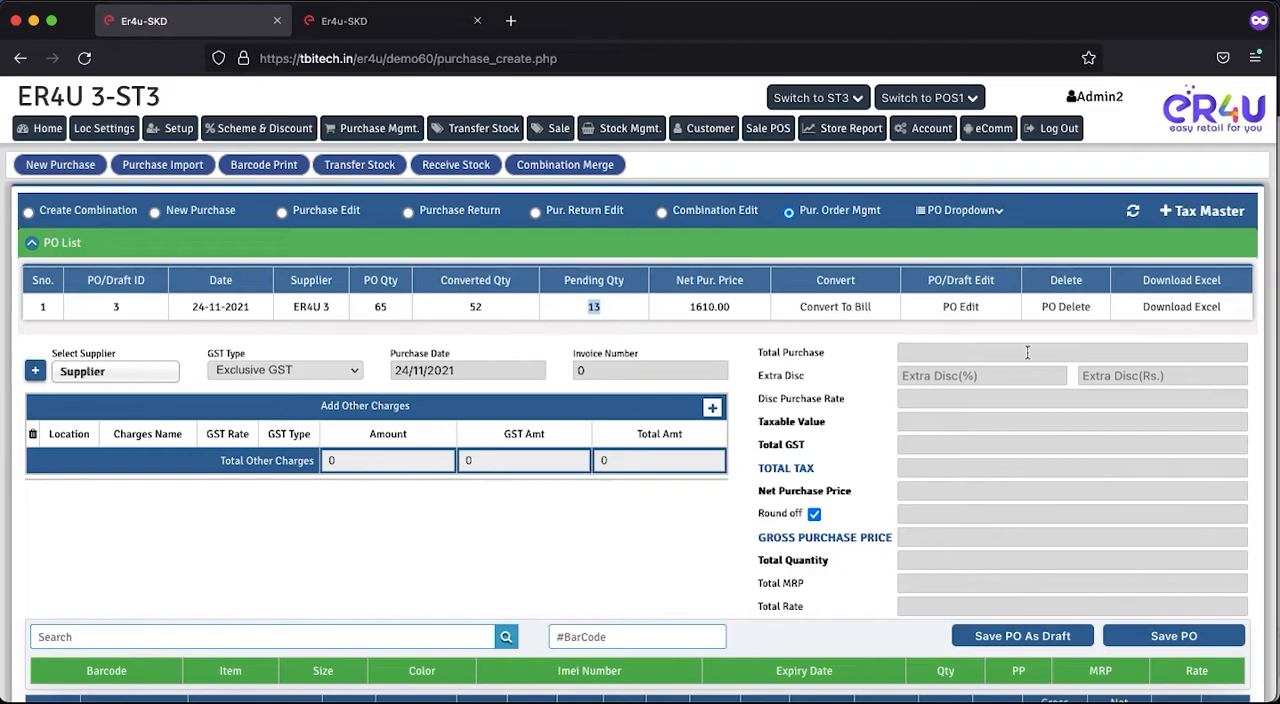
- Open the downloadable detail of purchase order 3, view it as a PDF, and close both the PDF and the detail window
click(1178, 307)
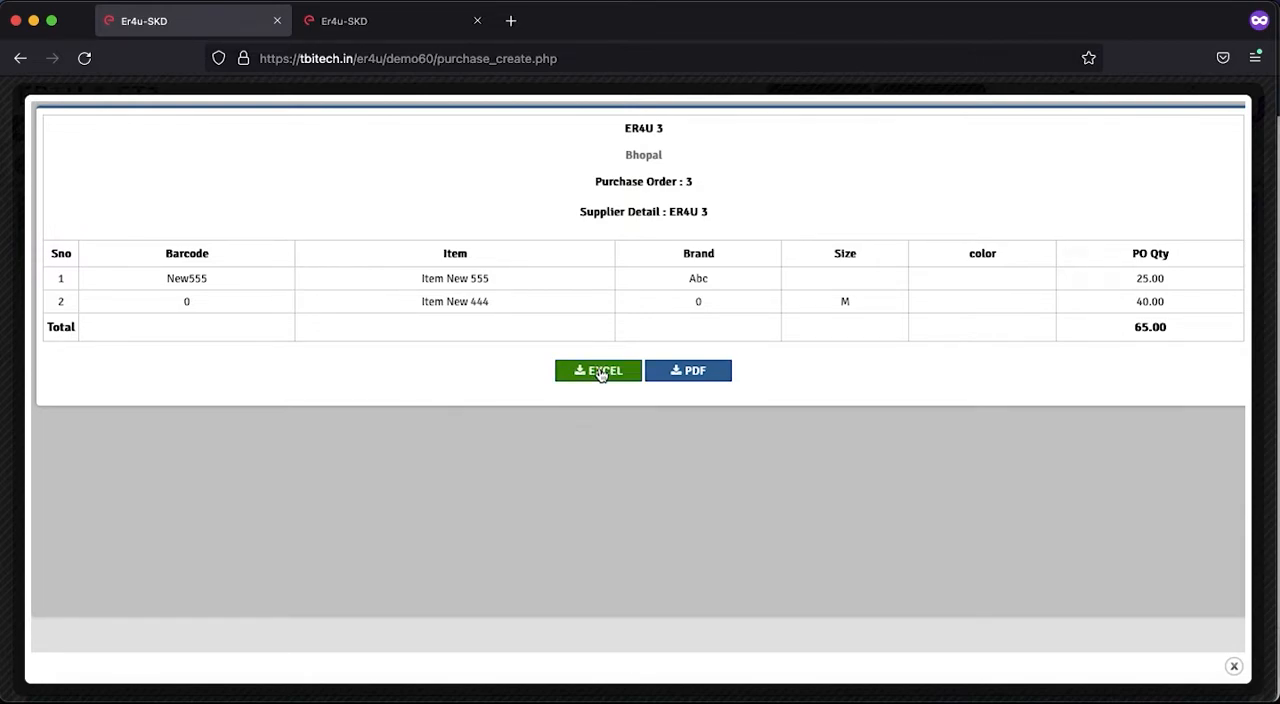
click(684, 373)
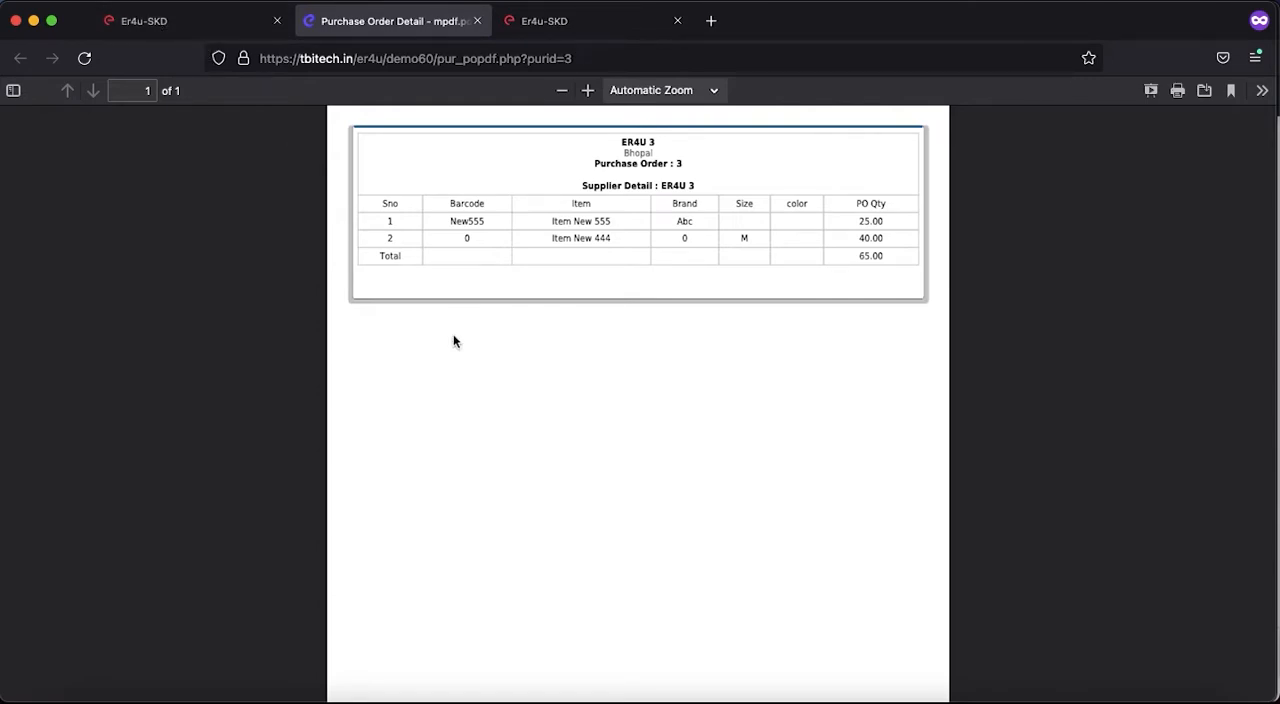
click(477, 20)
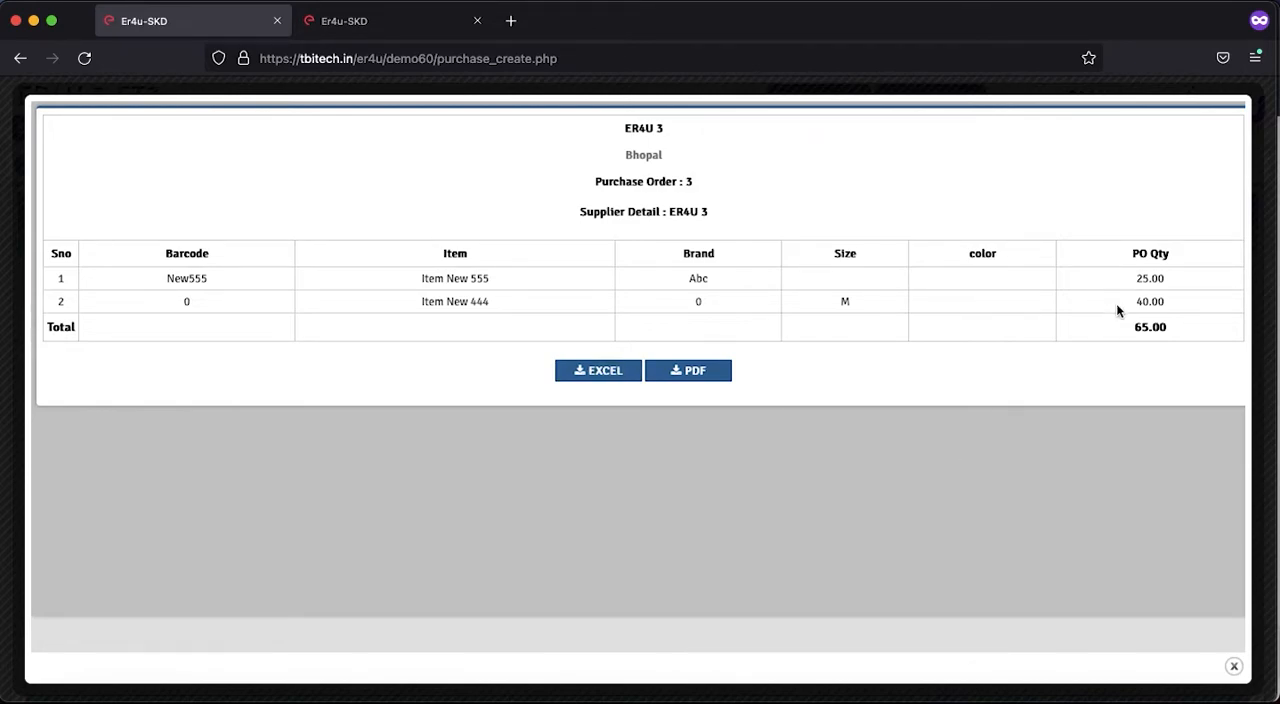
click(1233, 666)
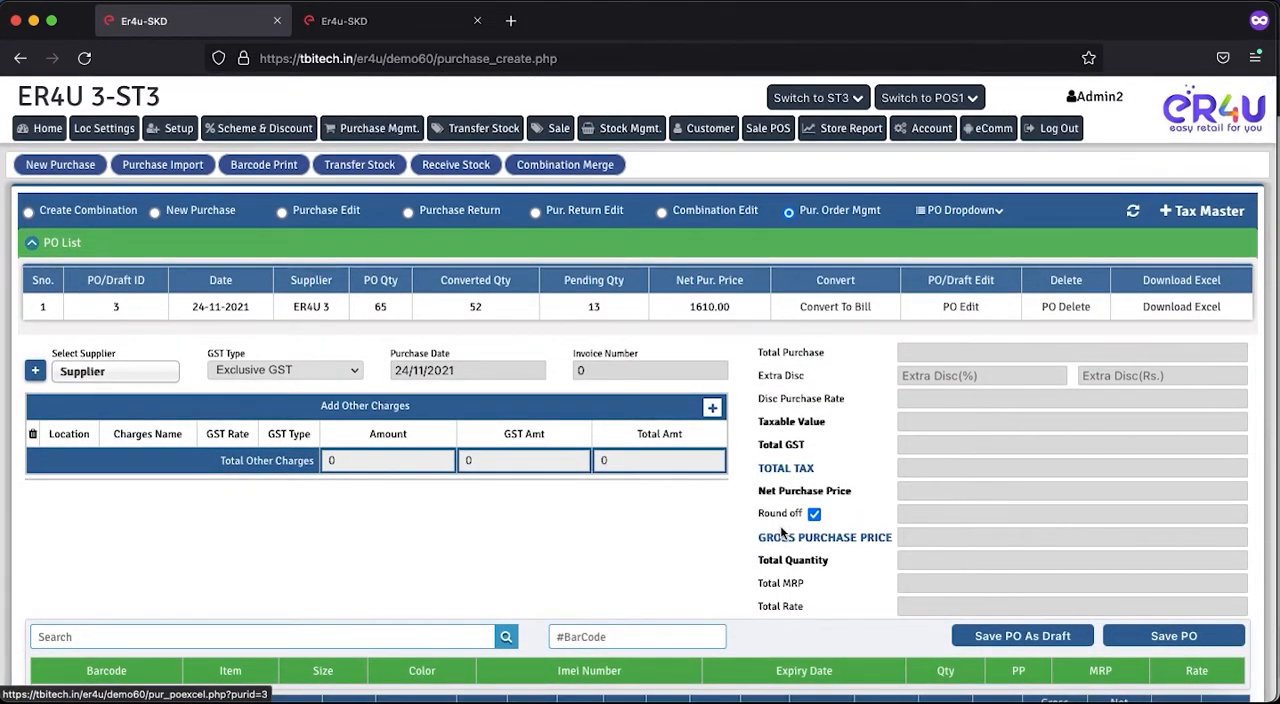
- Open the store reports in a new tab and view the bill-wise purchase report for 2021/11/24 across all locations
right_click(843, 133)
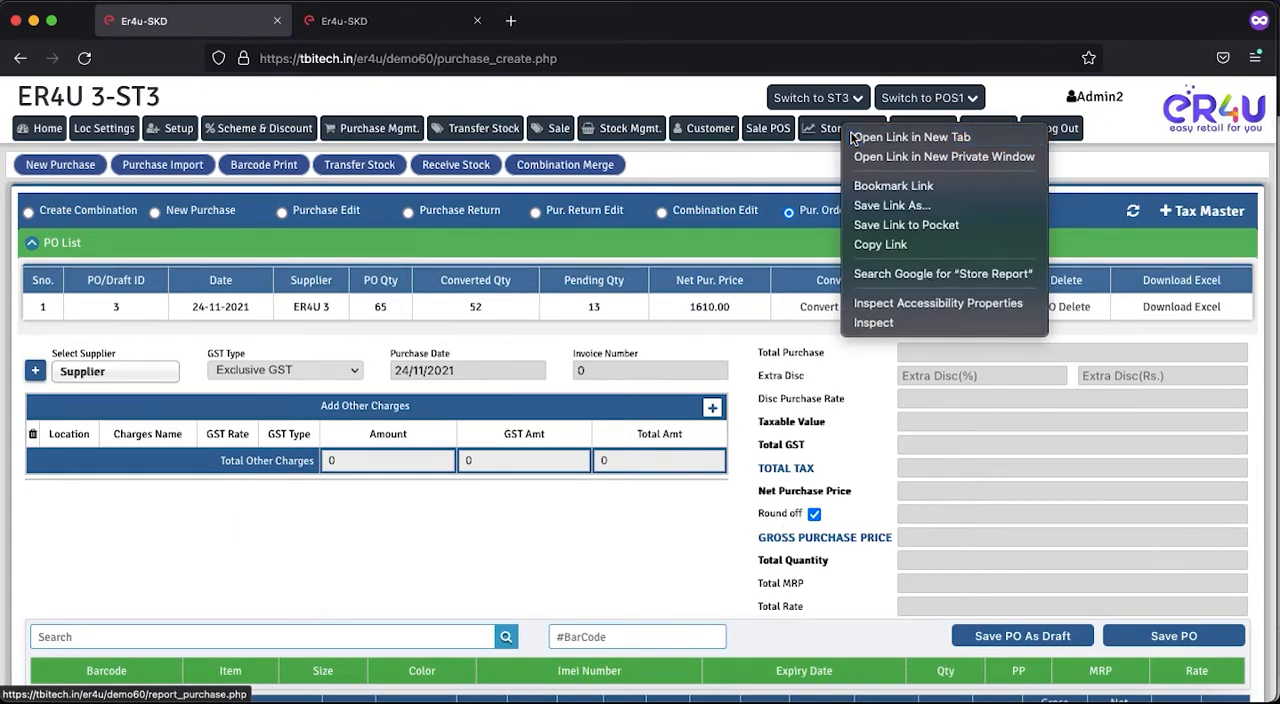
click(870, 134)
click(390, 20)
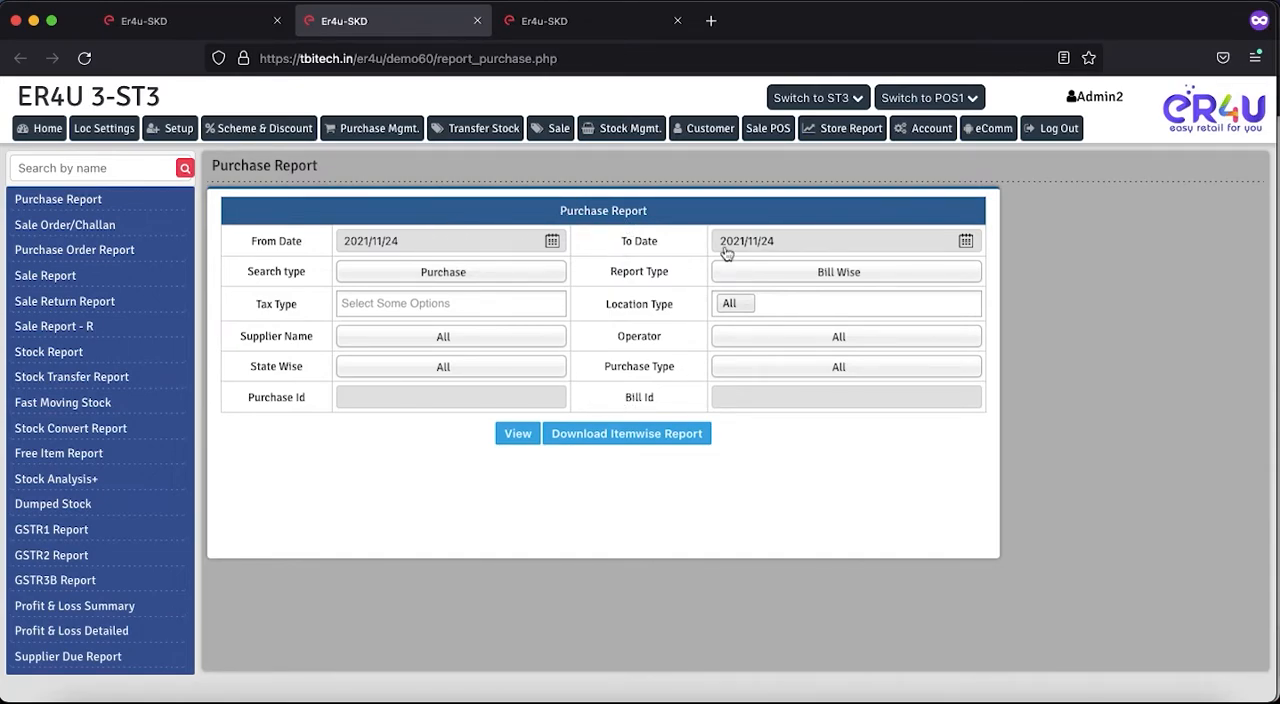
click(508, 433)
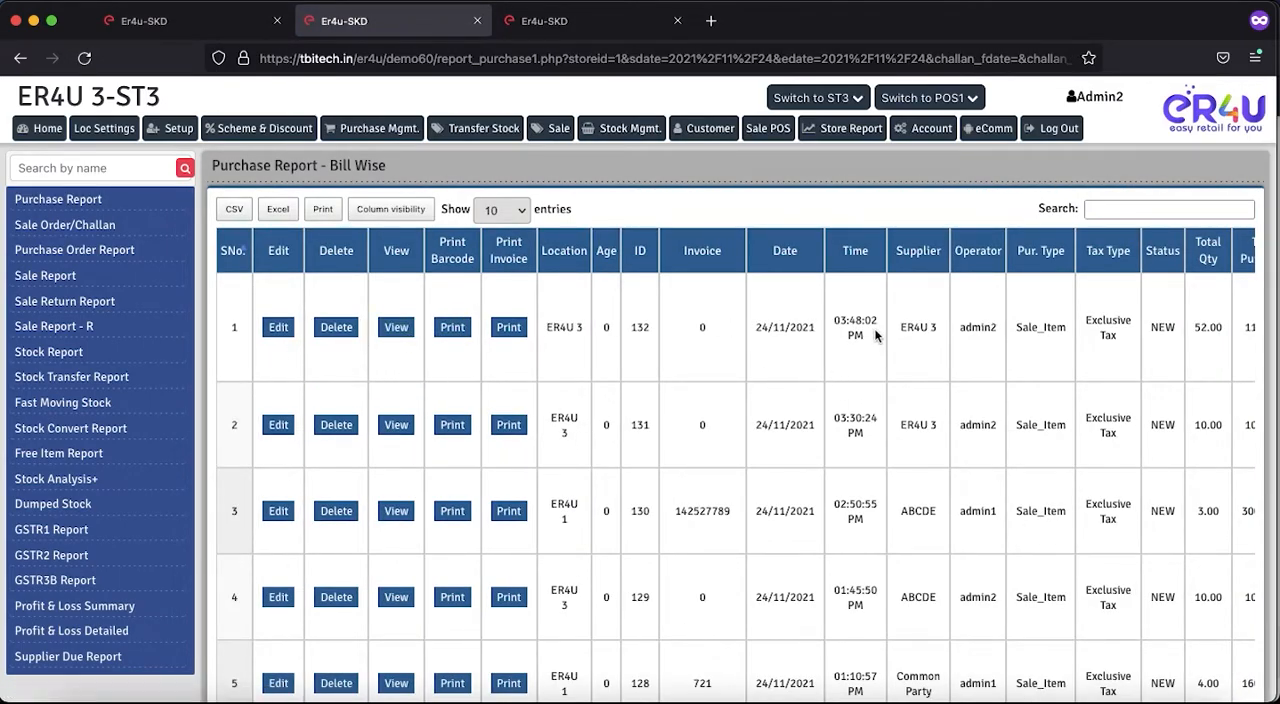
scroll(878, 335, right, 3)
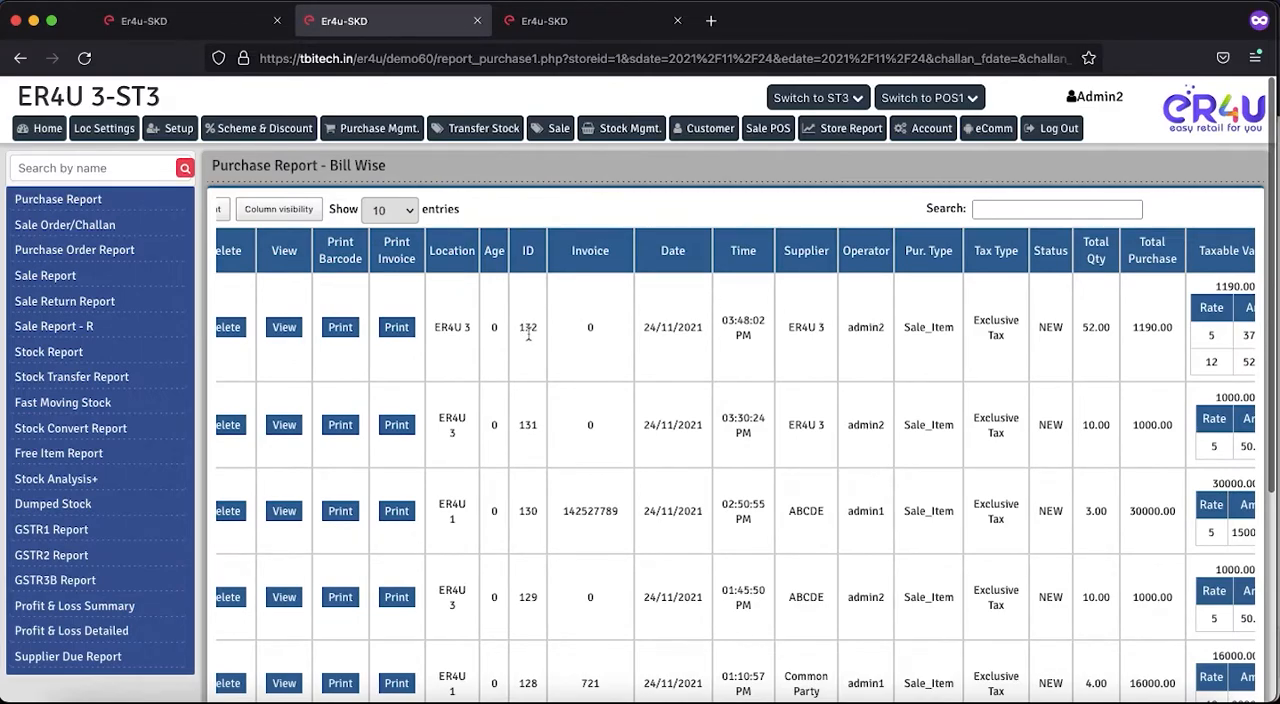
scroll(527, 338, left, 3)
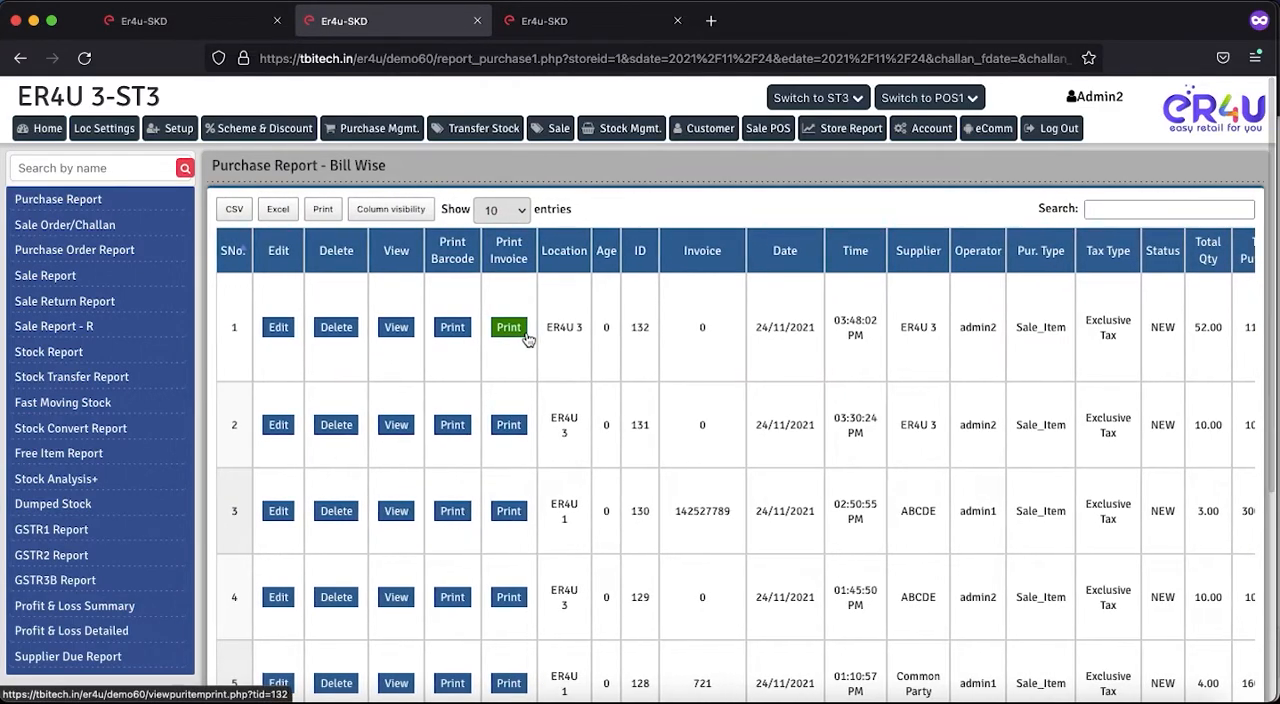
- View the item details of purchase 132 and examine the barcode of Item New 444 and the billed quantities
click(397, 328)
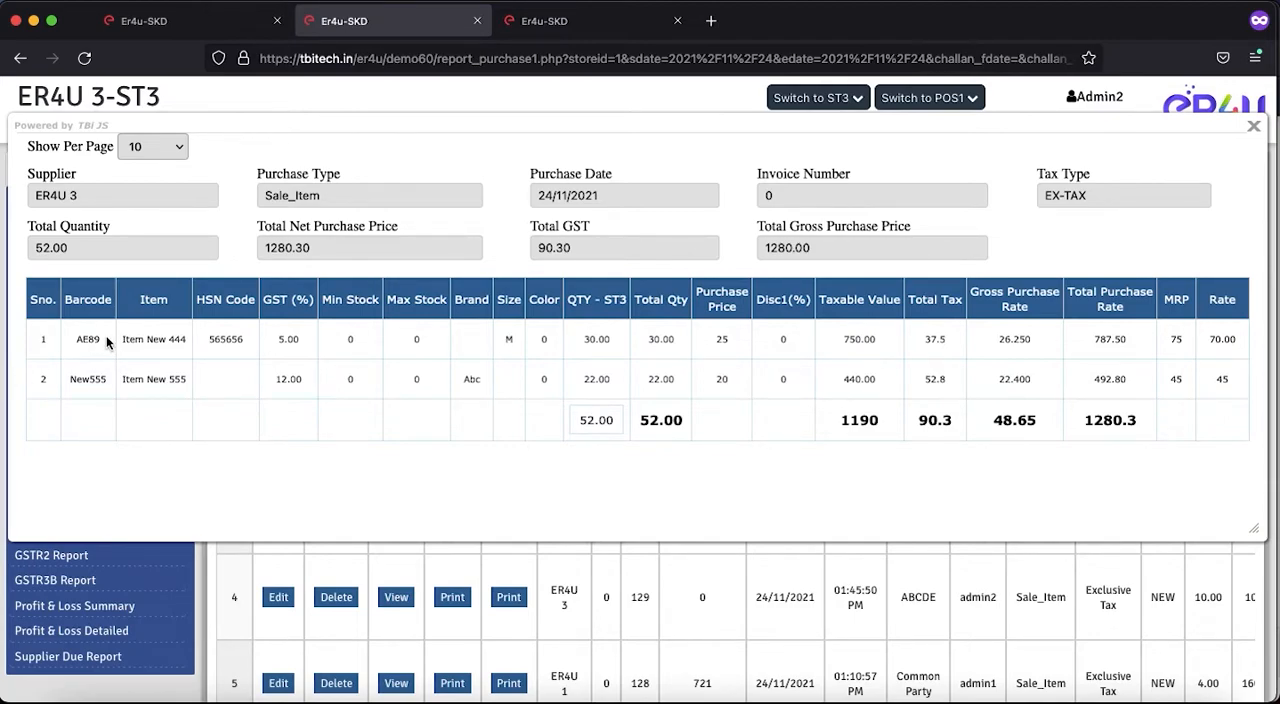
drag(101, 341, 73, 341)
scroll(858, 380, down, 1)
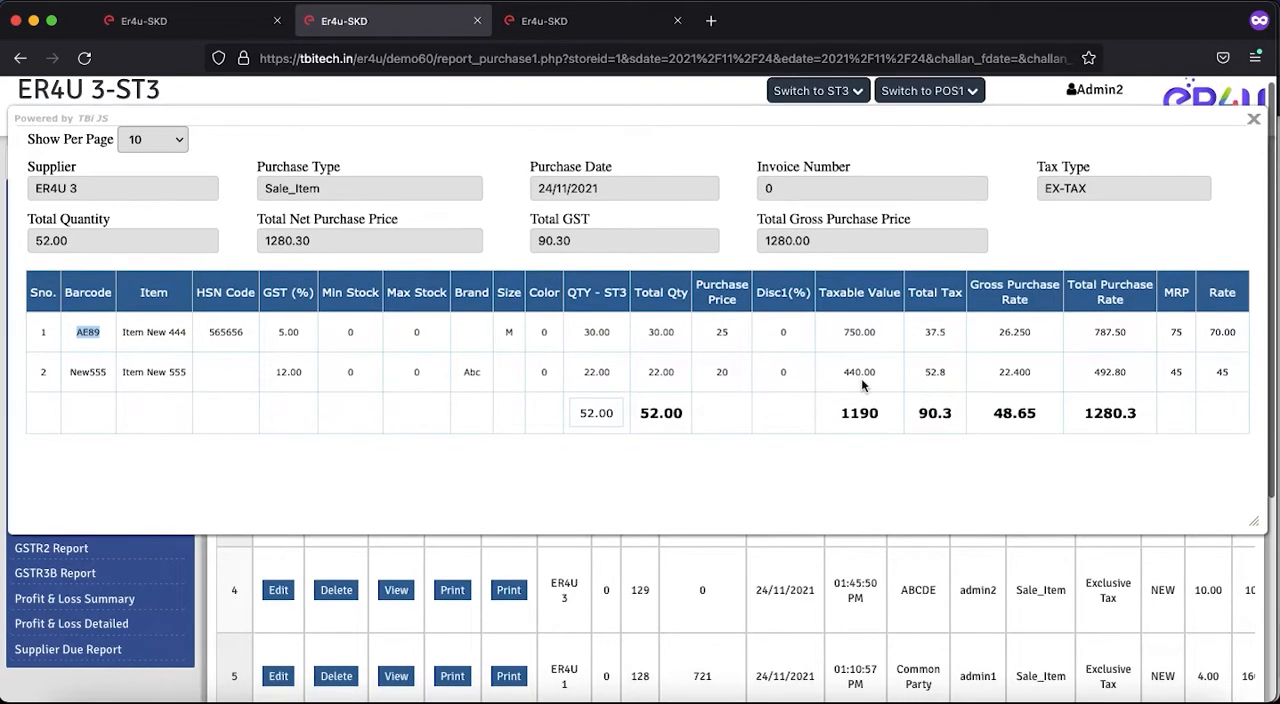
scroll(1155, 362, up, 1)
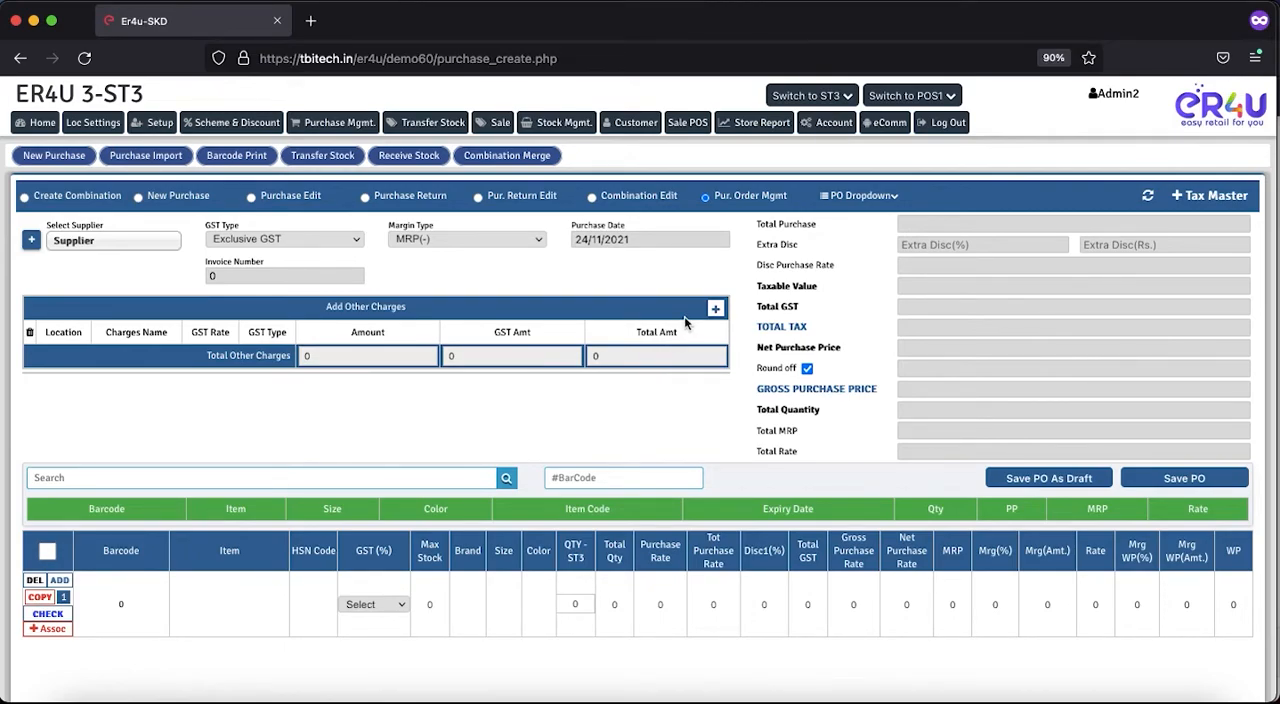
- Go to the store reports, search the report list for "pur" and open the Purchase Order Report
click(750, 127)
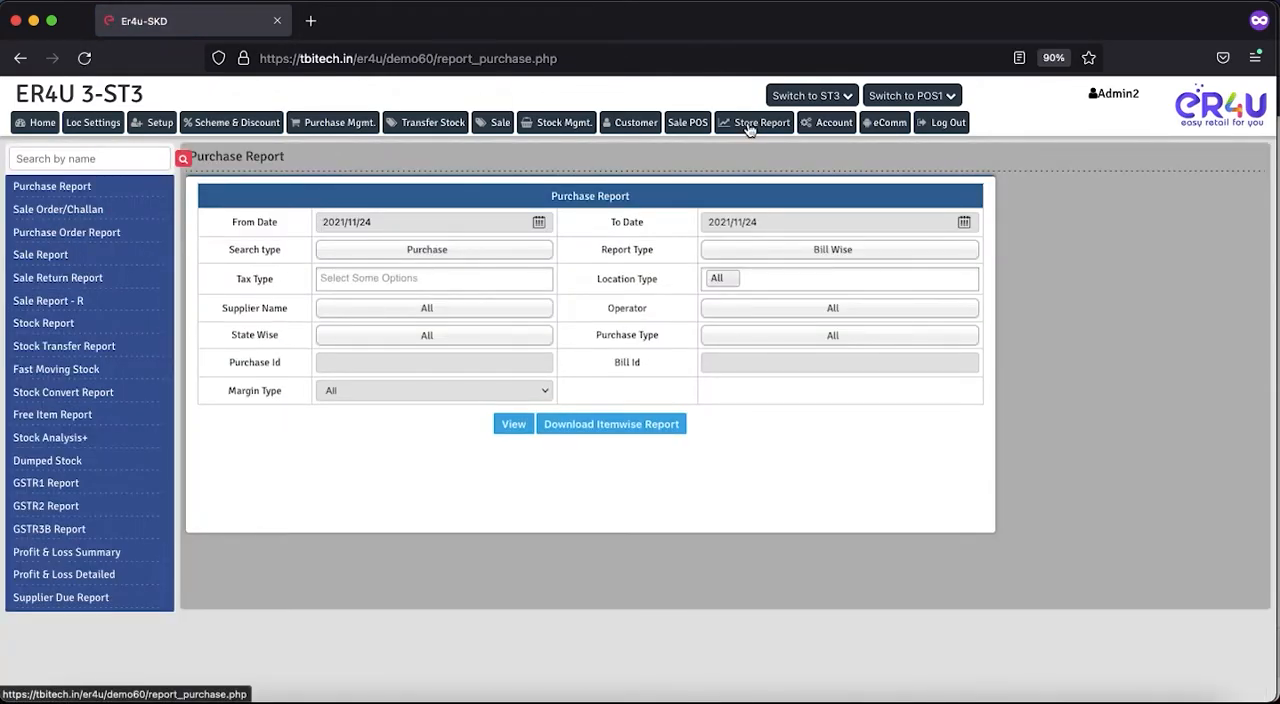
click(51, 160)
text(pur)
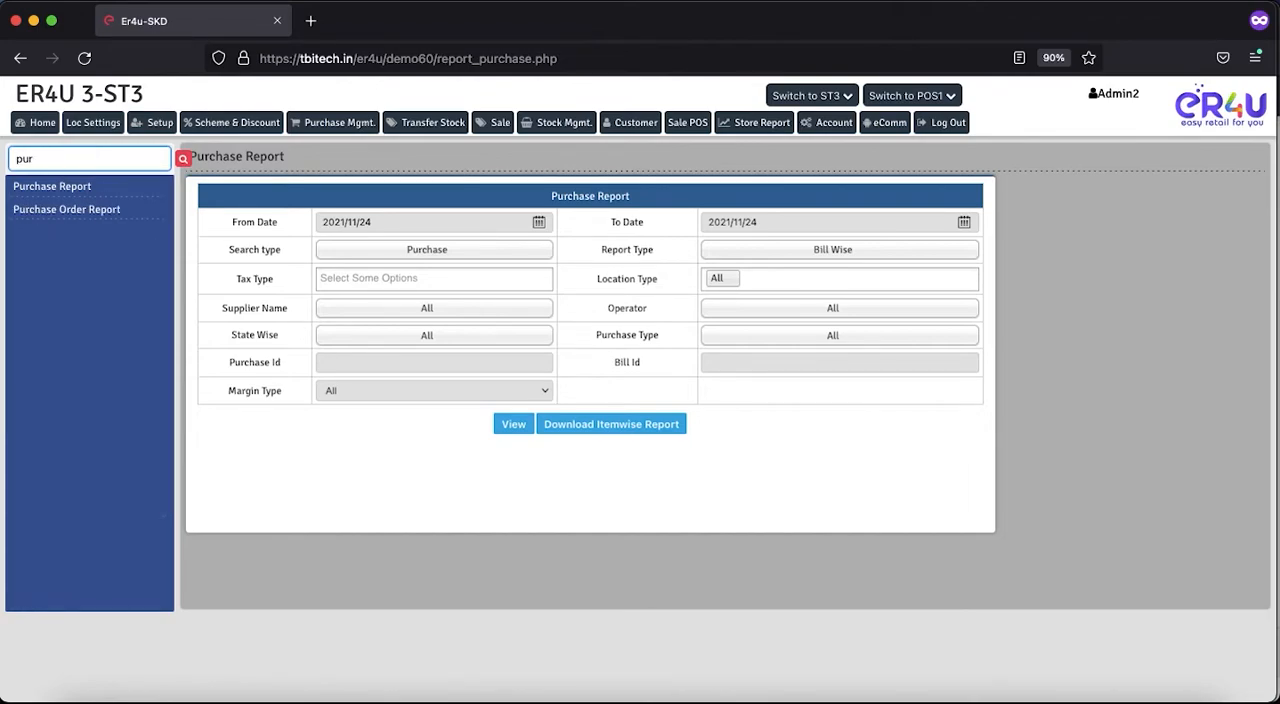
click(60, 210)
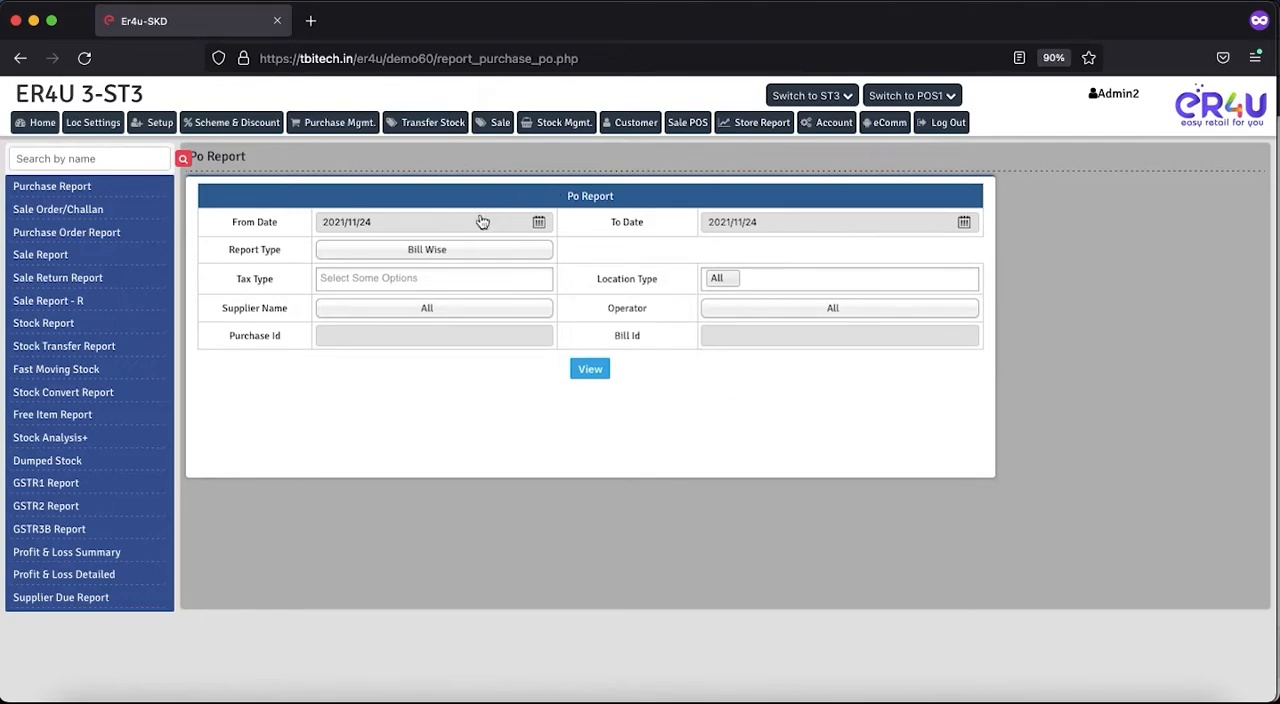
- Review the From Date, Report Type, Tax Type and Location Type filters of the PO report, keeping the Bill Wise report type
click(547, 227)
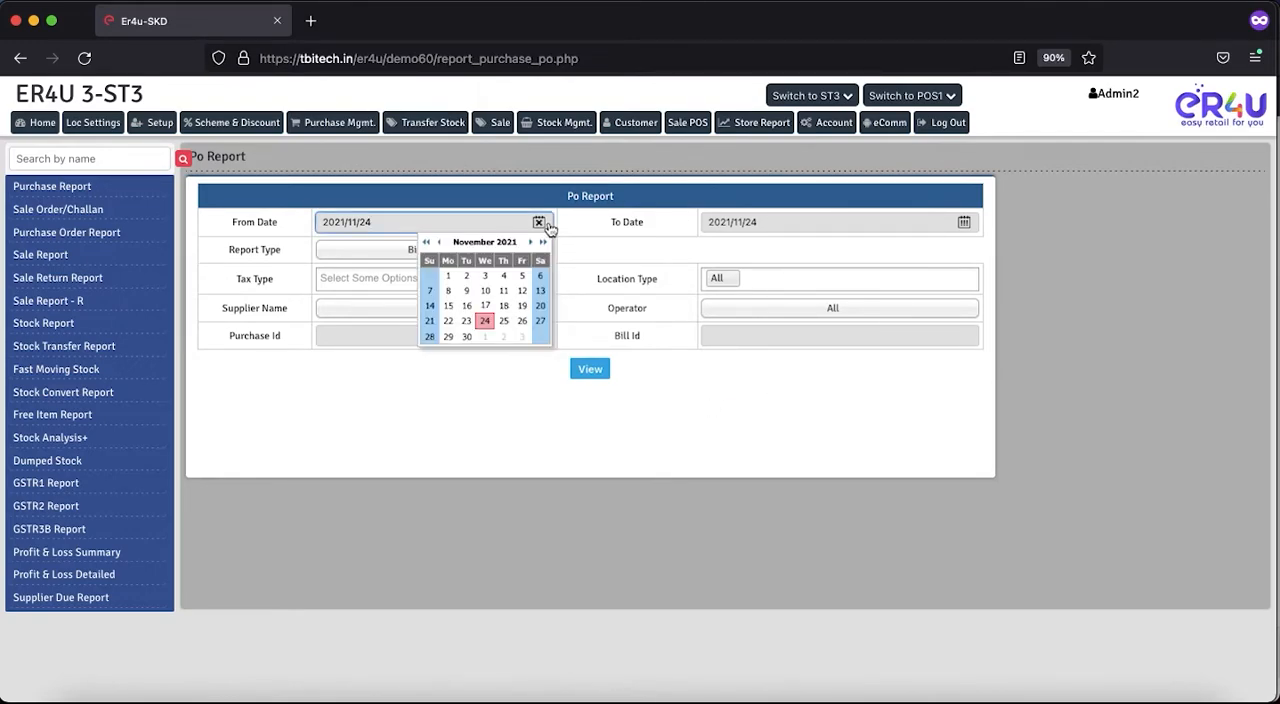
click(539, 222)
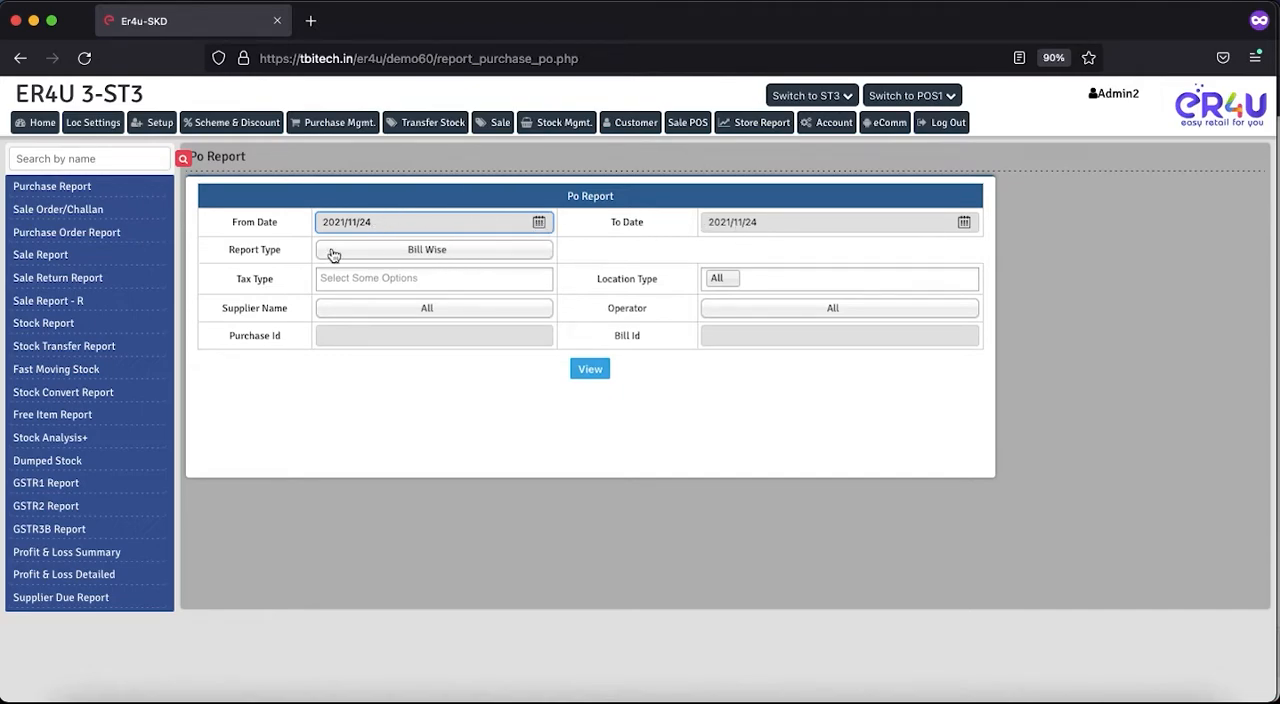
click(447, 256)
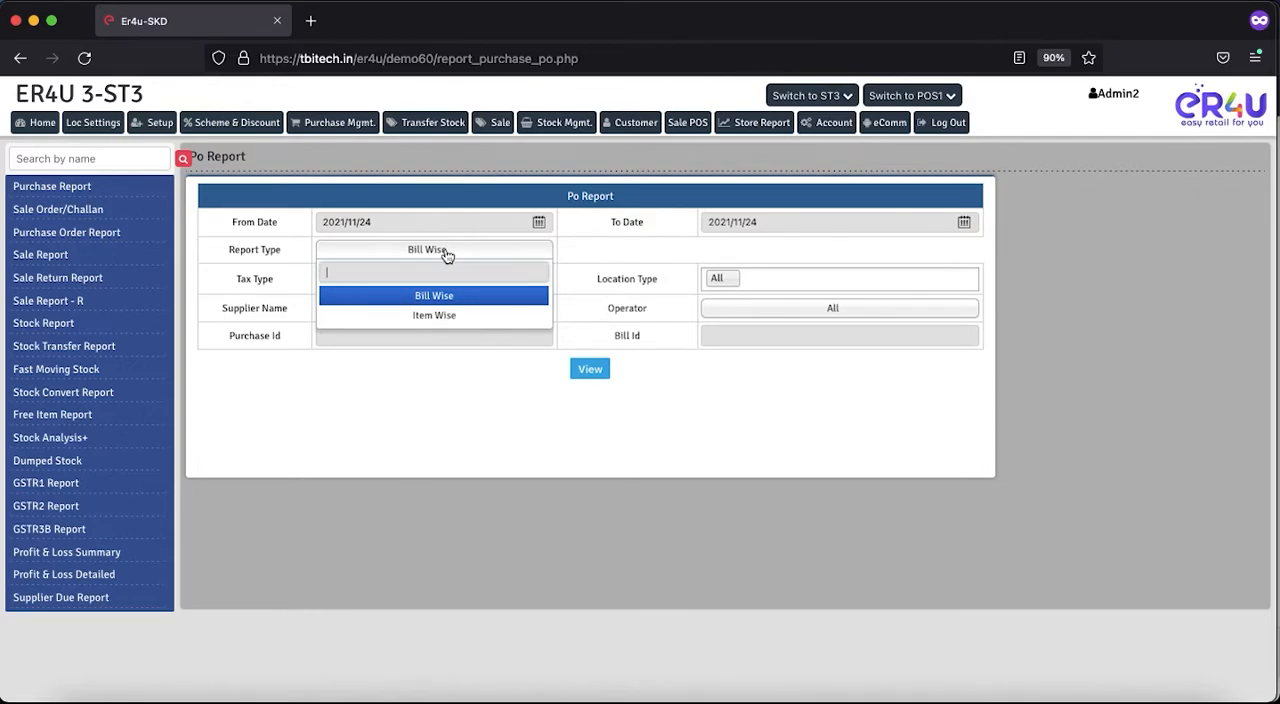
click(433, 298)
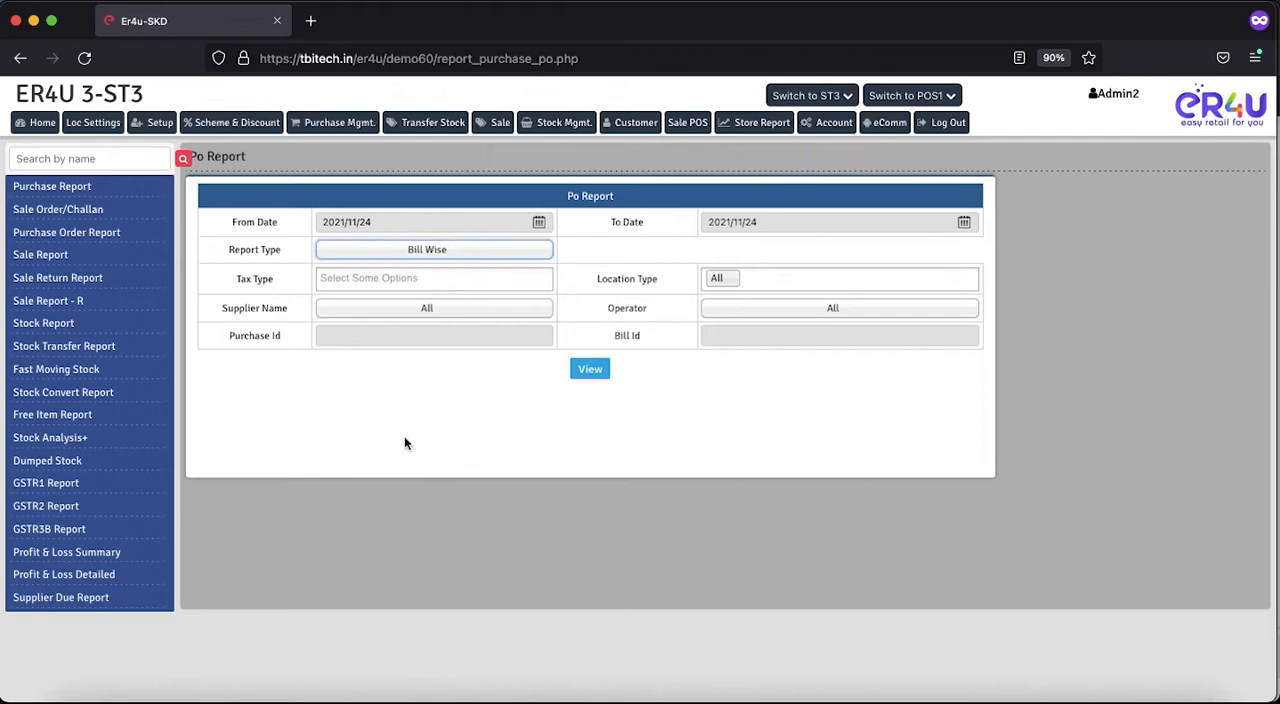
double_click(262, 279)
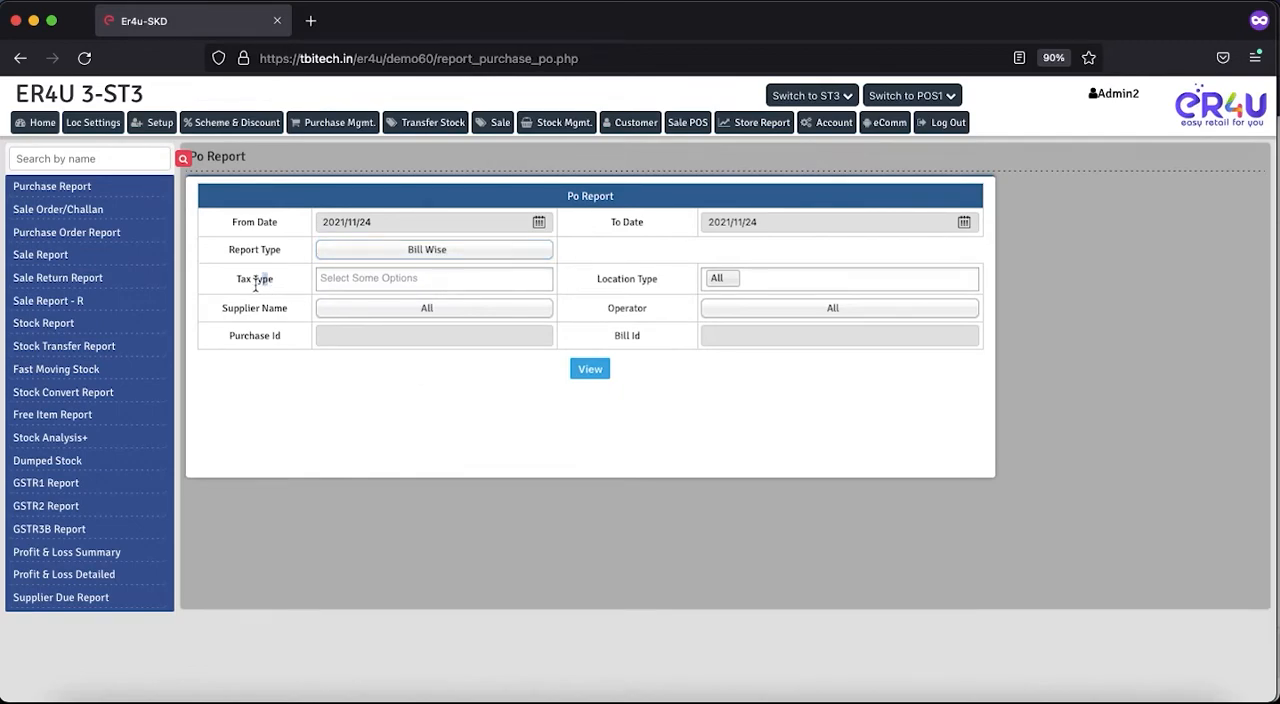
click(365, 279)
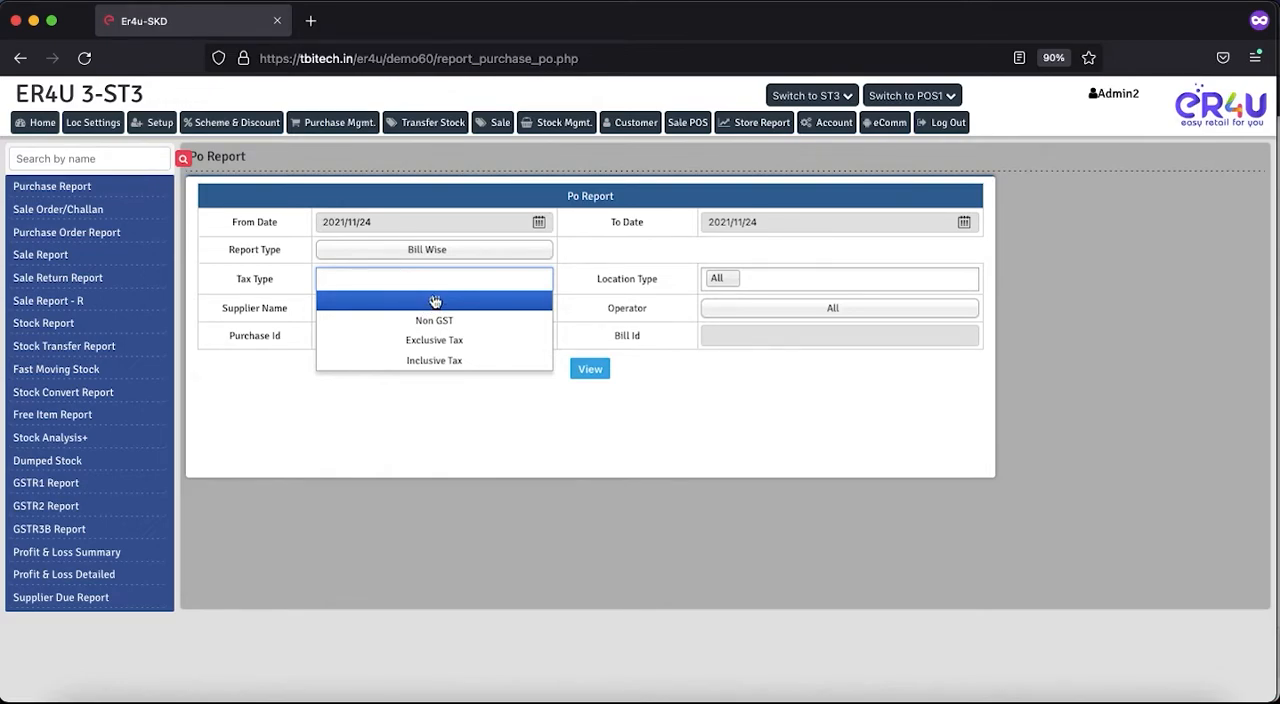
click(322, 425)
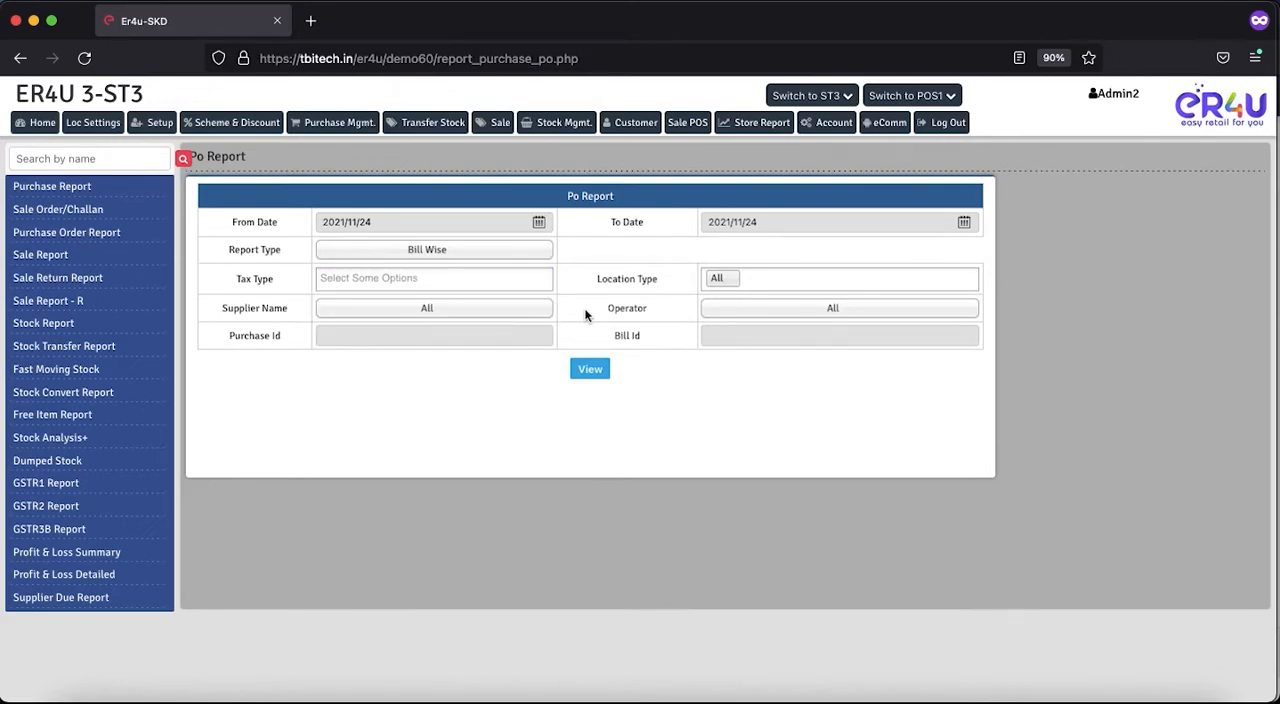
drag(661, 278, 632, 279)
click(751, 270)
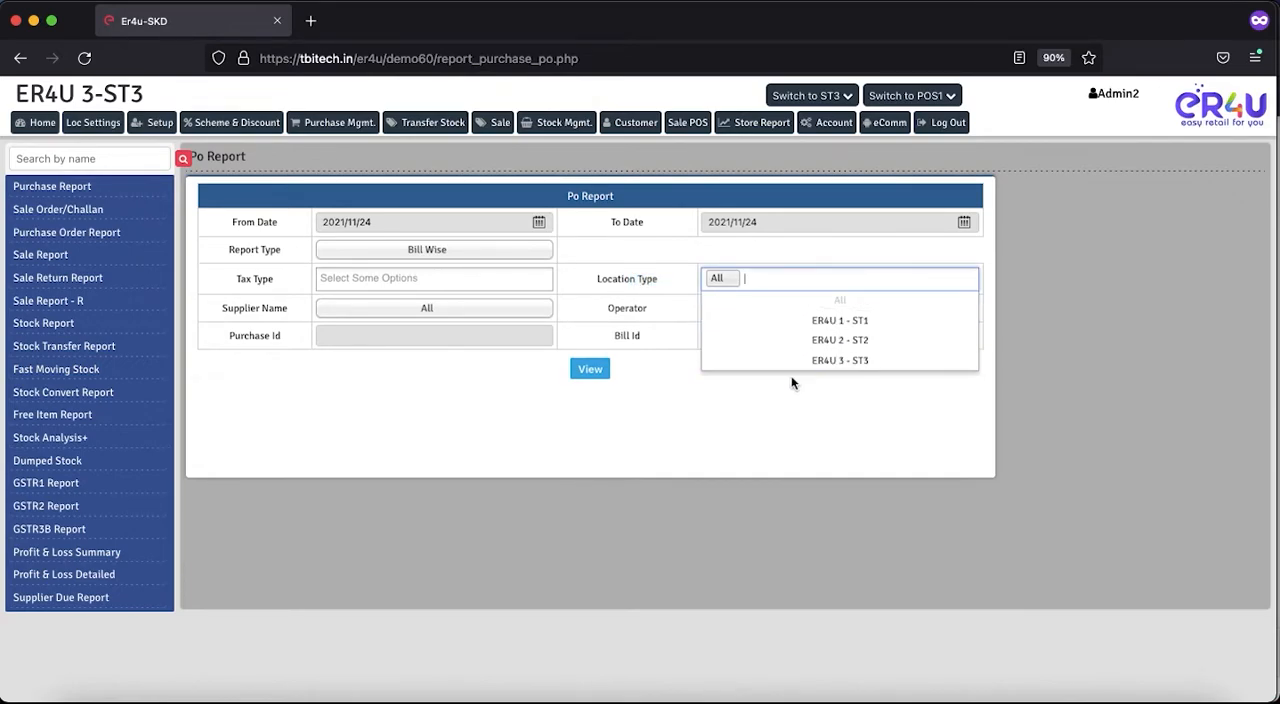
click(662, 430)
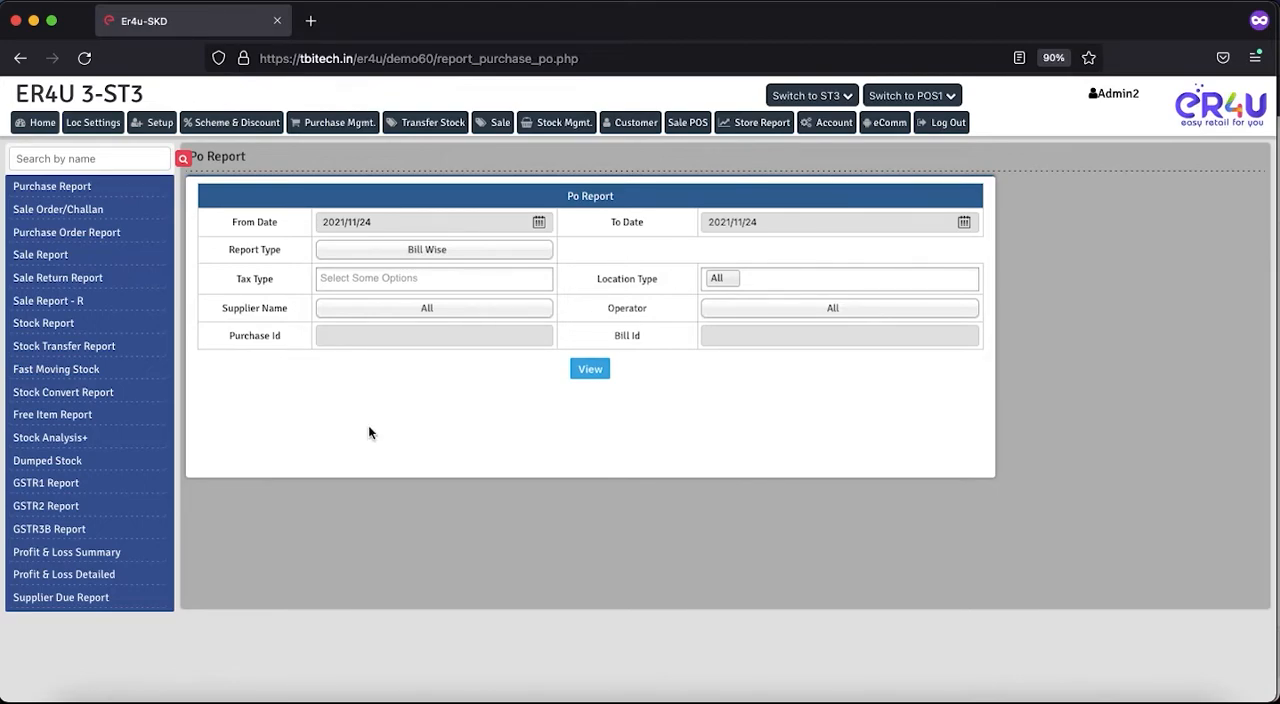
- Look through the available suppliers and operators in the PO report filters, keeping both set to All
click(426, 312)
scroll(431, 451, down, 2)
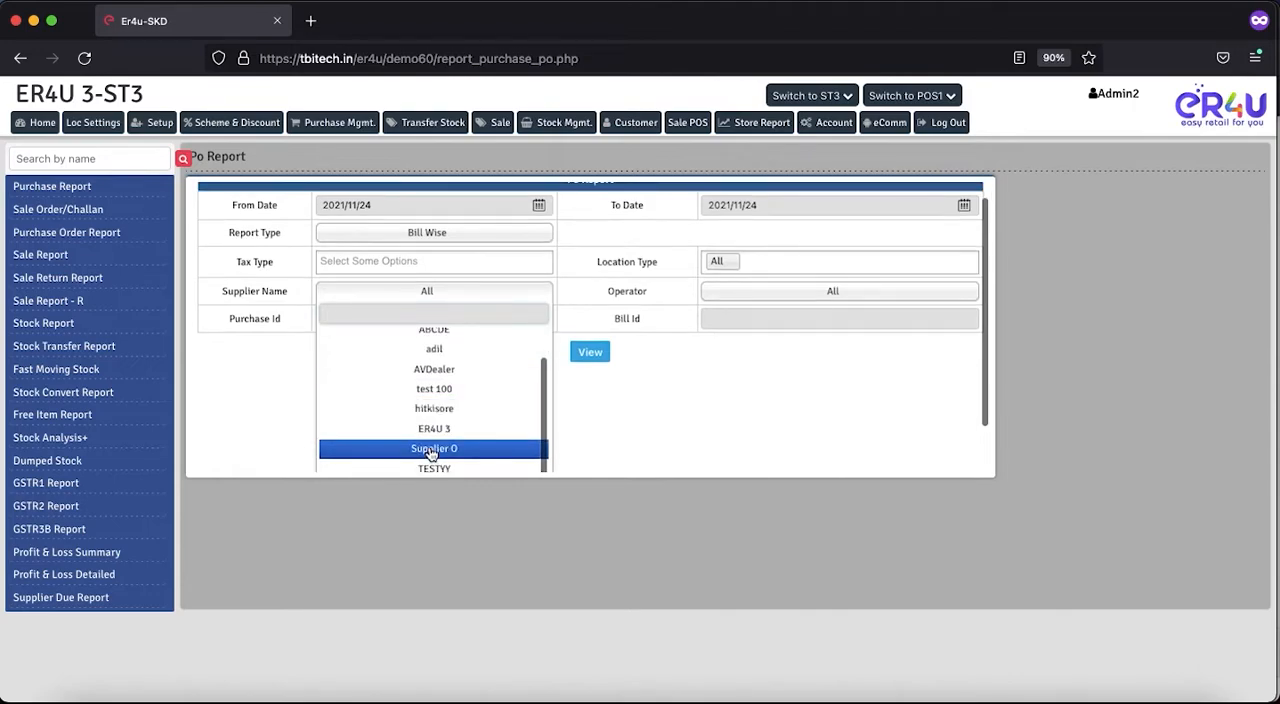
scroll(431, 452, down, 2)
scroll(430, 455, up, 5)
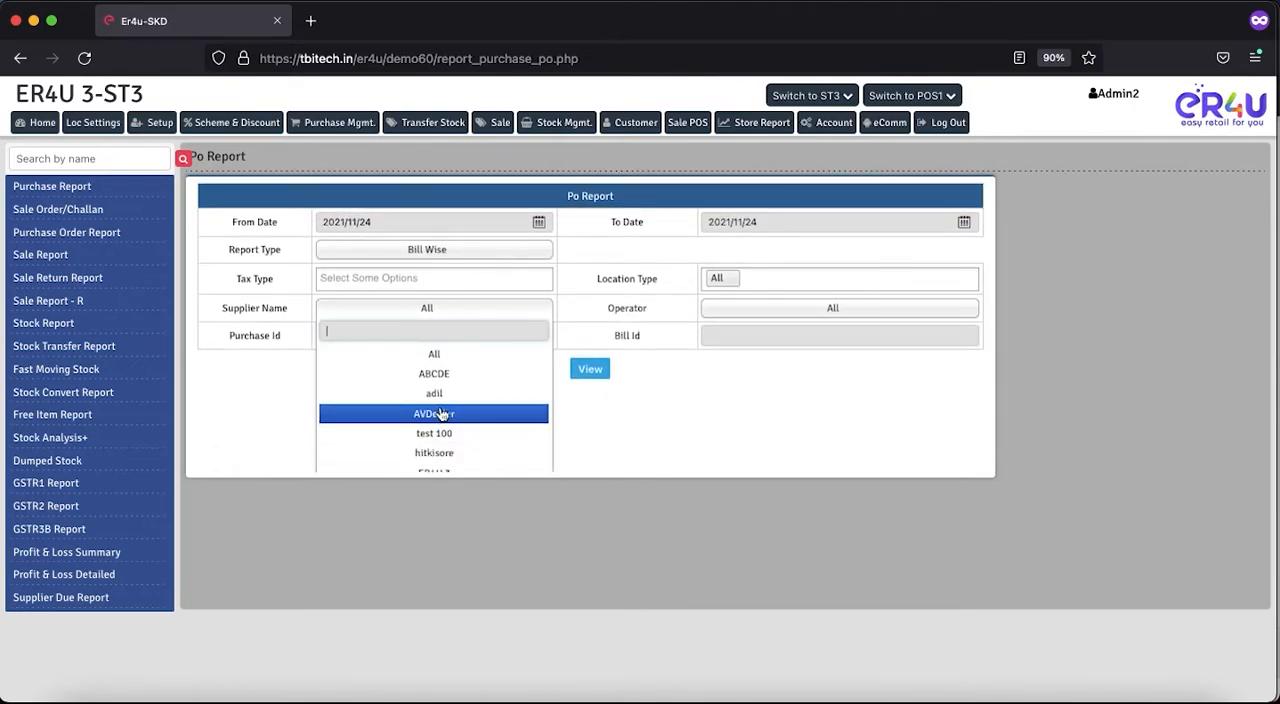
click(605, 433)
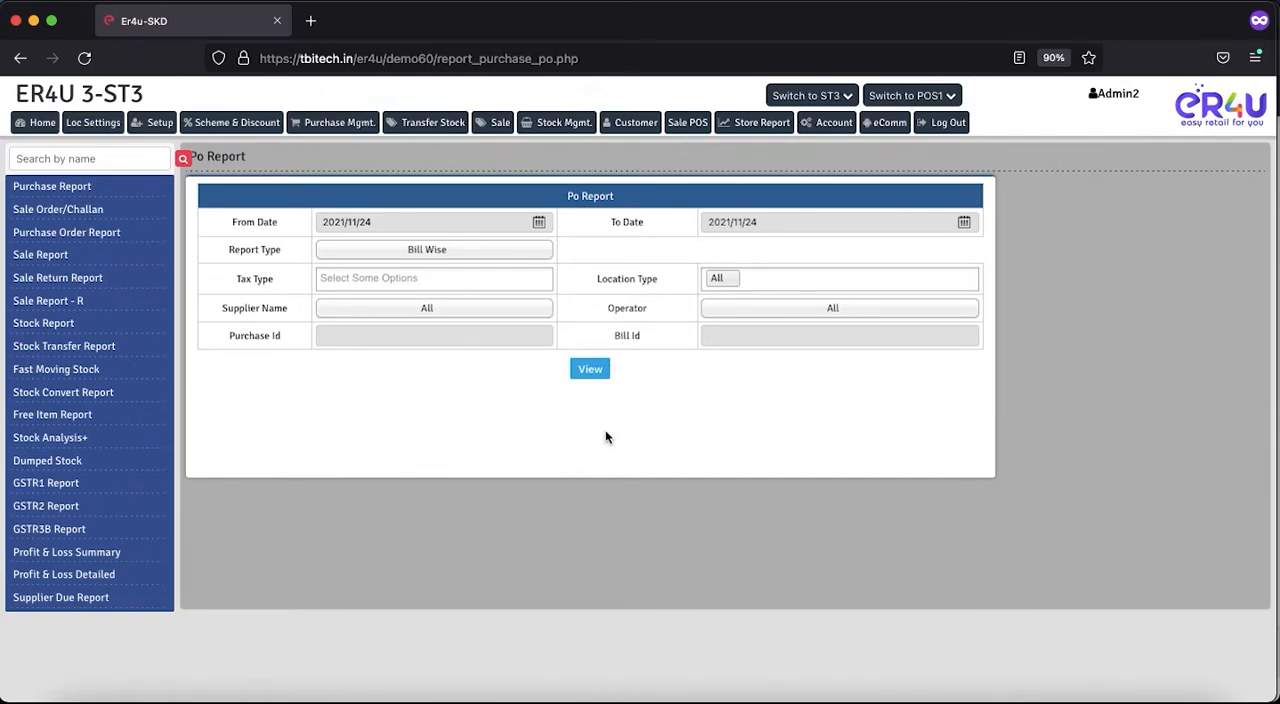
drag(650, 308, 632, 310)
click(807, 309)
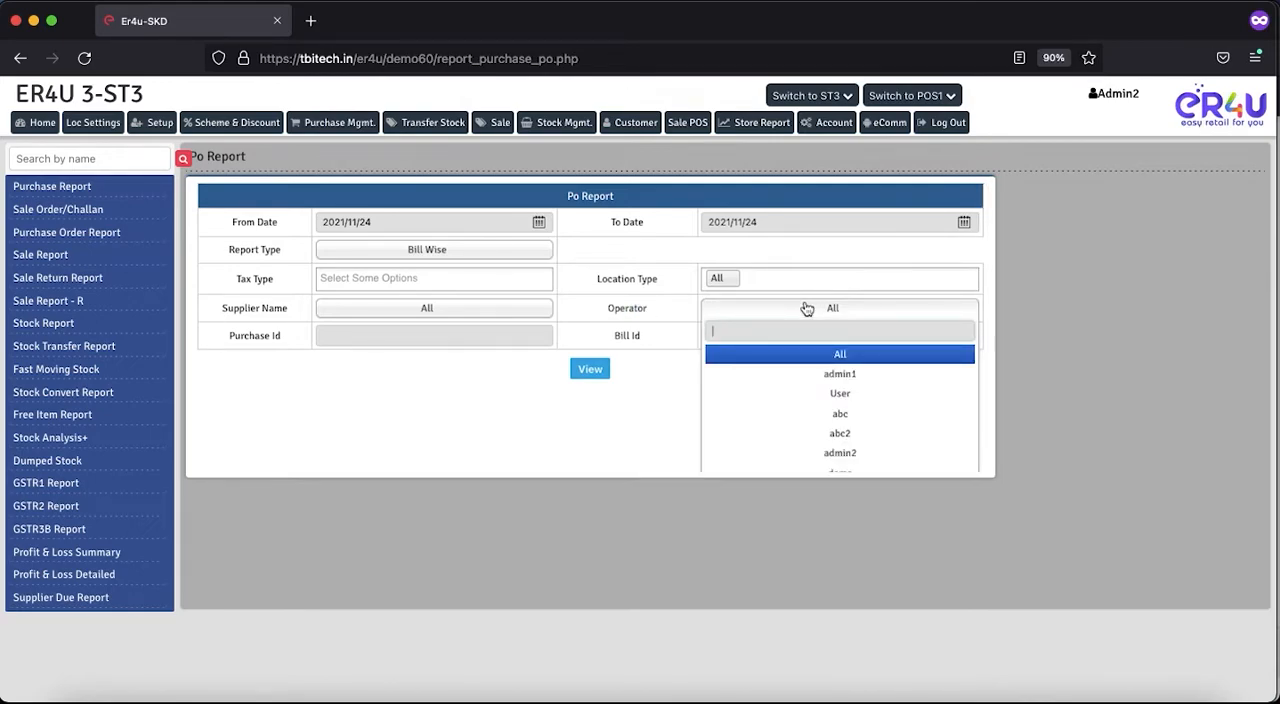
scroll(797, 418, down, 1)
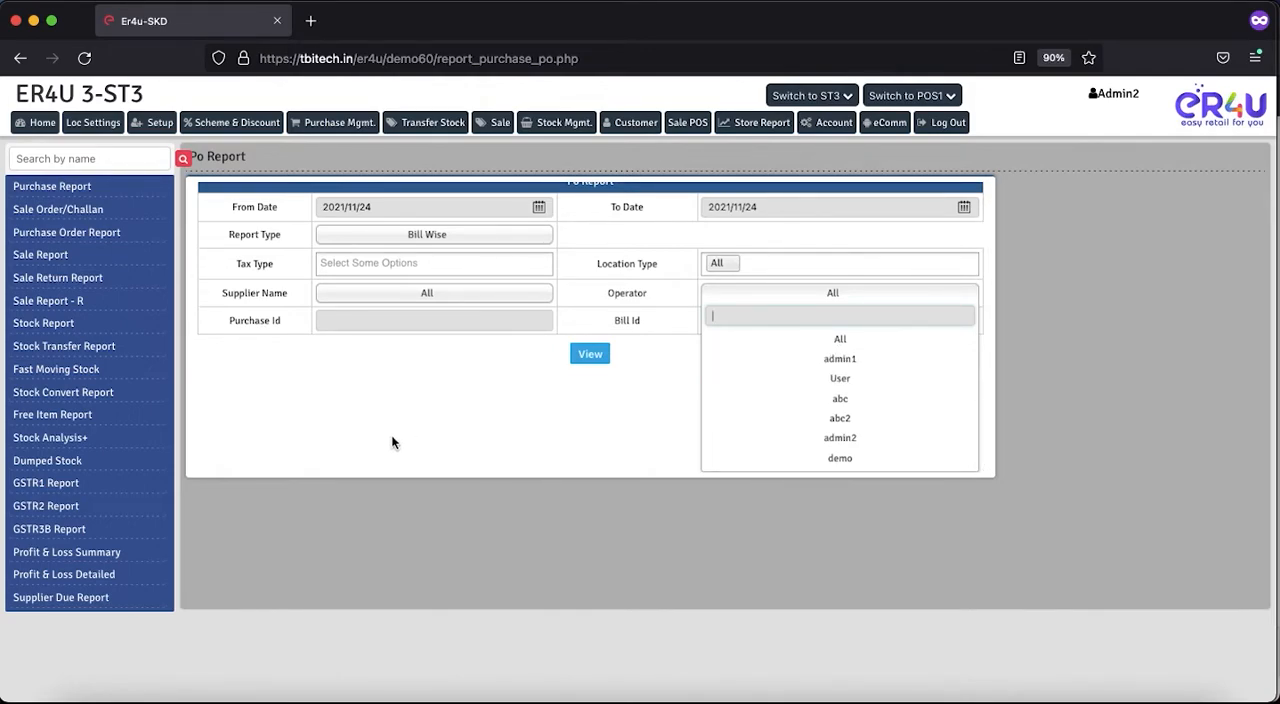
click(528, 460)
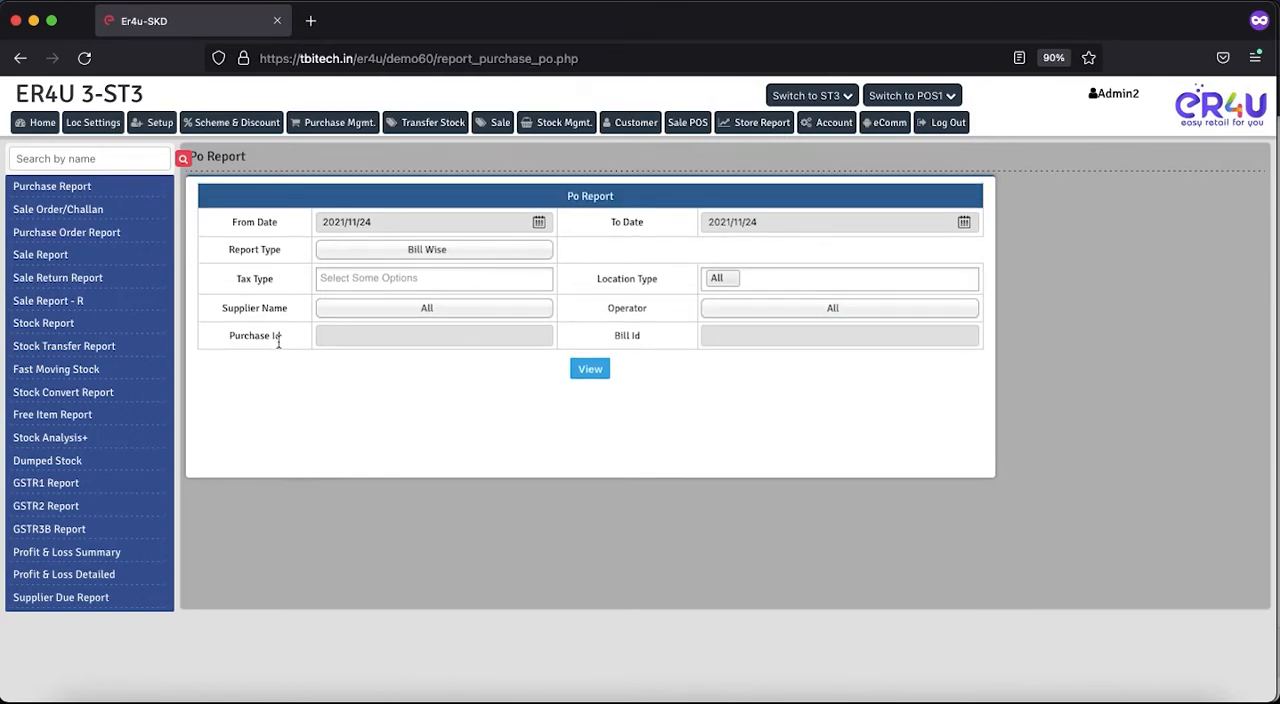
- Leave the Purchase Id and Bill Id filters empty, then view the bill-wise PO report and examine its quantity and price columns
click(381, 345)
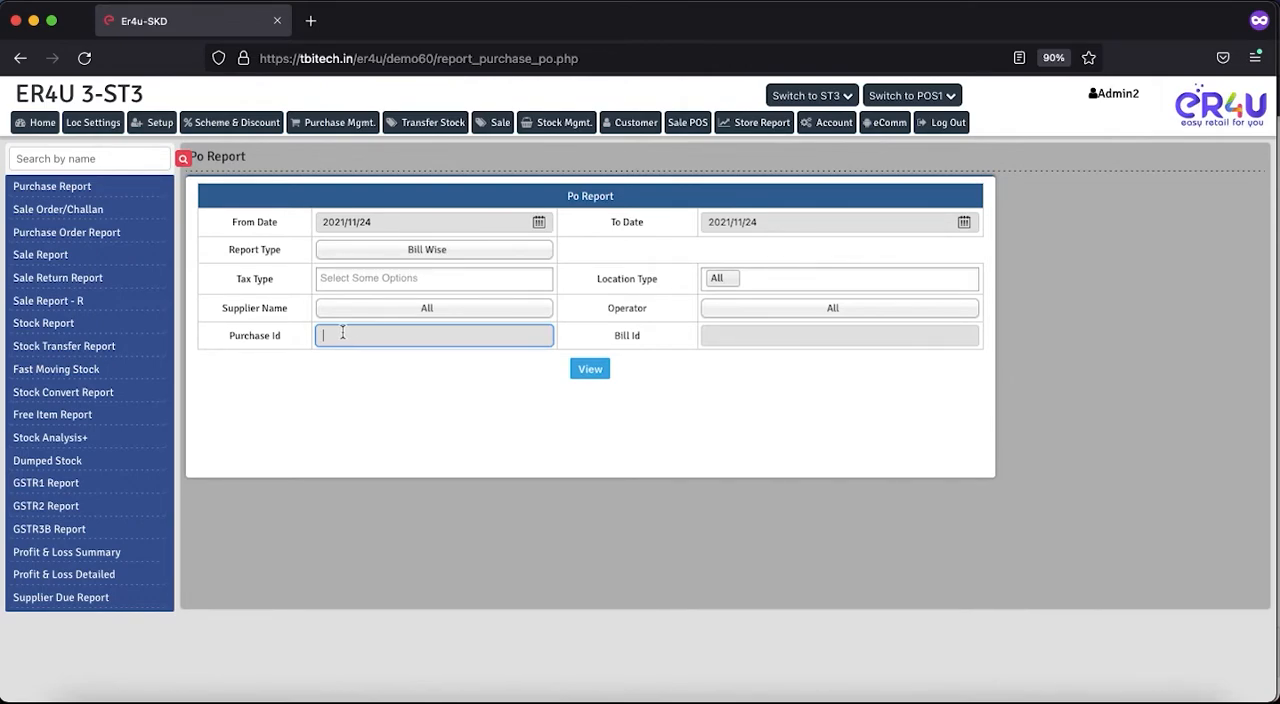
click(740, 341)
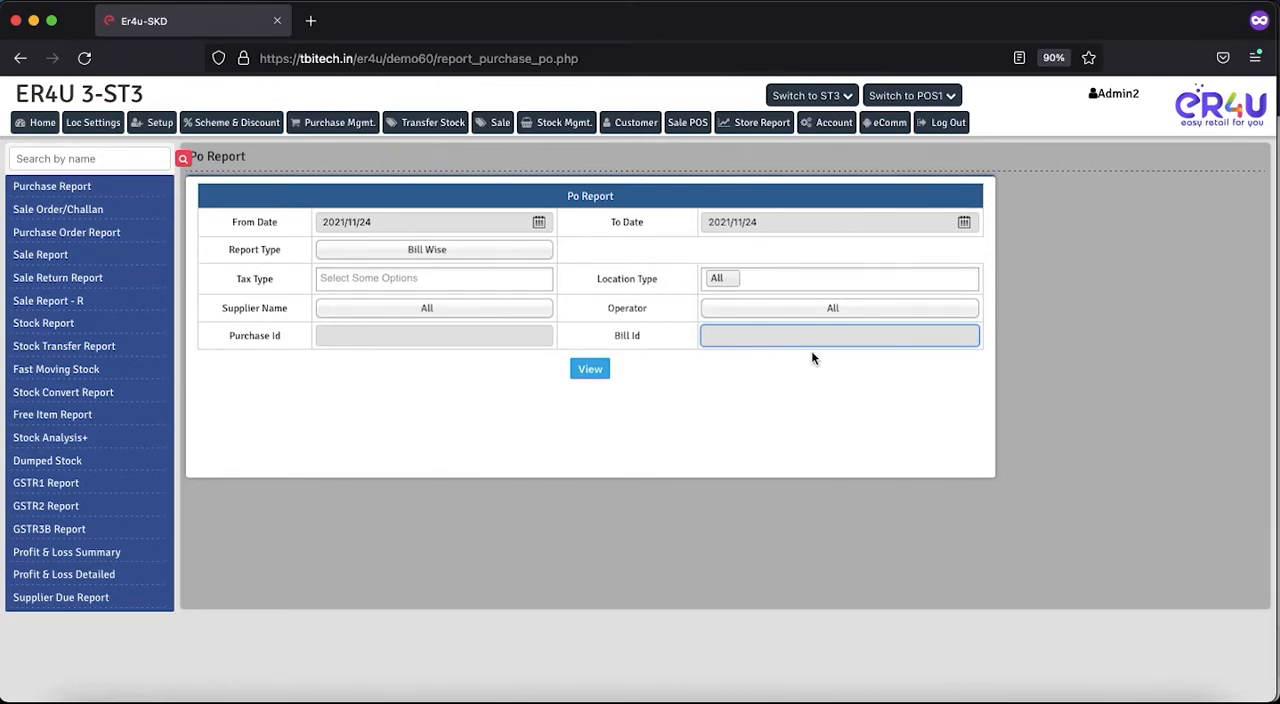
click(662, 416)
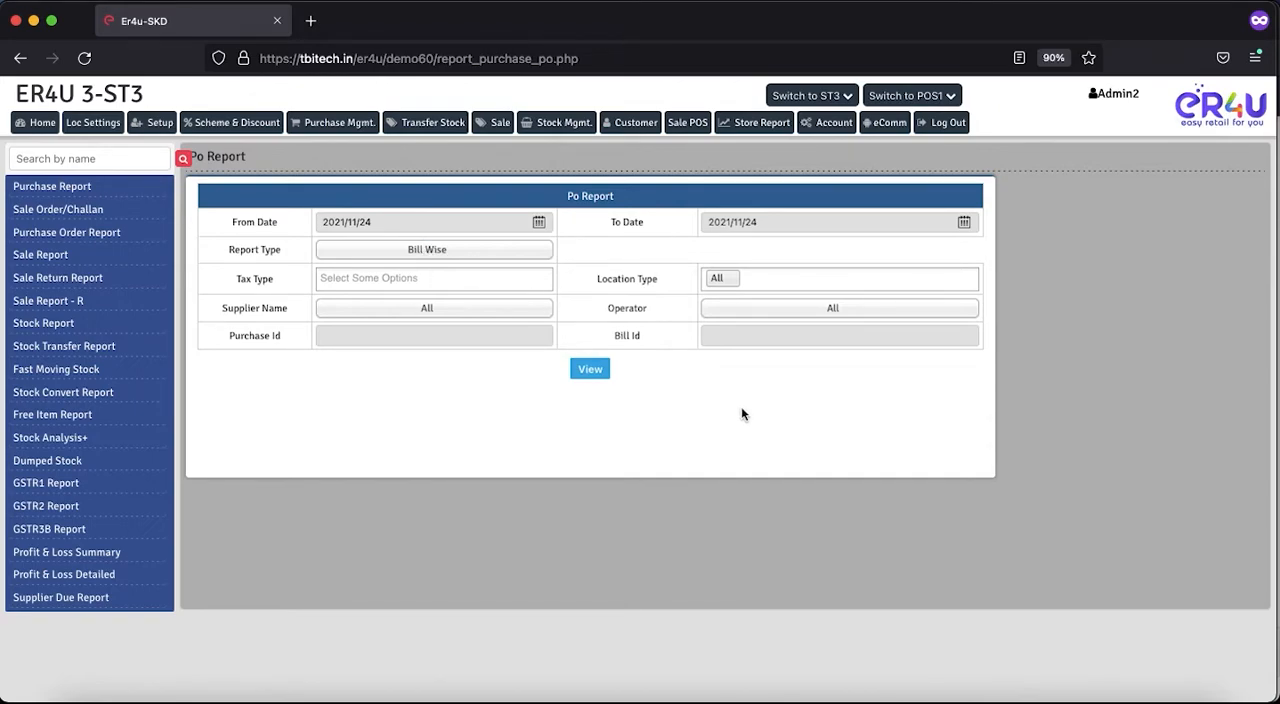
click(589, 370)
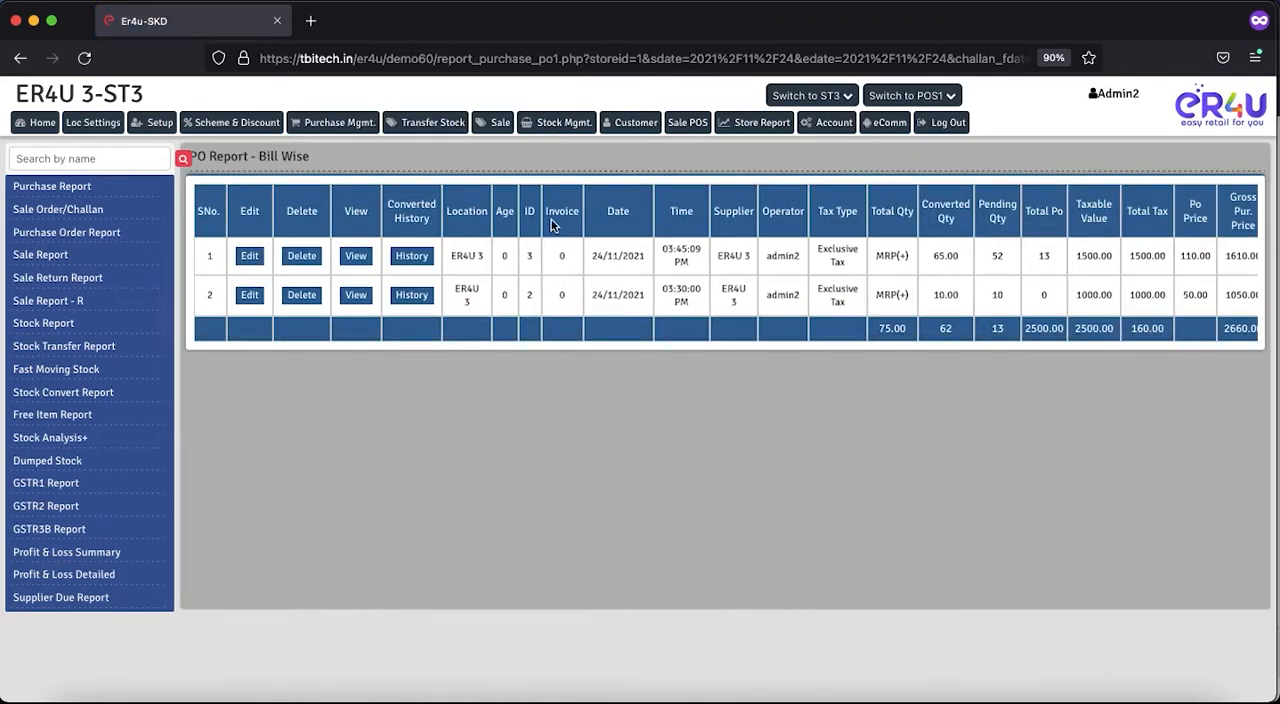
scroll(790, 254, right, 2)
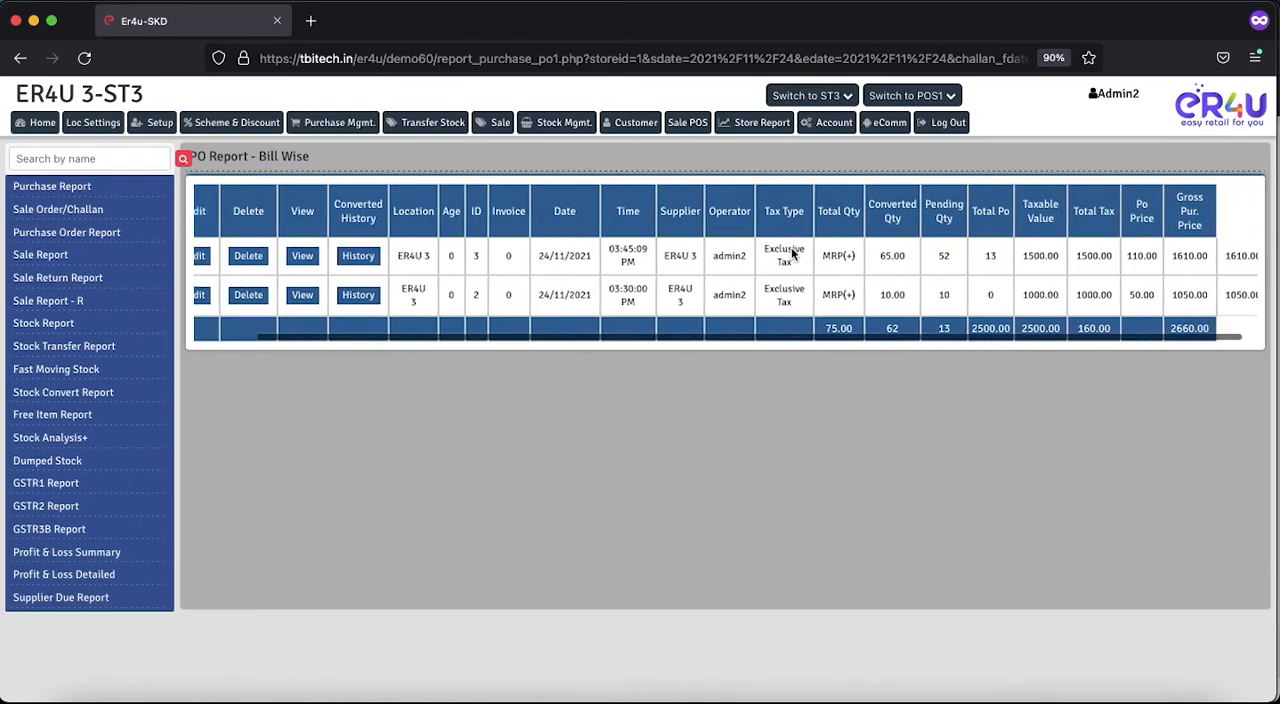
- View the item details of purchase order ID 3, check its Excel export option without opening or saving the file, and close the details
scroll(790, 254, left, 2)
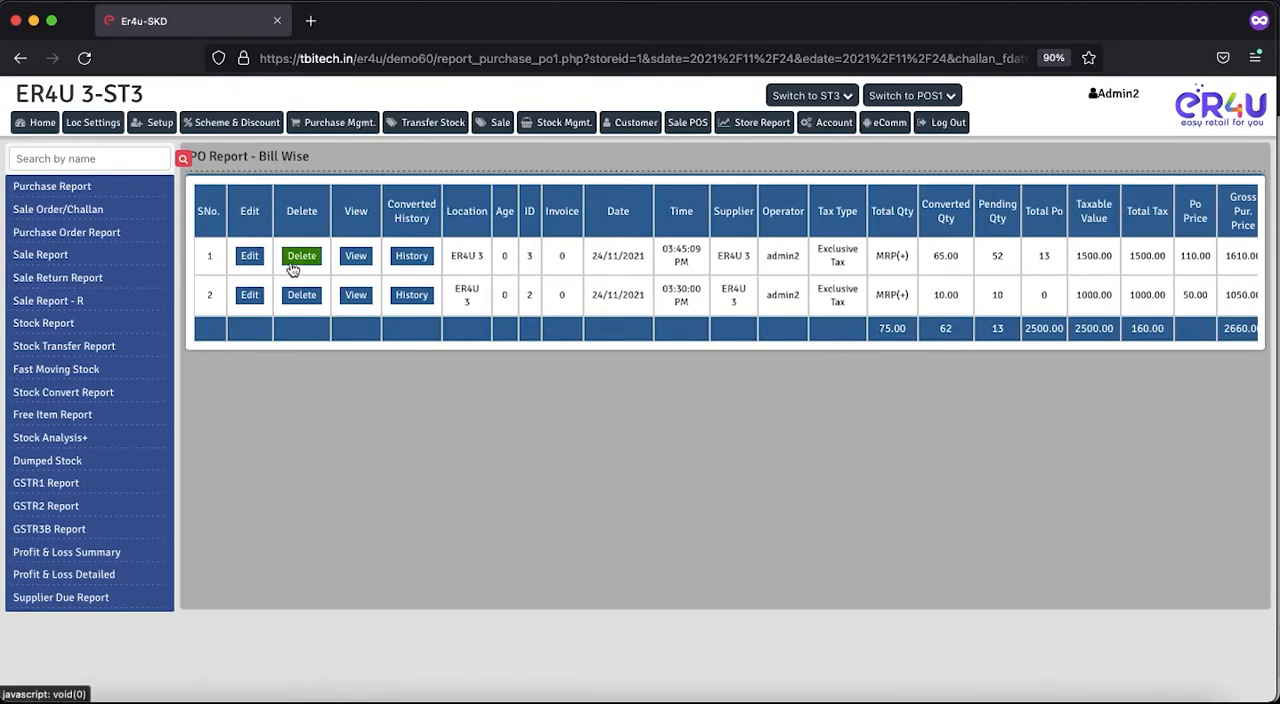
click(355, 256)
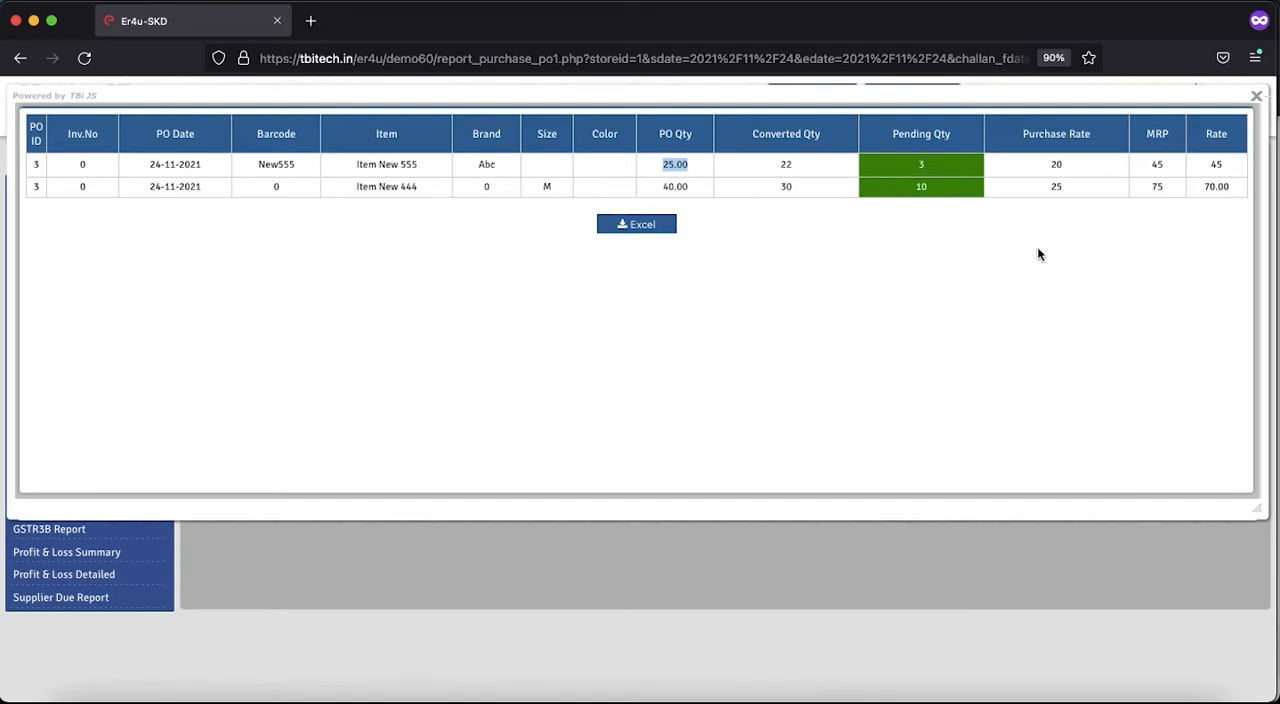
click(625, 226)
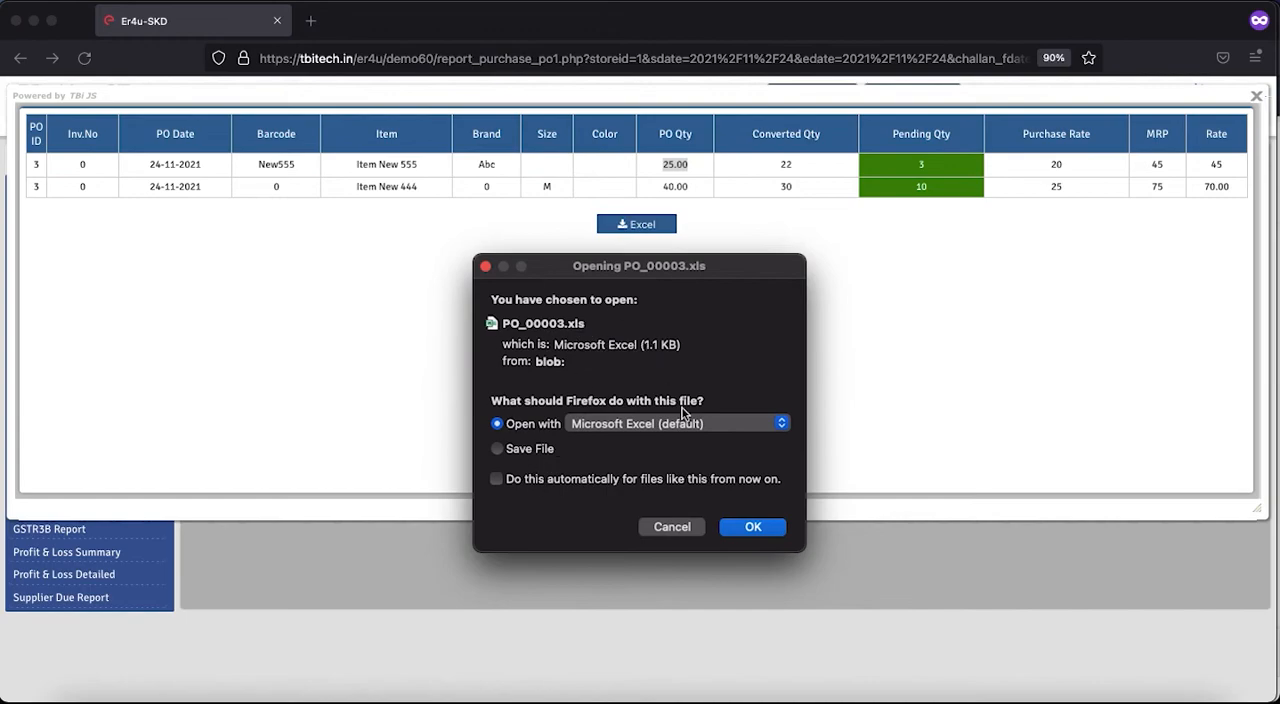
click(655, 527)
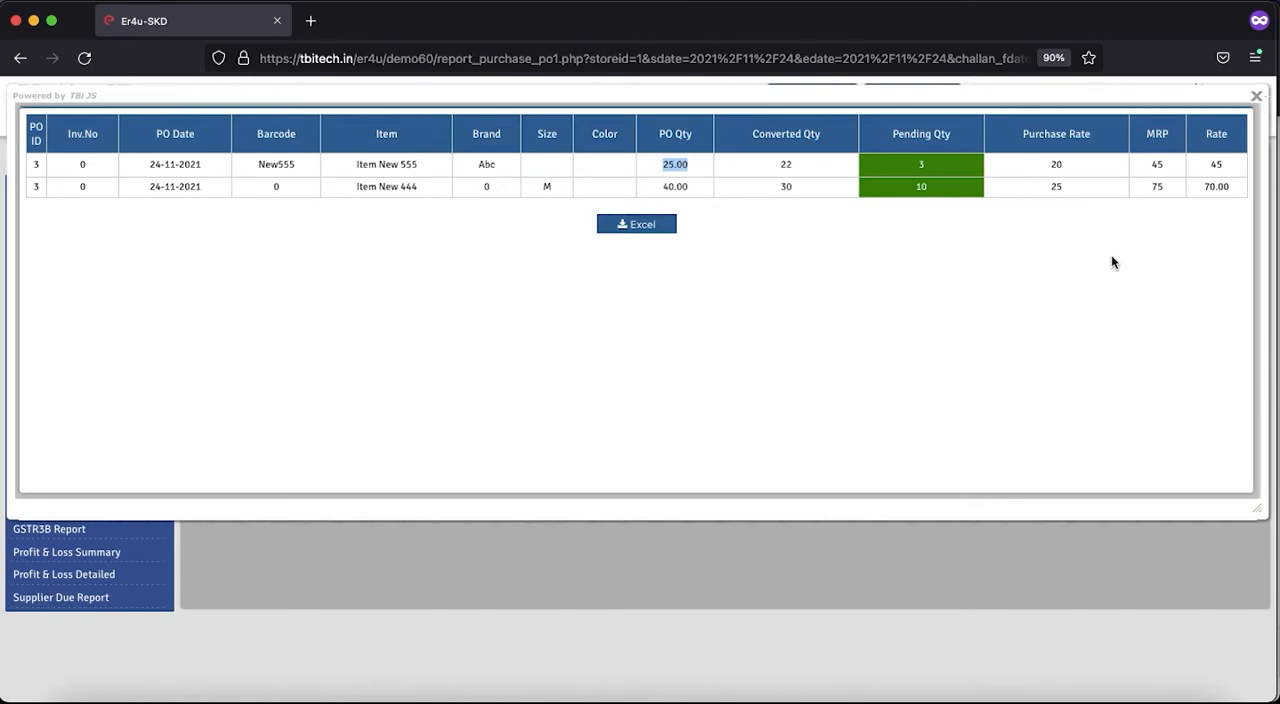
click(1256, 95)
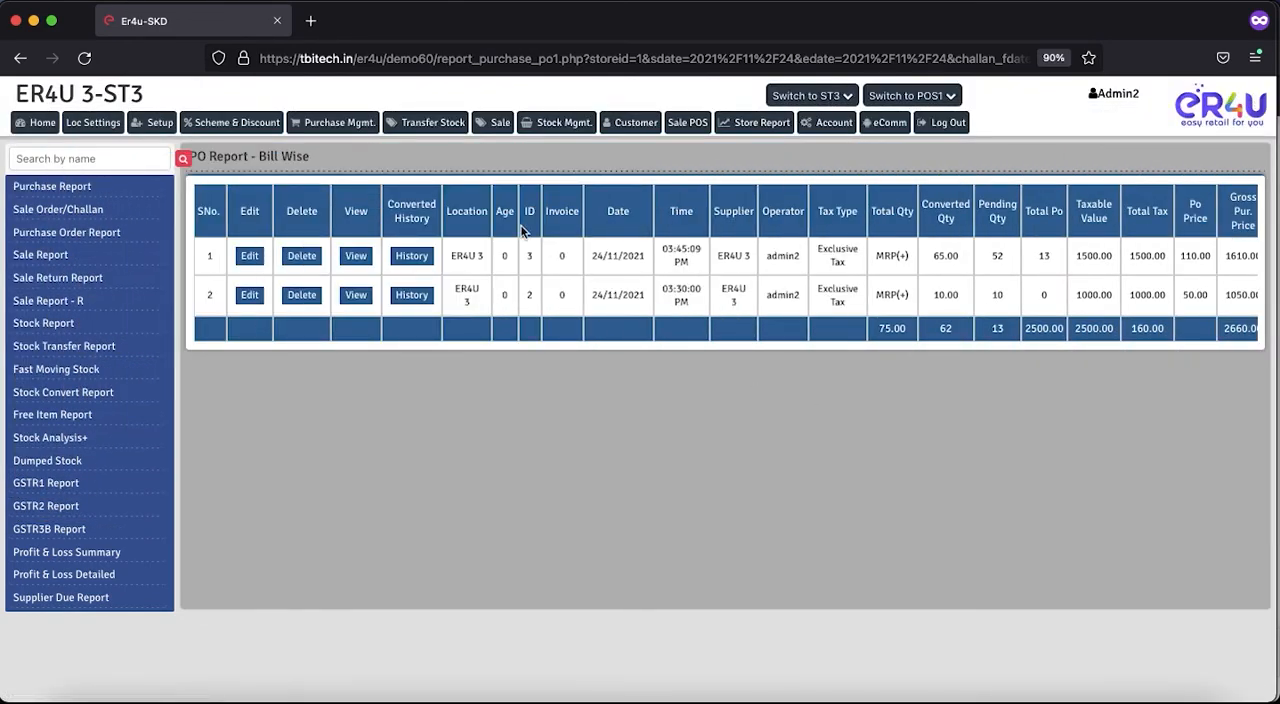
- Review the converted history of purchase order ID 3 for its purchased items, quantities and rates, then close it
click(411, 255)
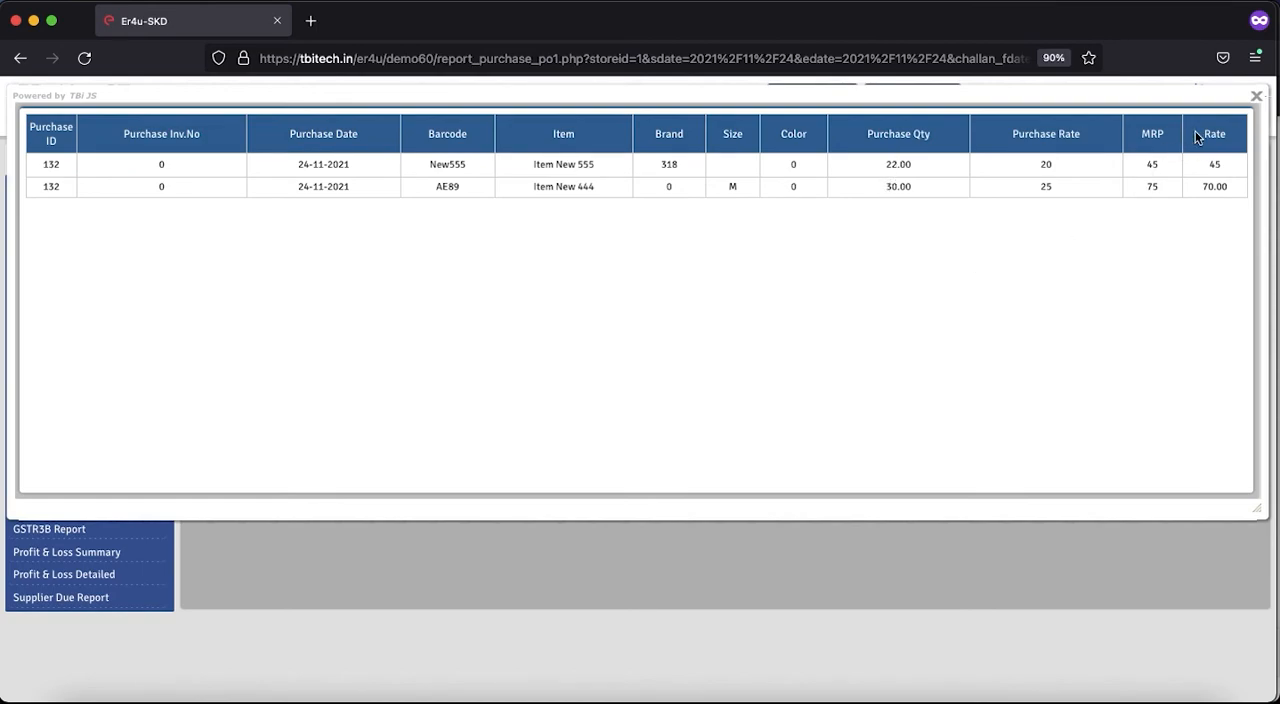
click(1256, 96)
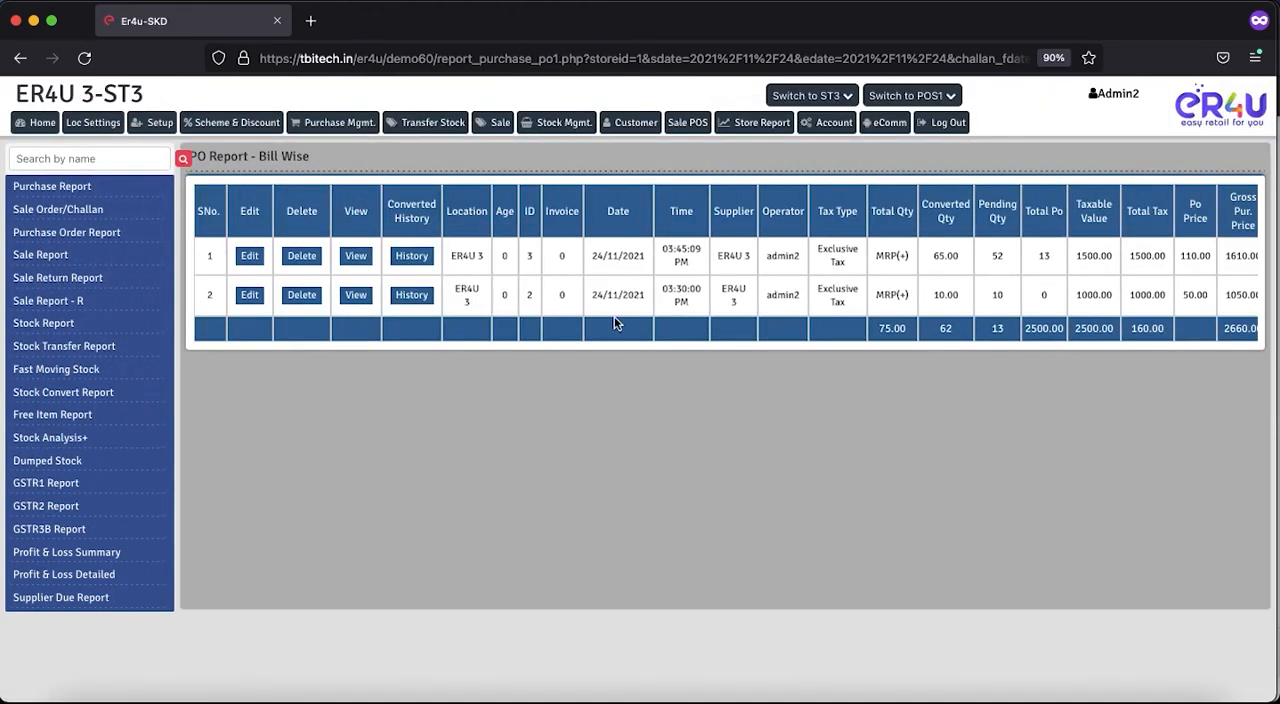